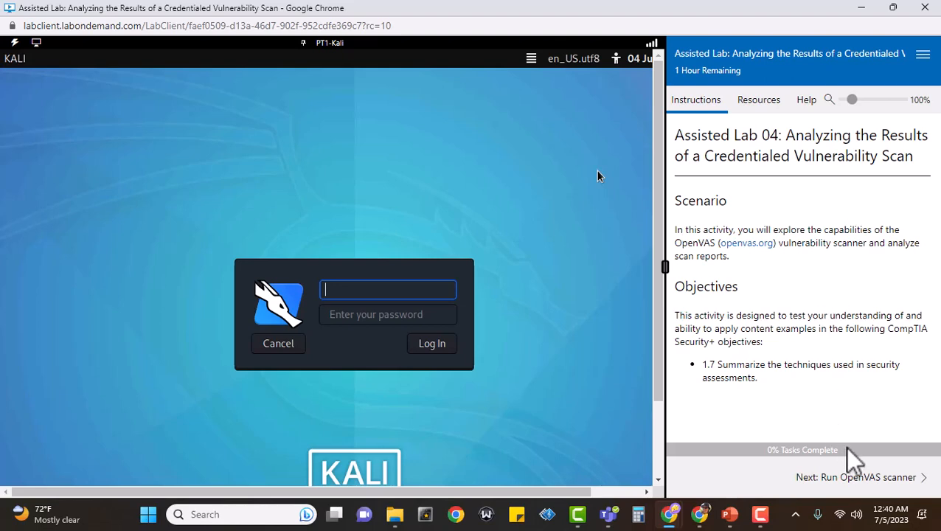
Advance the lab instructions to the Run OpenVAS scanner step
left_click(872, 480)
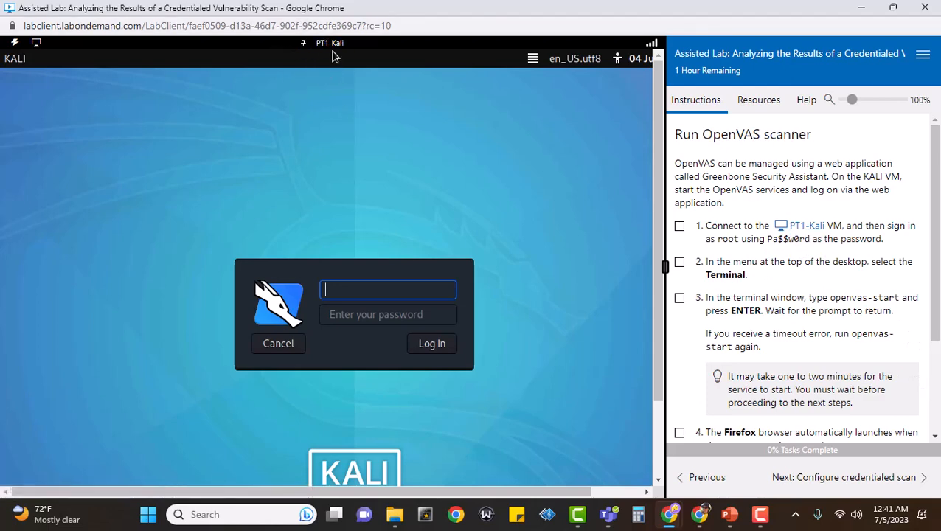
Mark lab step 1 done and sign in to the Kali VM as root with its password
left_click(680, 226)
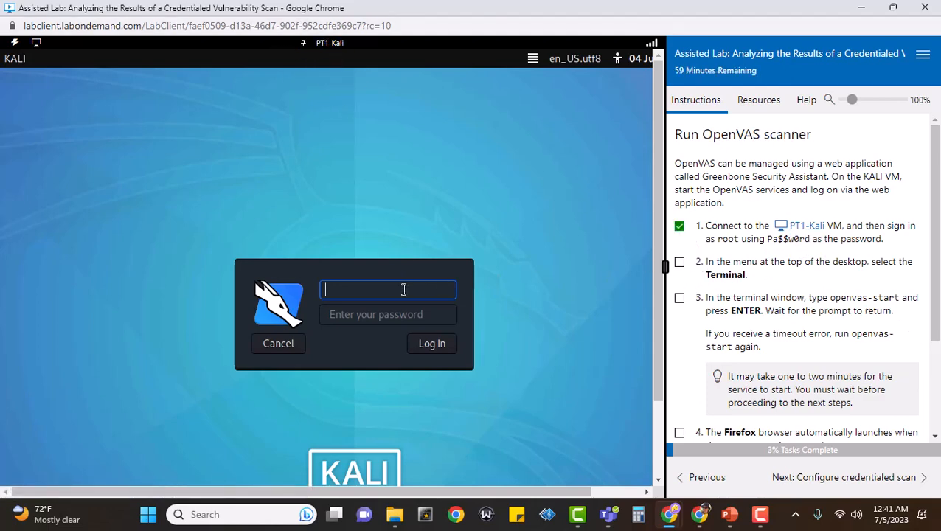
type("root")
key("Tab")
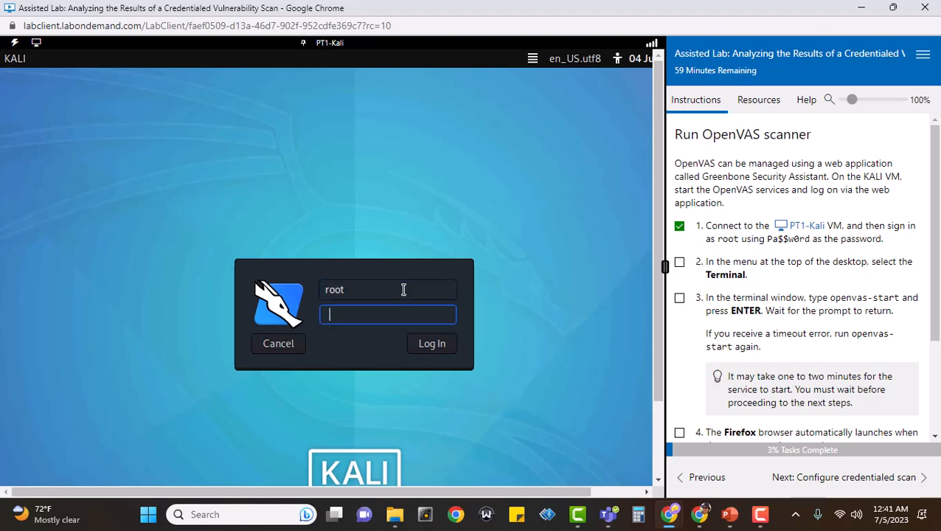
type("Pa$")
key("BackSpace")
key("BackSpace")
key("BackSpace")
type("Pa$$w0rd")
key("Return")
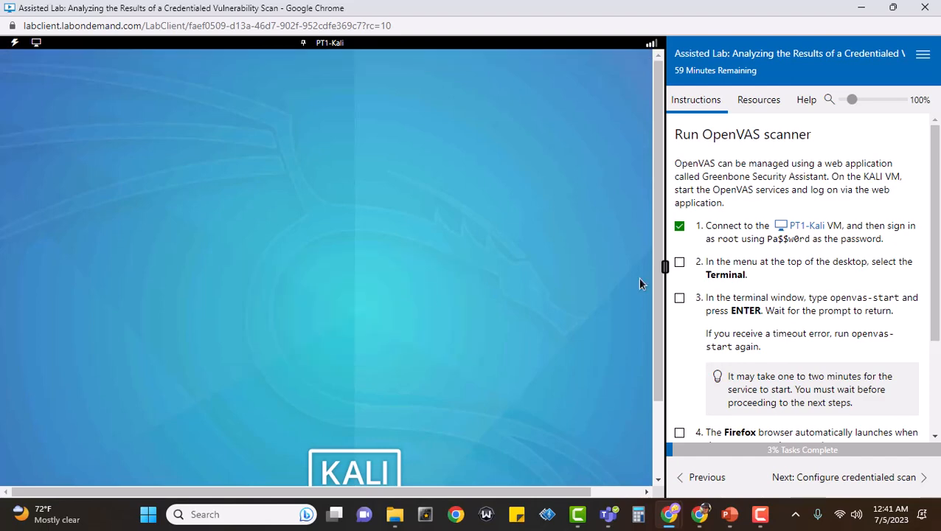
Mark step 2 done, widen the VM beside the instructions, and launch a terminal
left_click(680, 262)
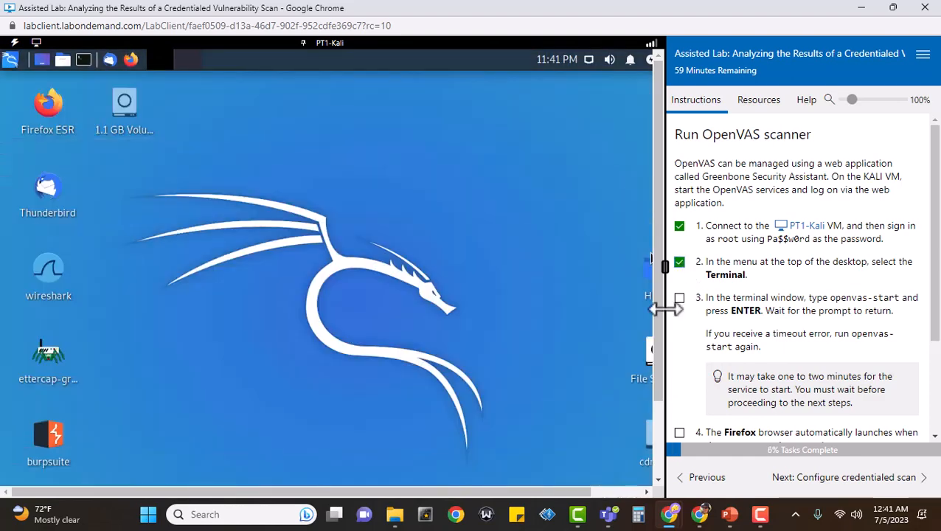
left_click_drag(664, 309, 717, 293)
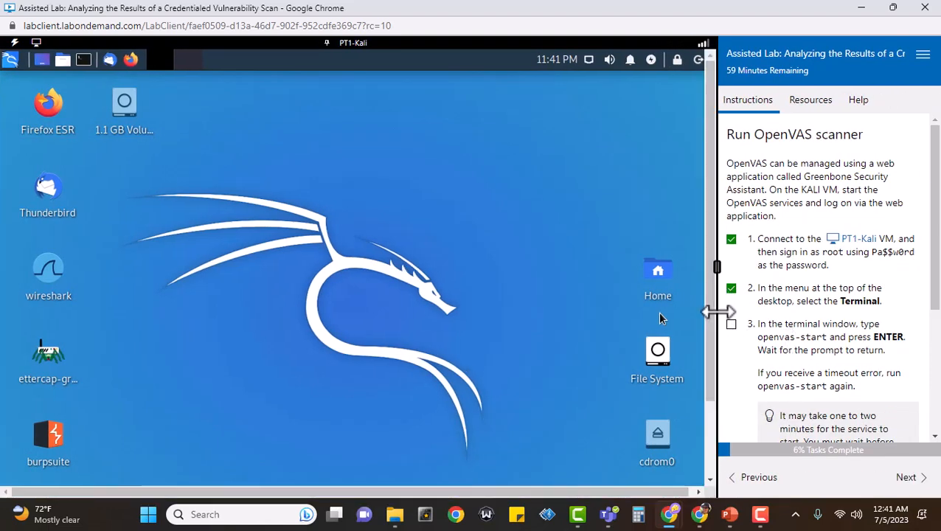
left_click_drag(719, 315, 729, 316)
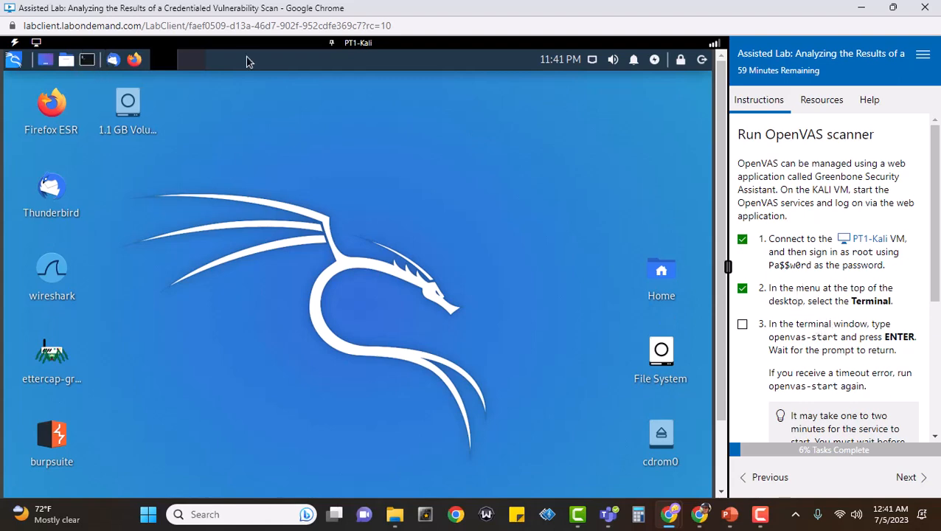
left_click(87, 61)
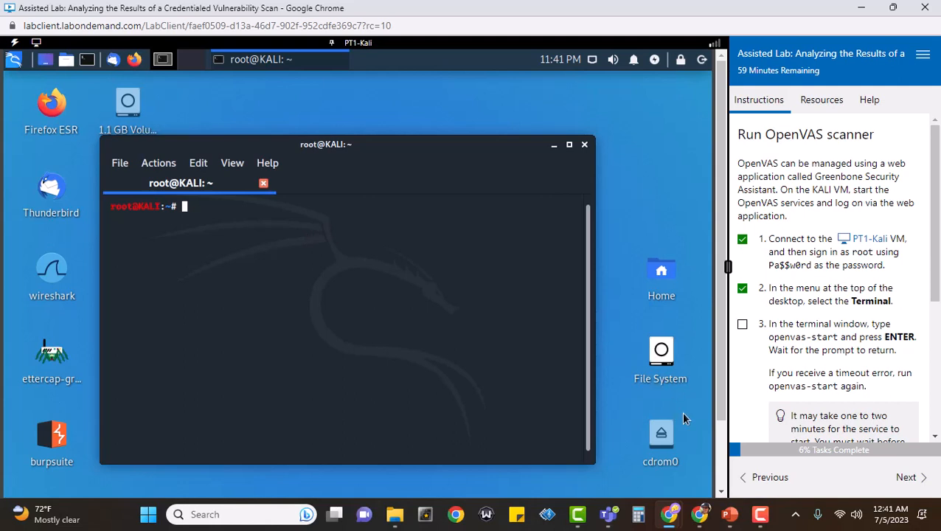
Mark step 3 done and run openvas-start at the root prompt
left_click(743, 326)
type("openvas")
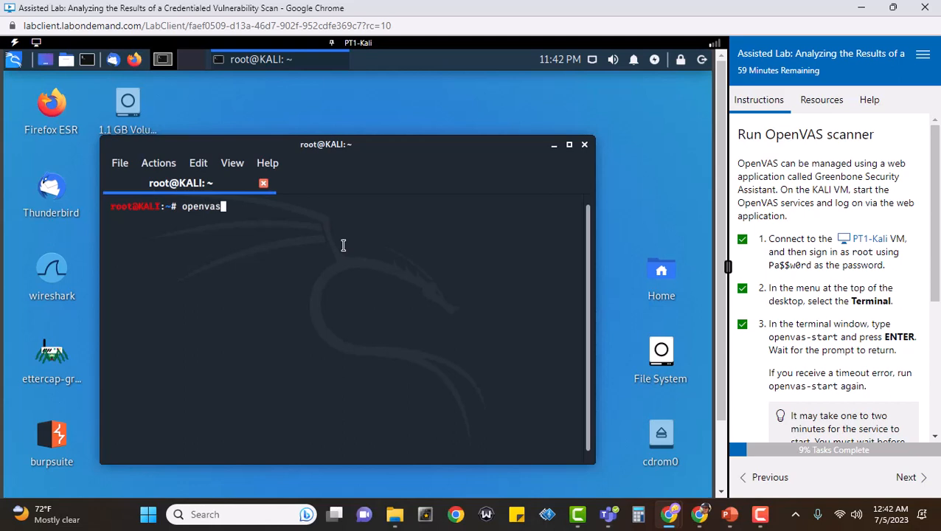
type("-start")
key("Return")
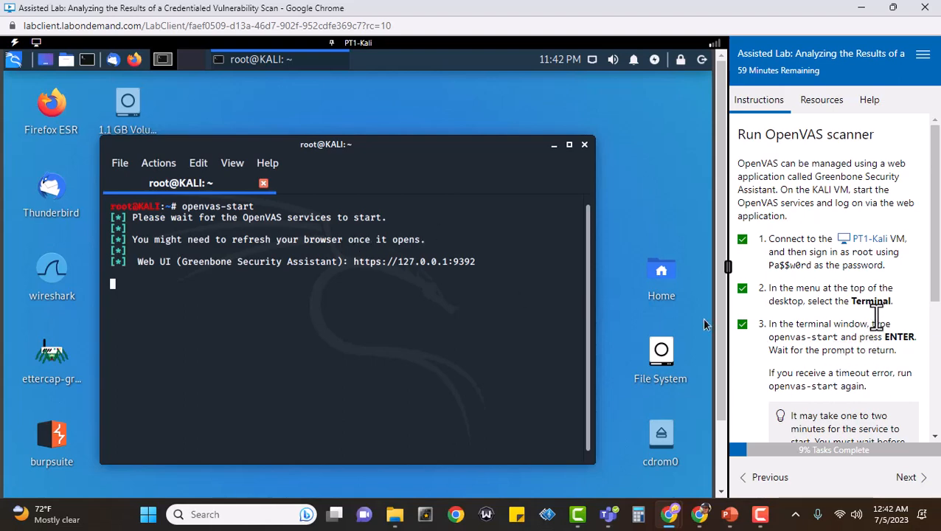
Scroll the instructions to step 4 and mark it done while OpenVAS starts up
scroll(868, 309, "down", 4)
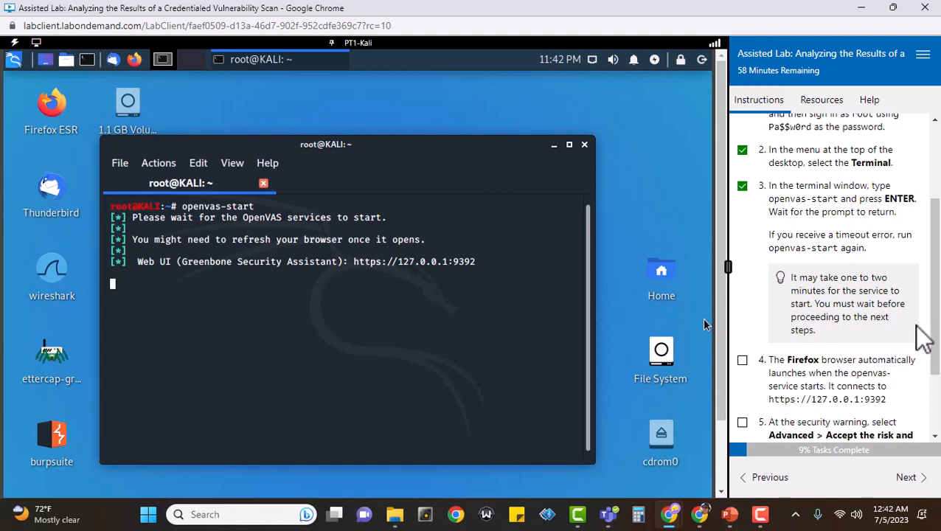
scroll(917, 325, "down", 3)
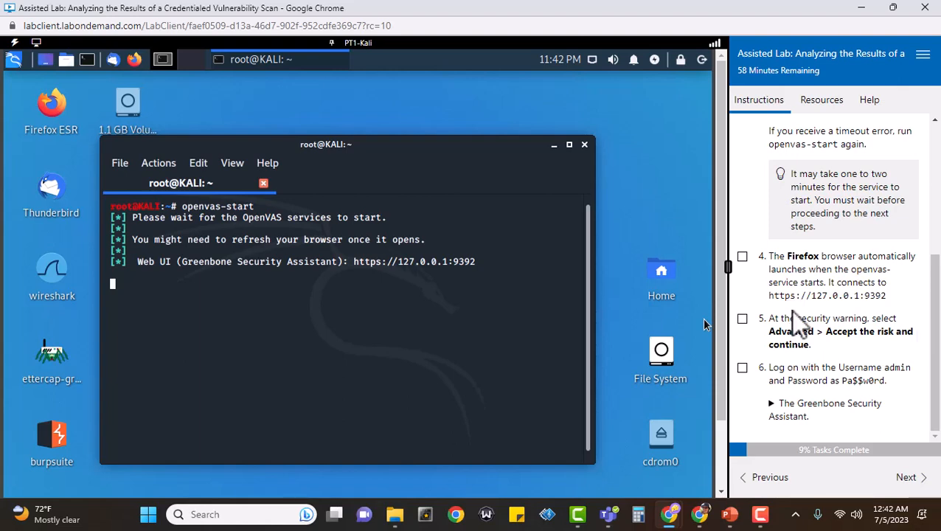
scroll(804, 264, "up", 2)
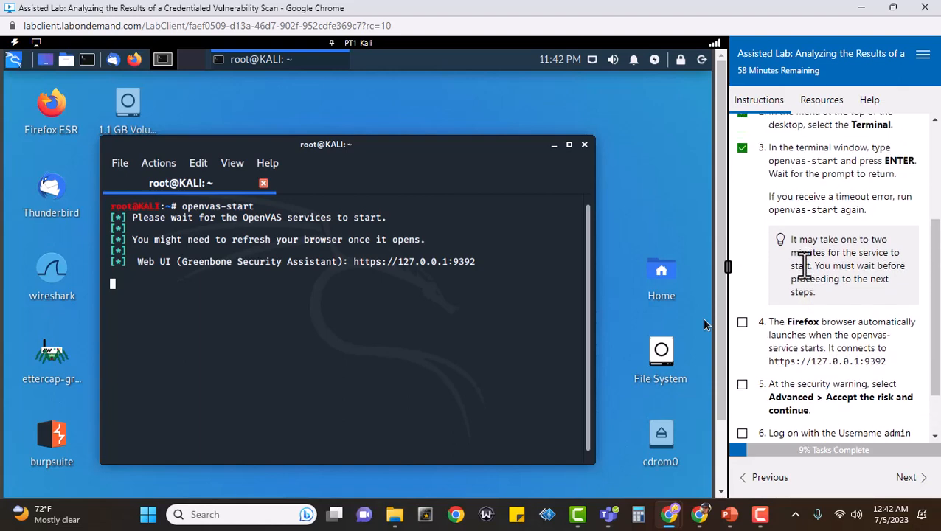
scroll(793, 267, "down", 2)
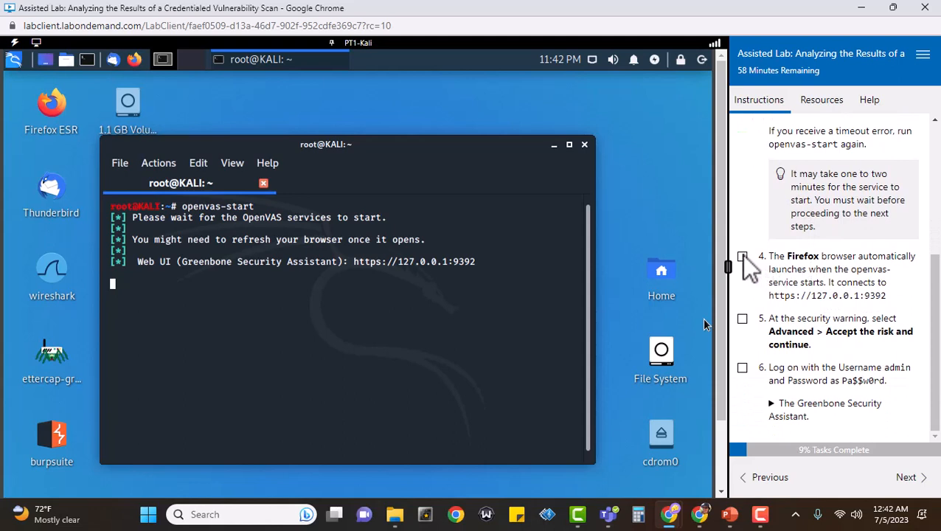
left_click(742, 257)
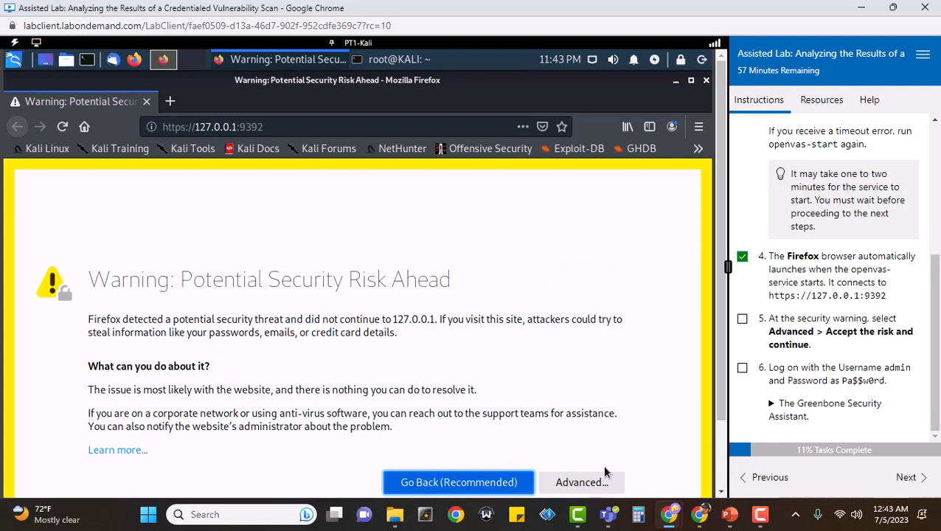
Bypass Firefox's certificate warning for 127.0.0.1:9392 and mark step 5 done
left_click(580, 484)
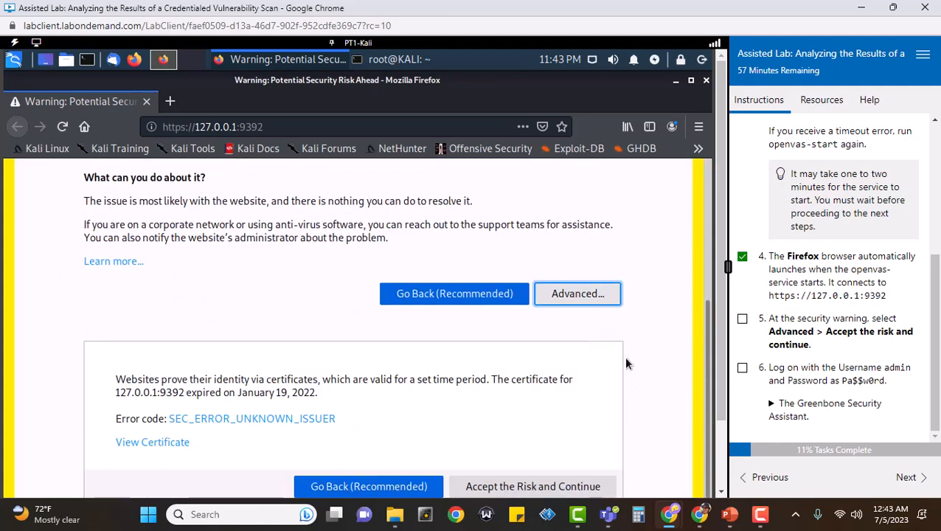
left_click(538, 487)
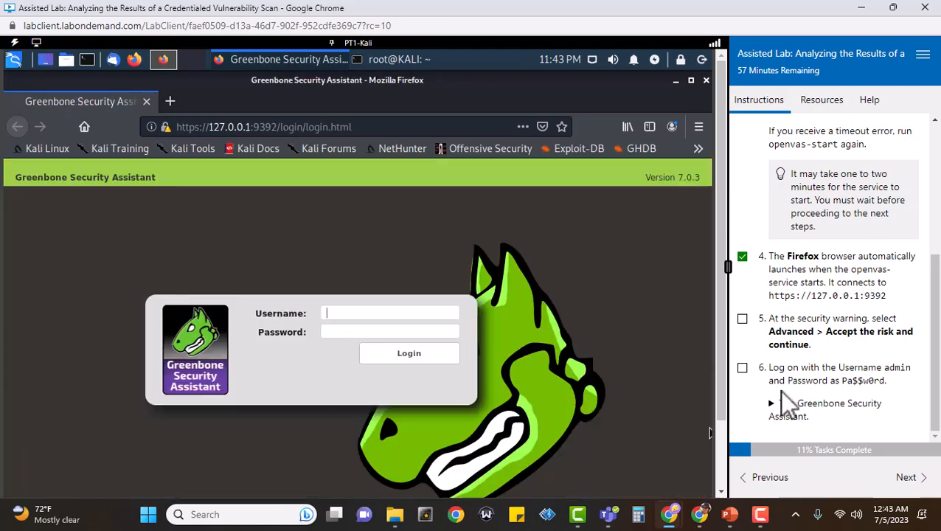
left_click(742, 320)
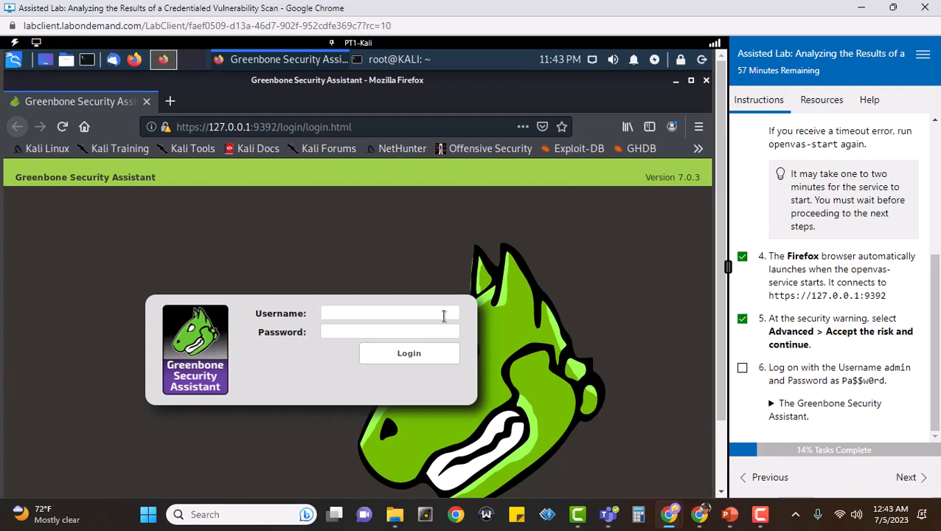
Log in to Greenbone as admin with its password and mark step 6 done
type("admin")
key("Tab")
type("Pa$$w0rd")
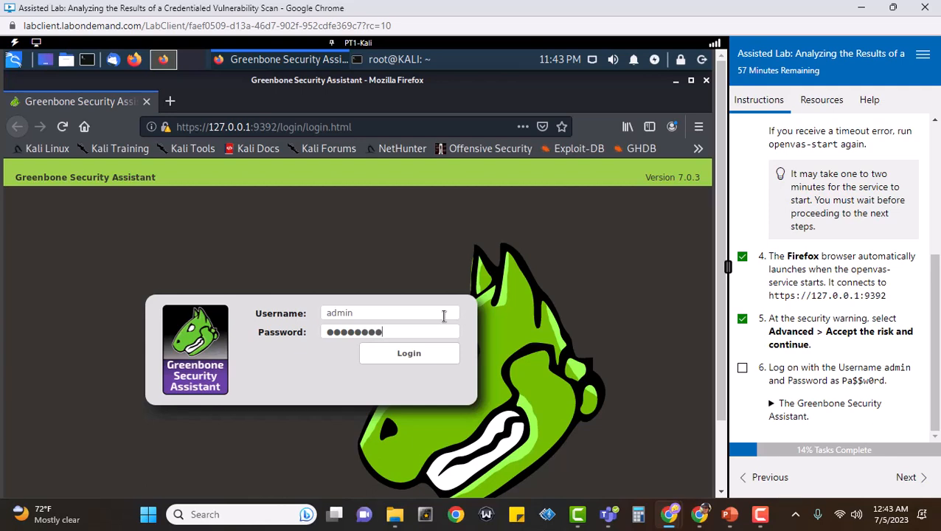
key("Return")
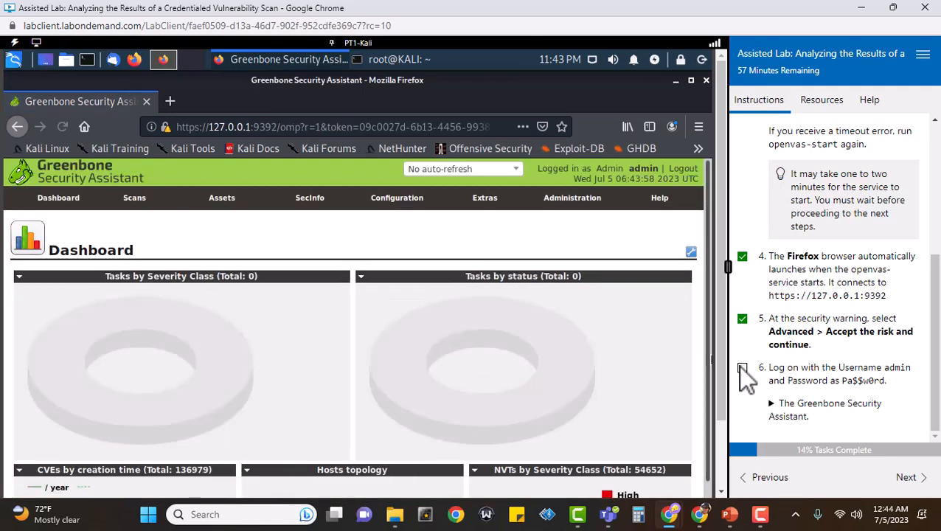
left_click(742, 368)
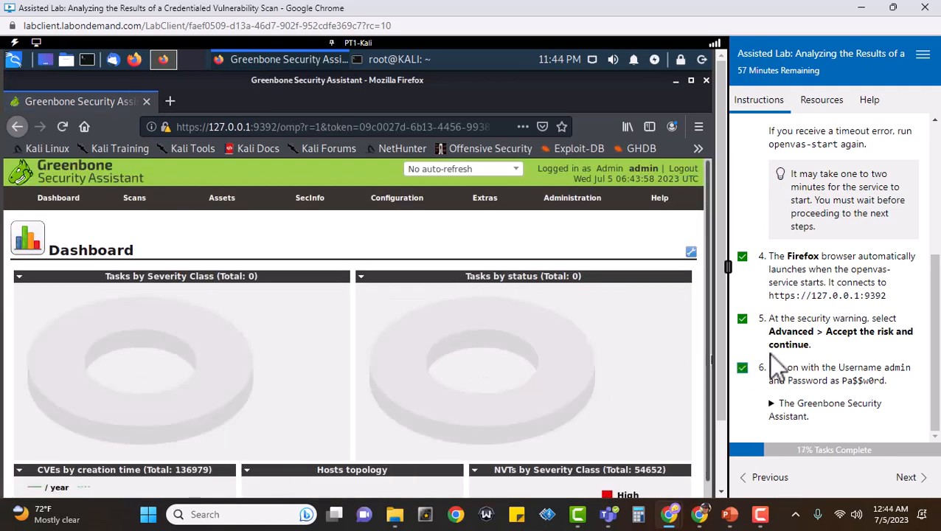
Expand the example dashboard screenshot, then advance to the Configure credentialed scan instructions
left_click(771, 405)
scroll(812, 369, "down", 3)
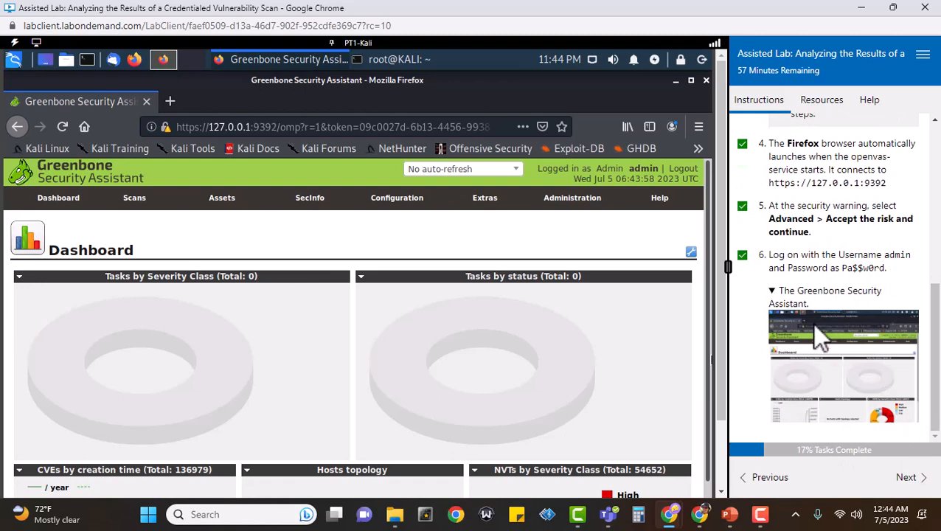
scroll(634, 332, "down", 3)
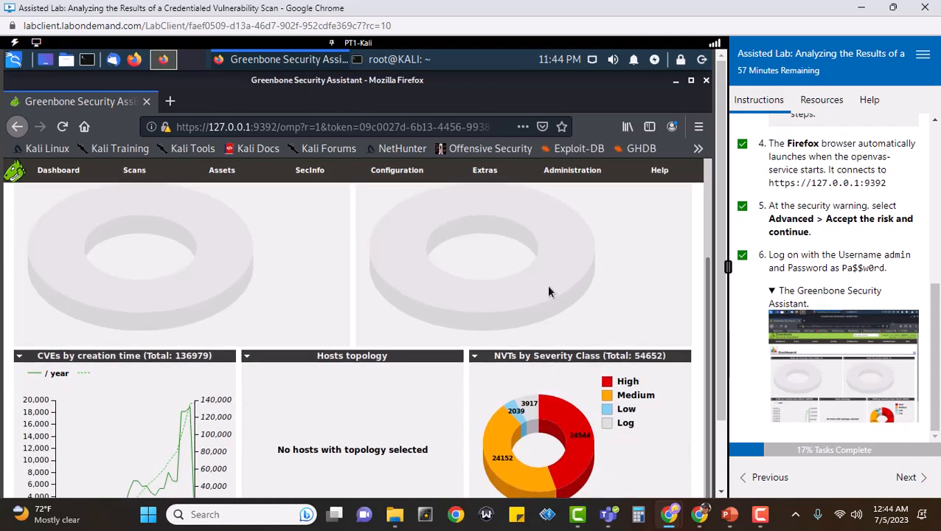
scroll(548, 291, "up", 3)
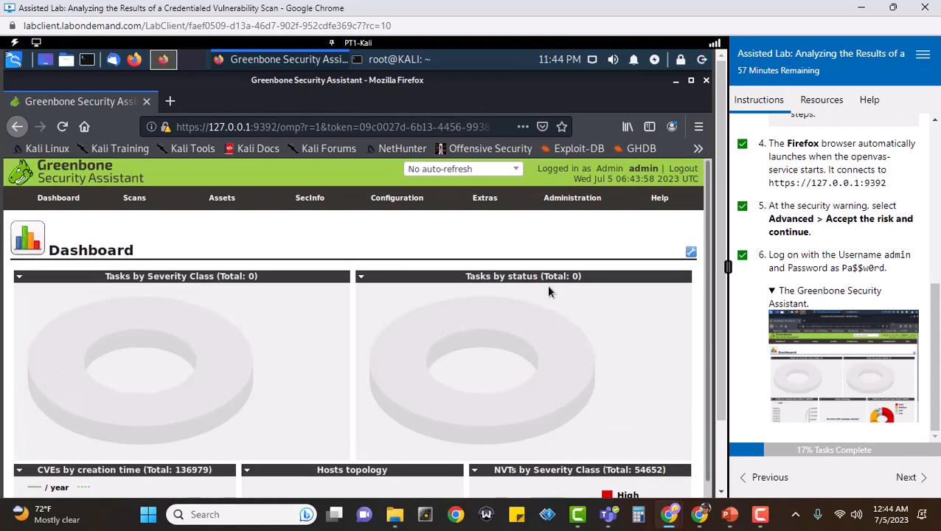
scroll(549, 291, "down", 3)
scroll(548, 290, "up", 3)
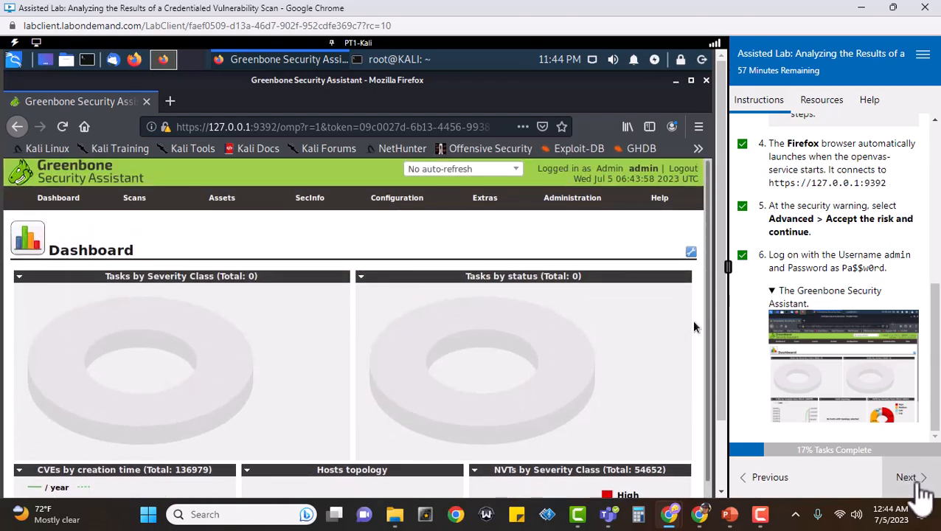
left_click(913, 480)
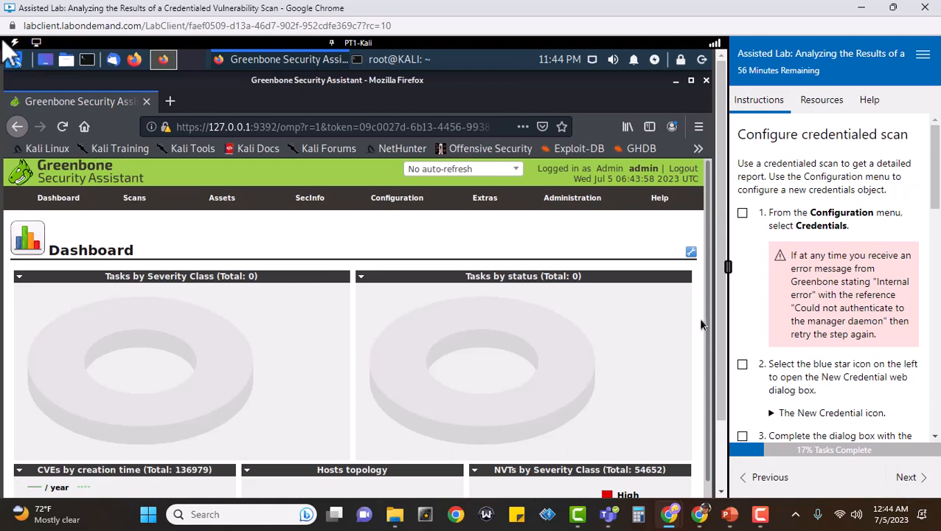
mouse_move(358, 194)
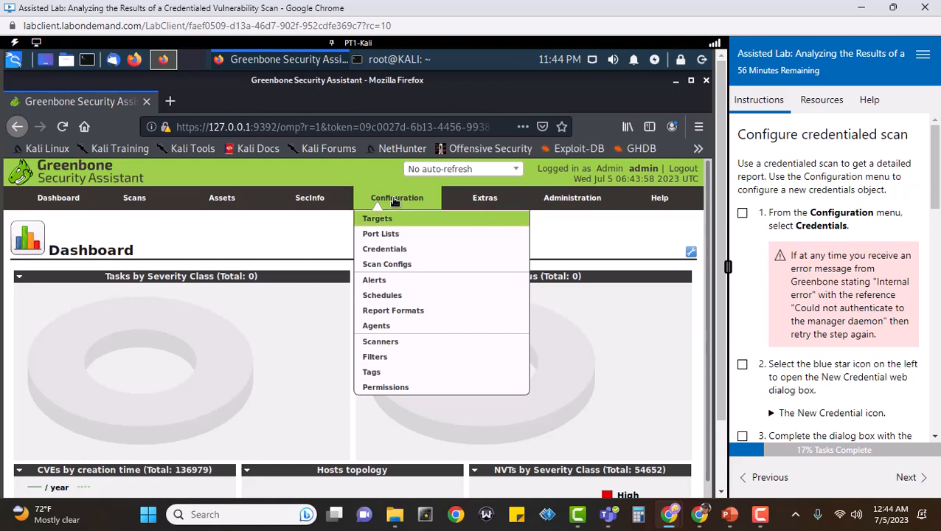
Go to Configuration > Credentials, tick lab steps 1–2, and start a New Credential
left_click(399, 250)
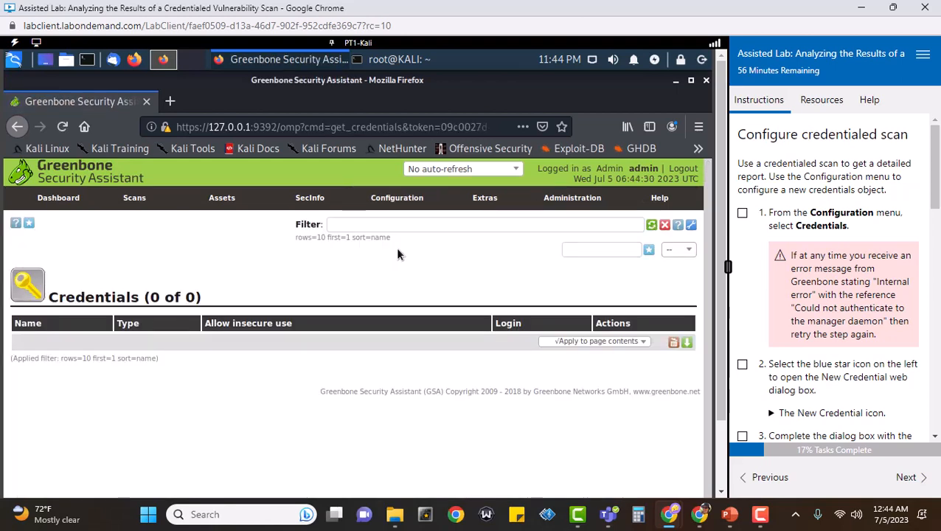
left_click(742, 213)
scroll(838, 330, "down", 5)
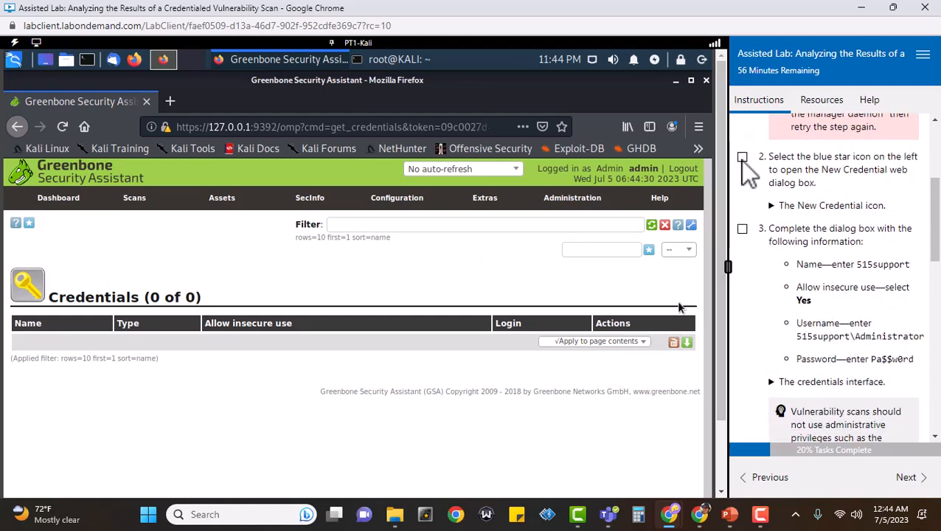
left_click(743, 157)
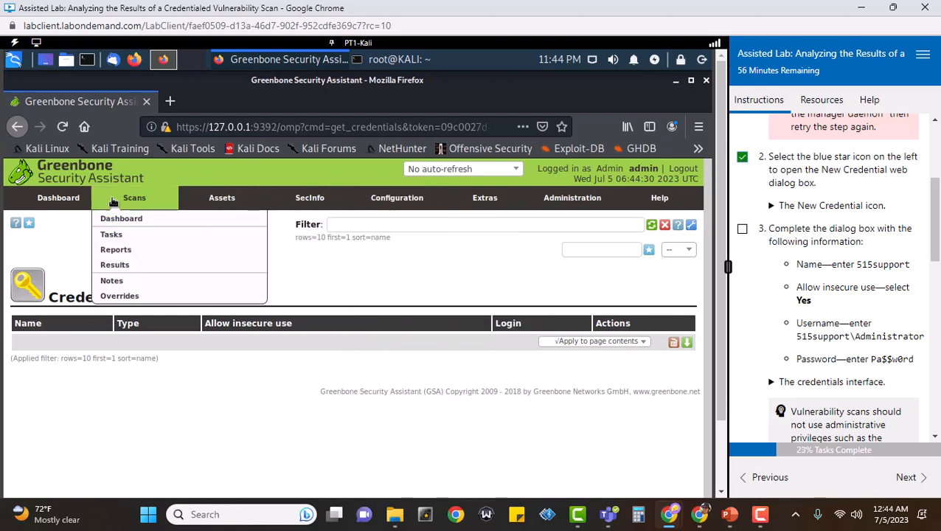
left_click(29, 225)
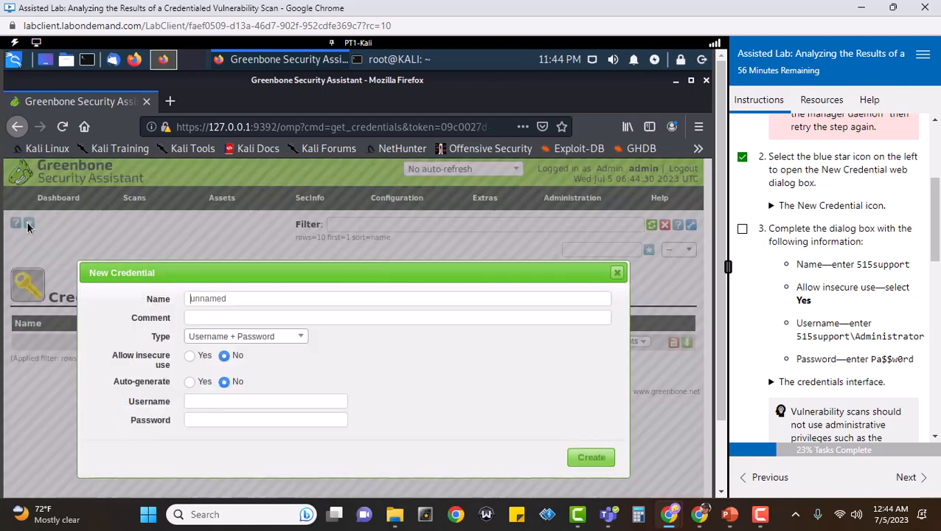
Mark the credential-details step done and name the new credential 515support
left_click(742, 230)
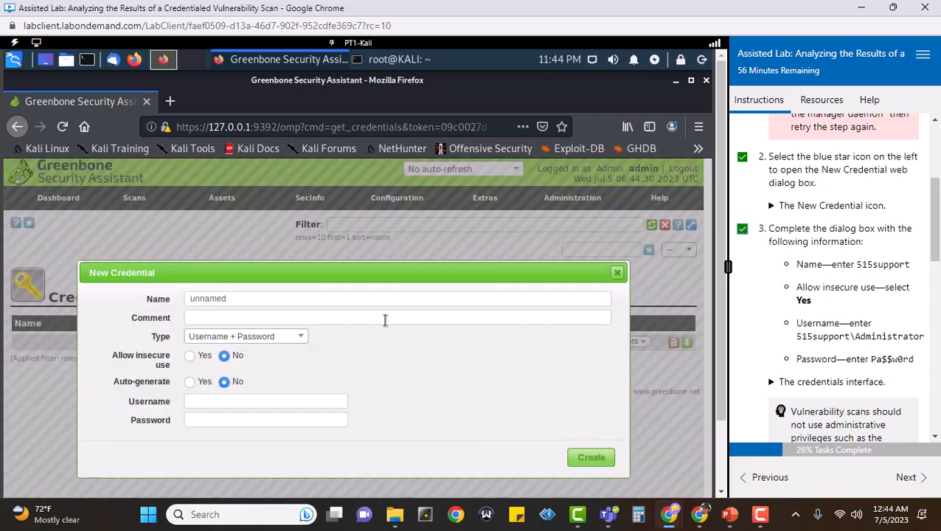
left_click(402, 298)
key("BackSpace")
key("BackSpace")
key("BackSpace")
key("BackSpace")
key("BackSpace")
key("BackSpace")
key("BackSpace")
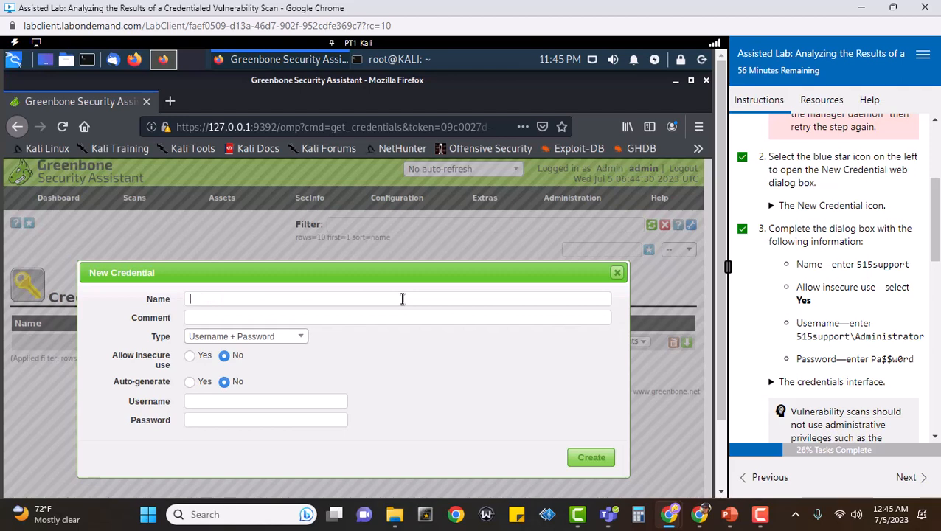
type("515")
type("supp")
type("oooort")
key("BackSpace")
key("BackSpace")
key("BackSpace")
key("BackSpace")
type("rt")
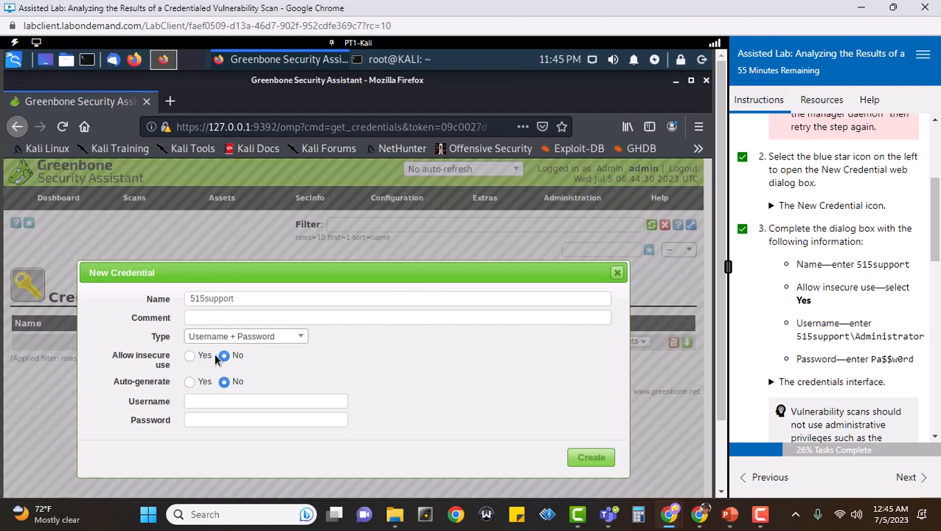
Allow insecure use, log in as 515support\Administrator with its password, and create the credential
left_click(190, 357)
left_click(289, 402)
type("51")
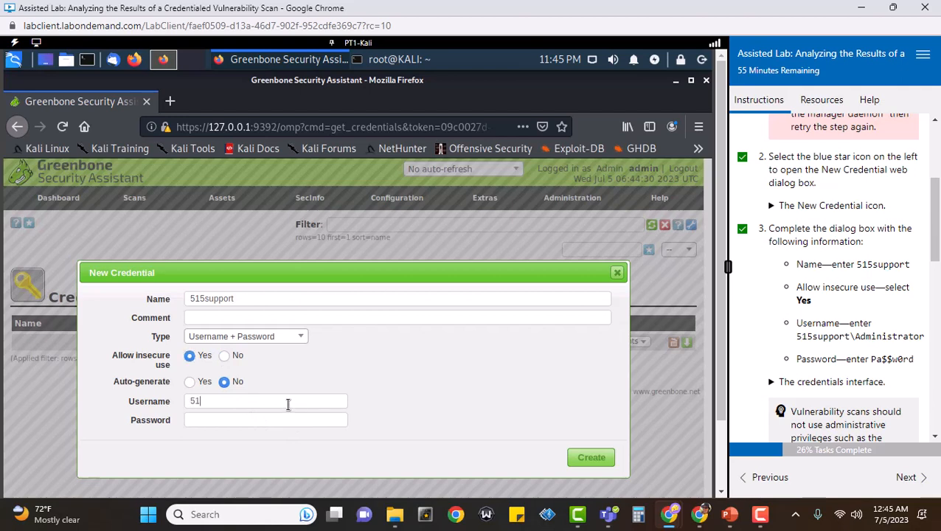
type("5support\\Administr")
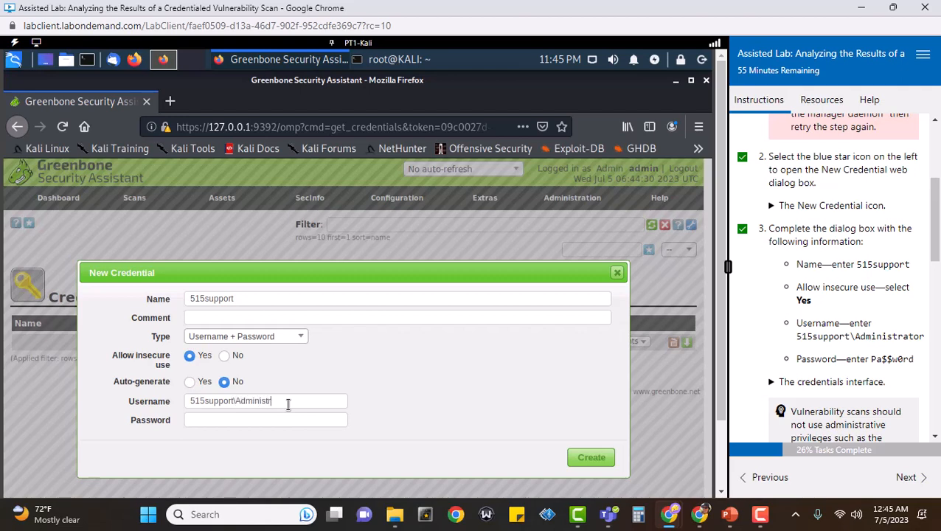
type("ator")
key("Tab")
type("Pa$$w0rd")
left_click(575, 457)
scroll(829, 329, "down", 3)
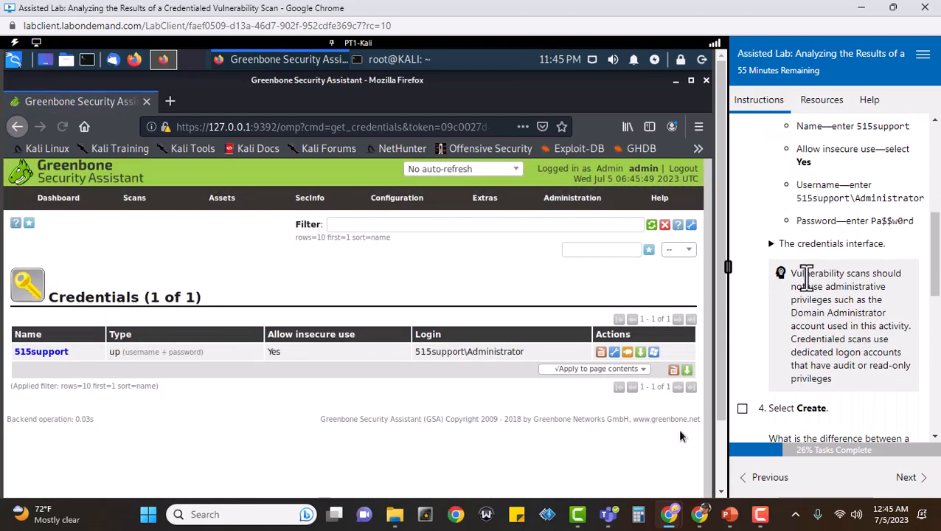
left_click(772, 244)
scroll(874, 332, "down", 3)
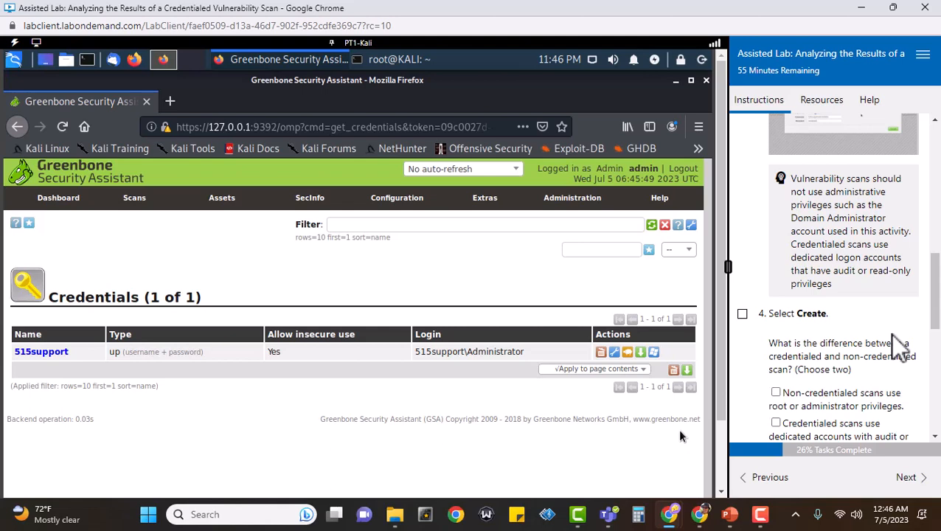
Tick step 4, then answer the question with the audit-accounts and less-detail options and score it
scroll(900, 346, "down", 2)
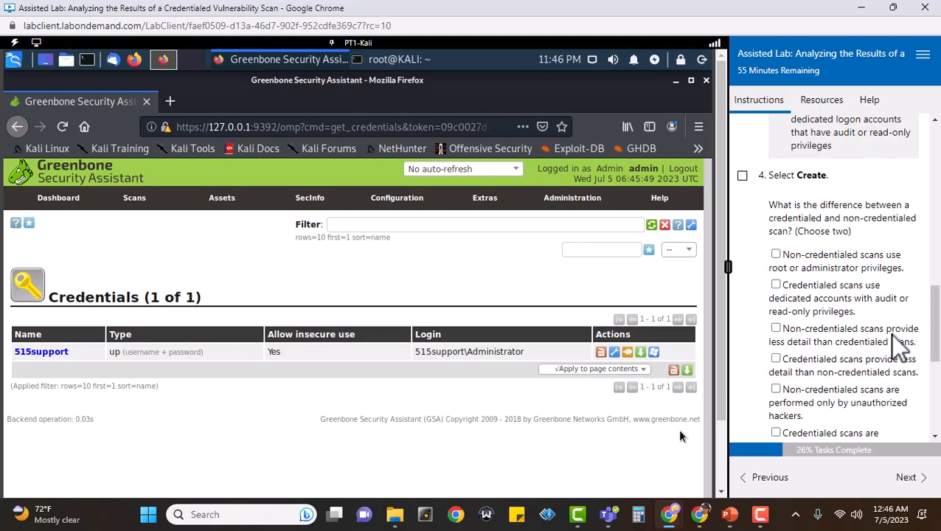
left_click(743, 179)
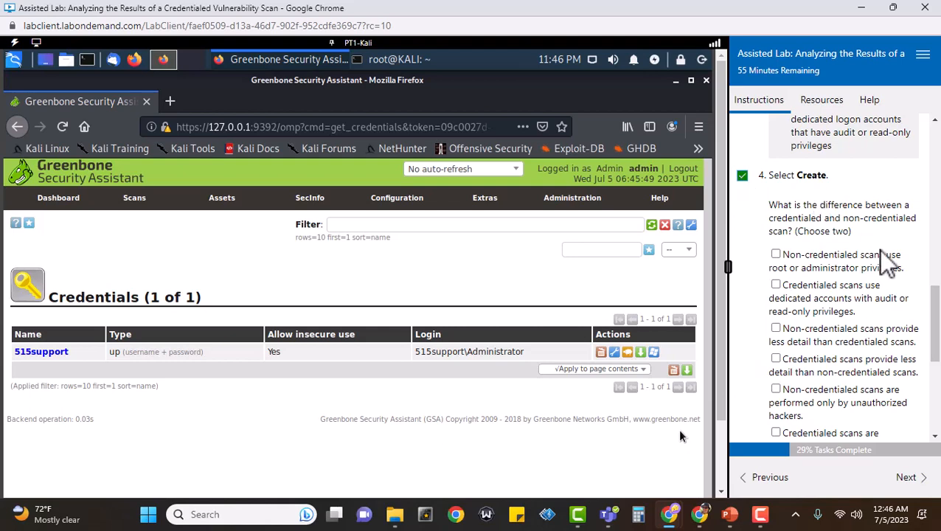
scroll(889, 260, "down", 1)
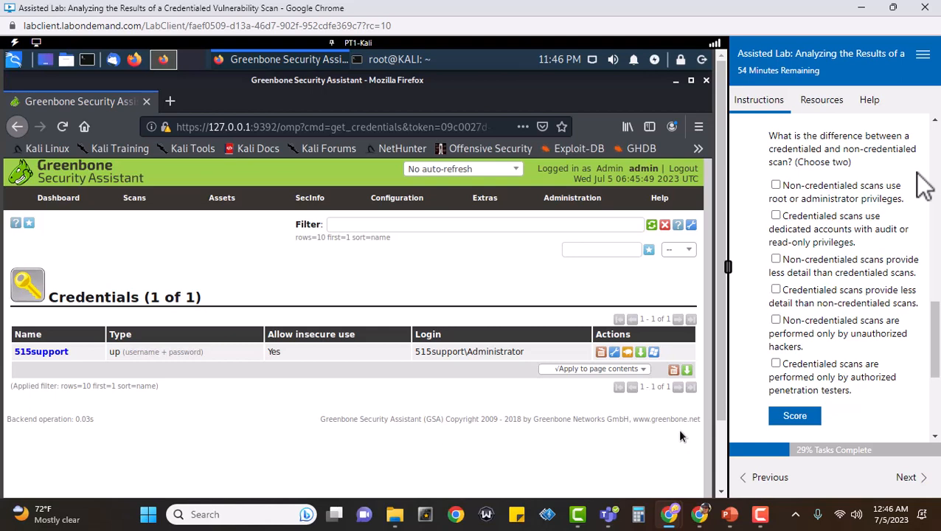
scroll(919, 221, "up", 3)
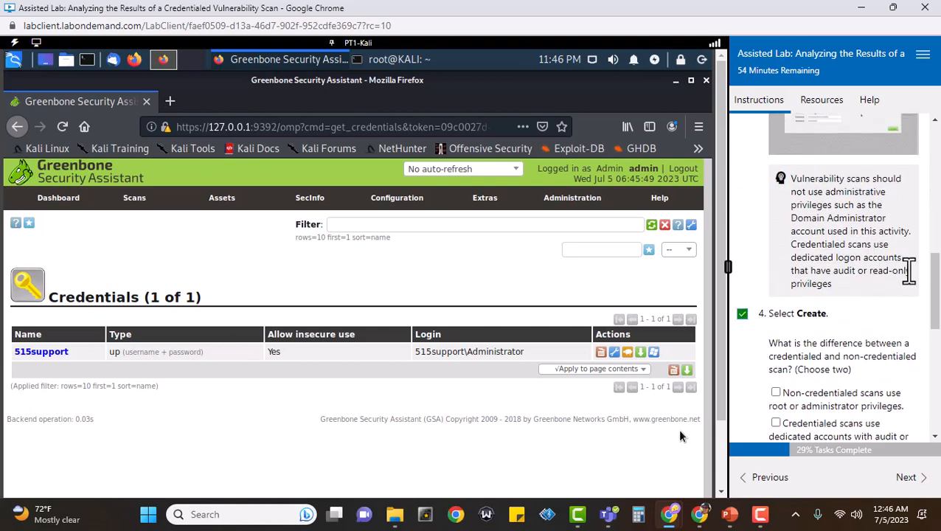
scroll(906, 273, "down", 3)
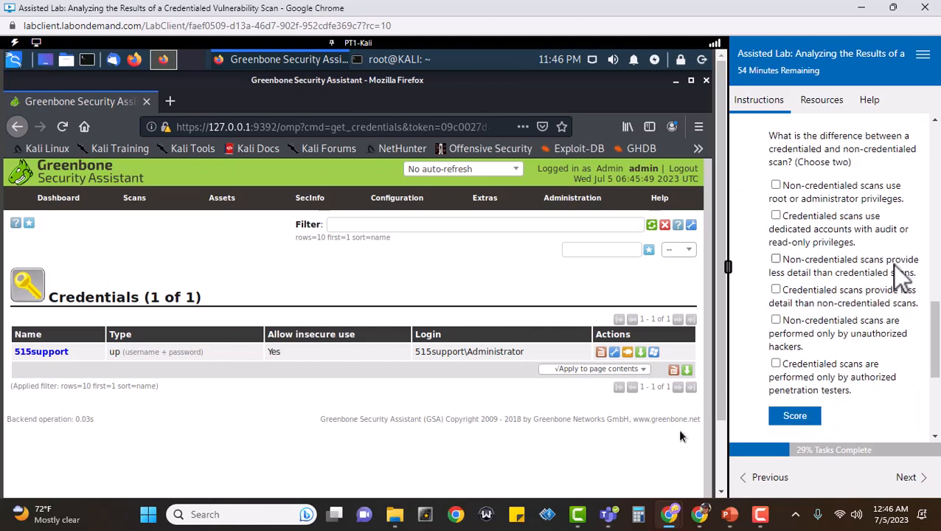
left_click(776, 217)
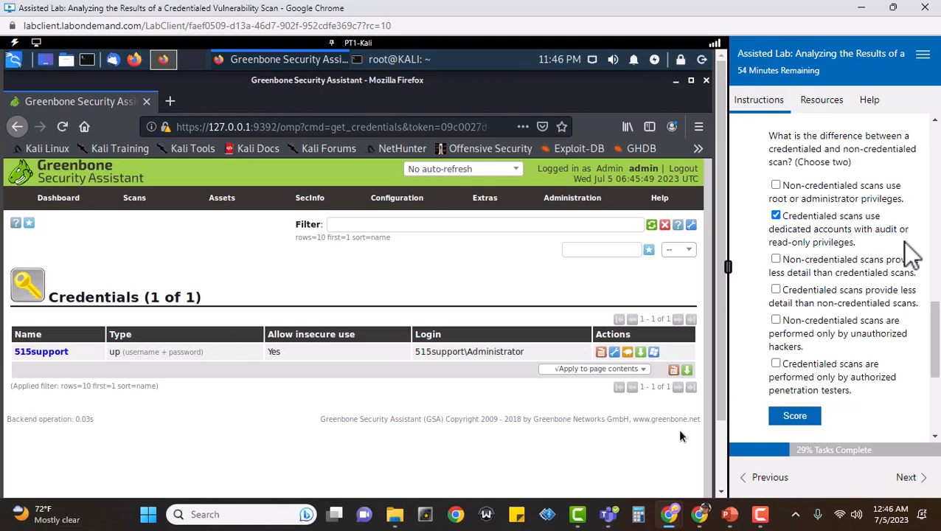
left_click(776, 259)
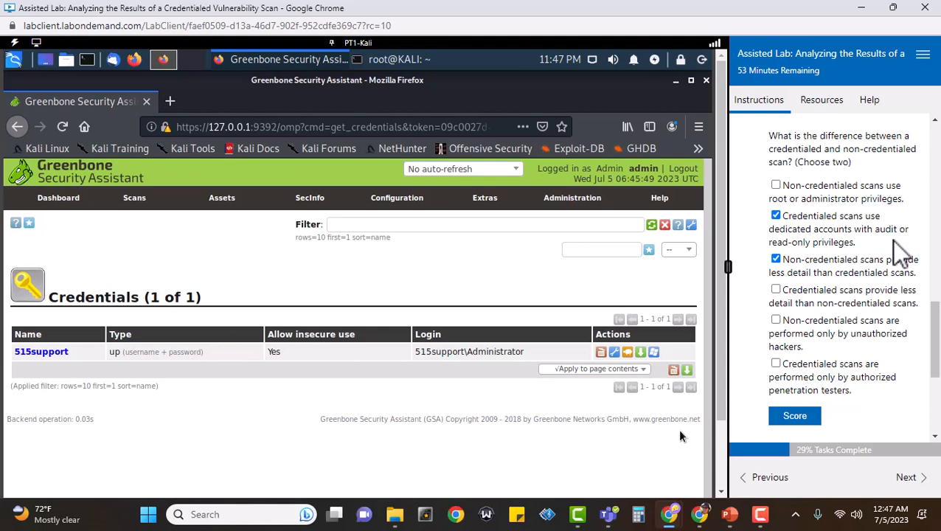
left_click(789, 416)
Expand the credentialed vs non-credentialed explanation and advance to Configure scan target
scroll(867, 329, "down", 5)
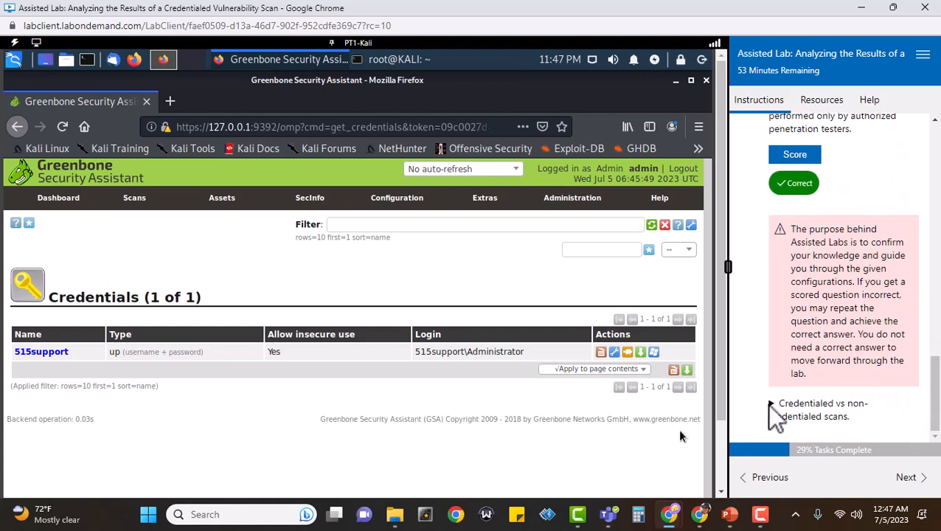
left_click(772, 404)
scroll(893, 402, "down", 2)
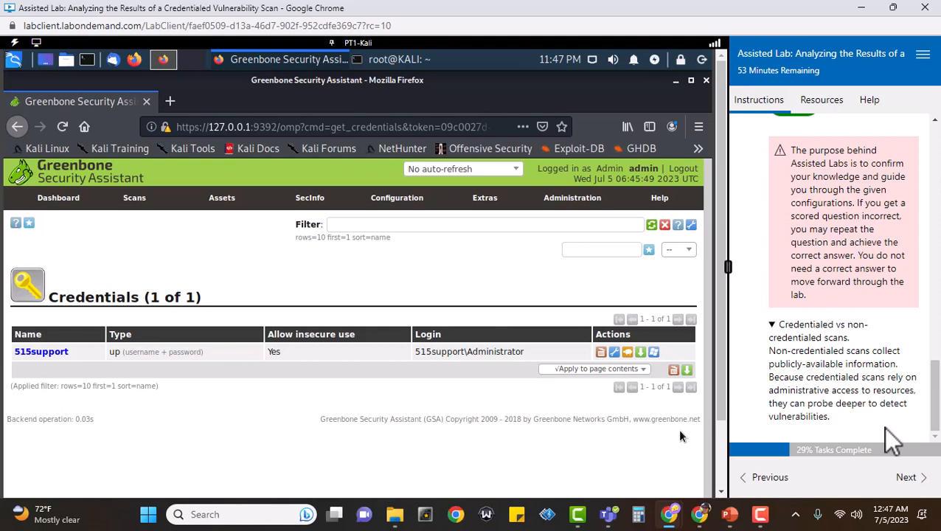
left_click(904, 478)
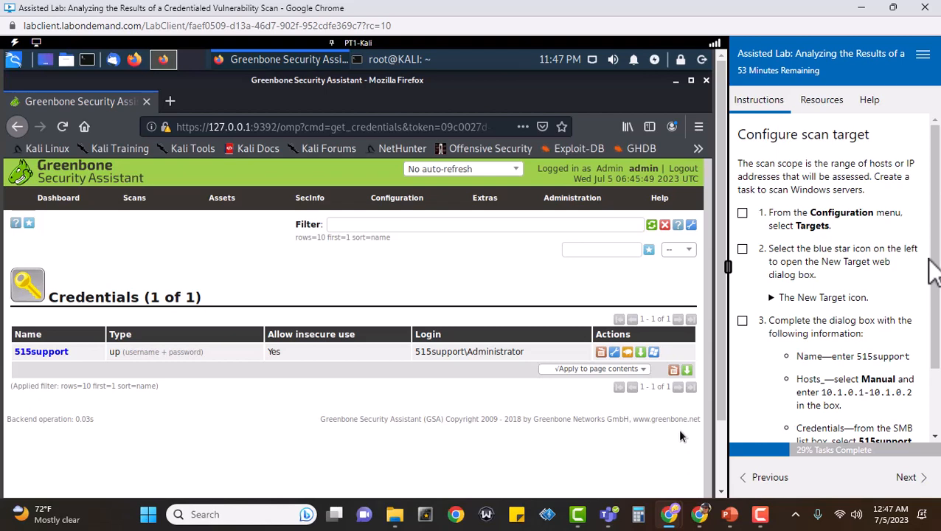
Go to Configuration > Targets, tick lab steps 1–2, and start a New Target
left_click(743, 214)
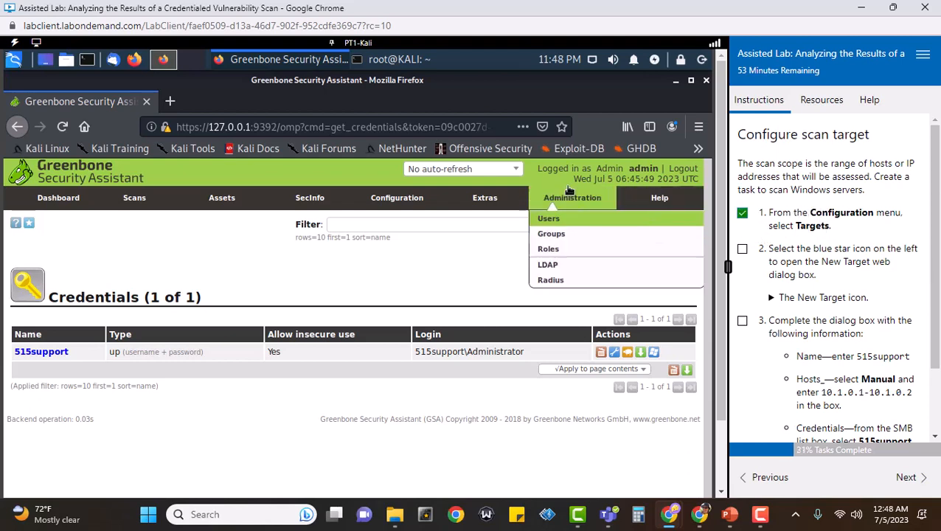
mouse_move(408, 207)
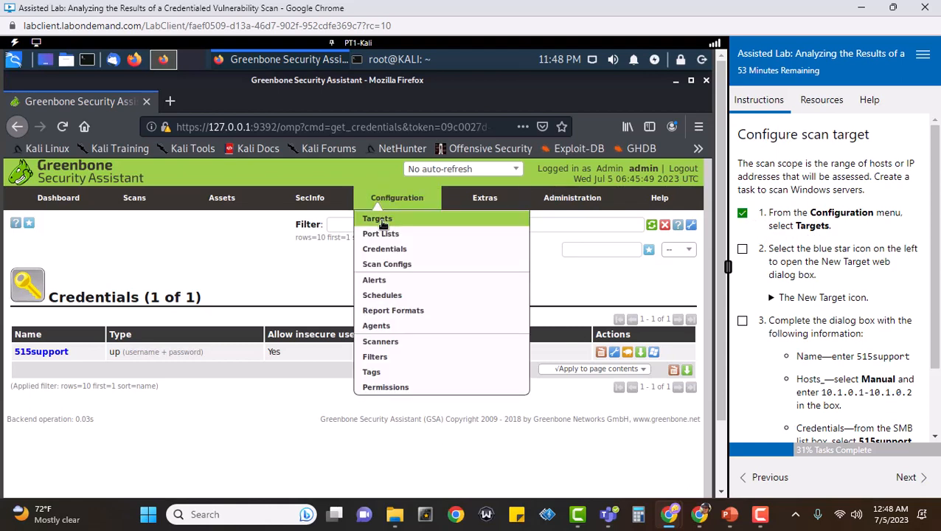
left_click(379, 218)
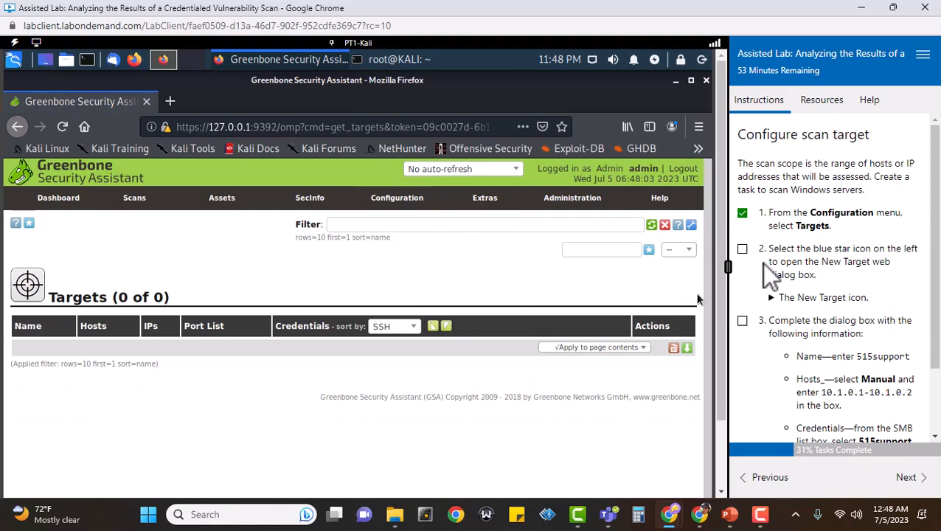
left_click(743, 250)
left_click(30, 224)
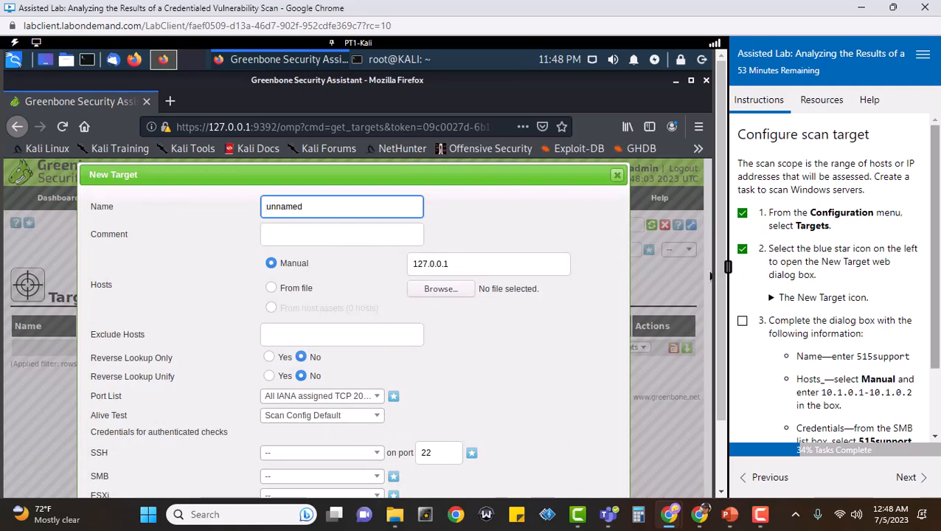
Tick the target-details lab step and name the new target 515support
scroll(890, 282, "down", 2)
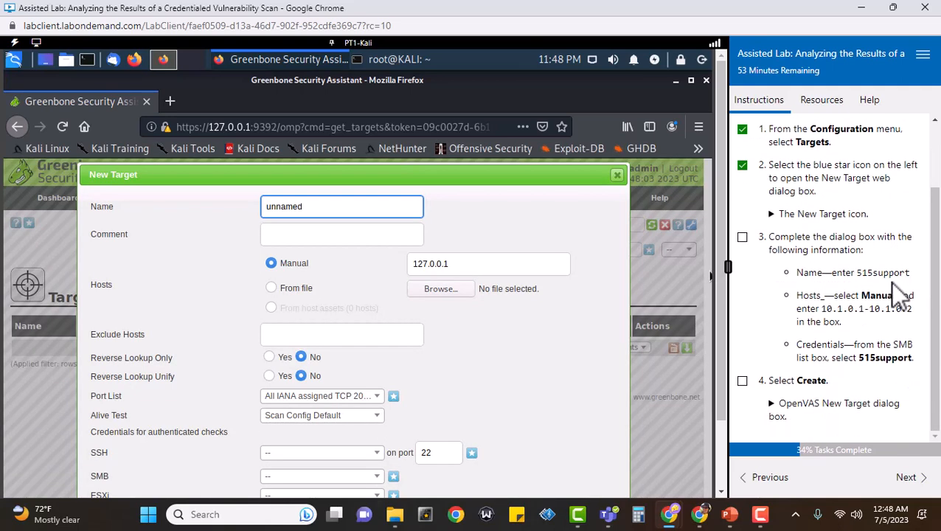
left_click(742, 237)
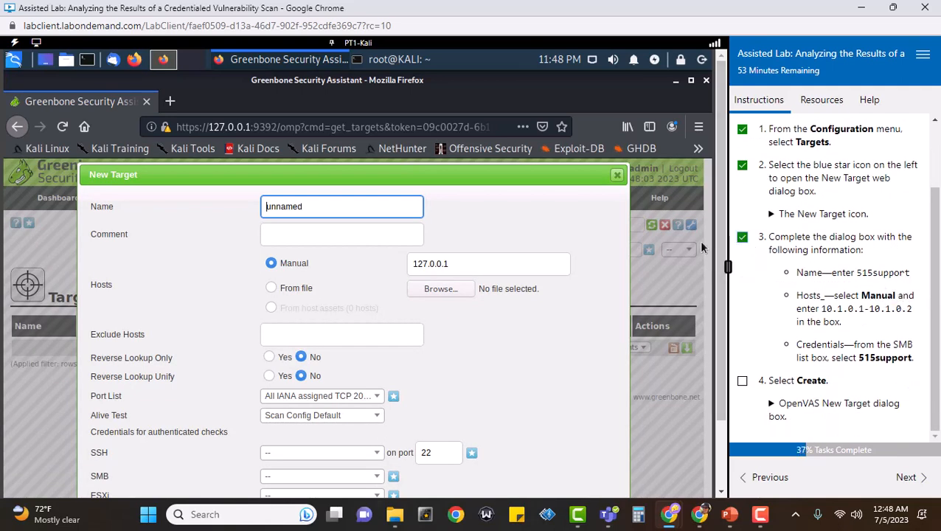
left_click(381, 212)
key("BackSpace")
key("BackSpace")
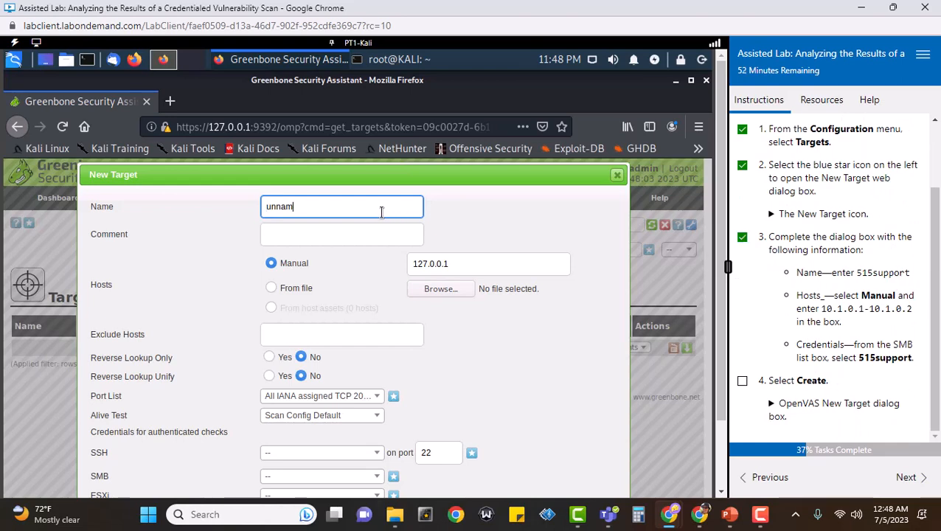
key("BackSpace")
key("BackSpace")
key("BackSpace")
key("BackSpace")
key("BackSpace")
type("515support")
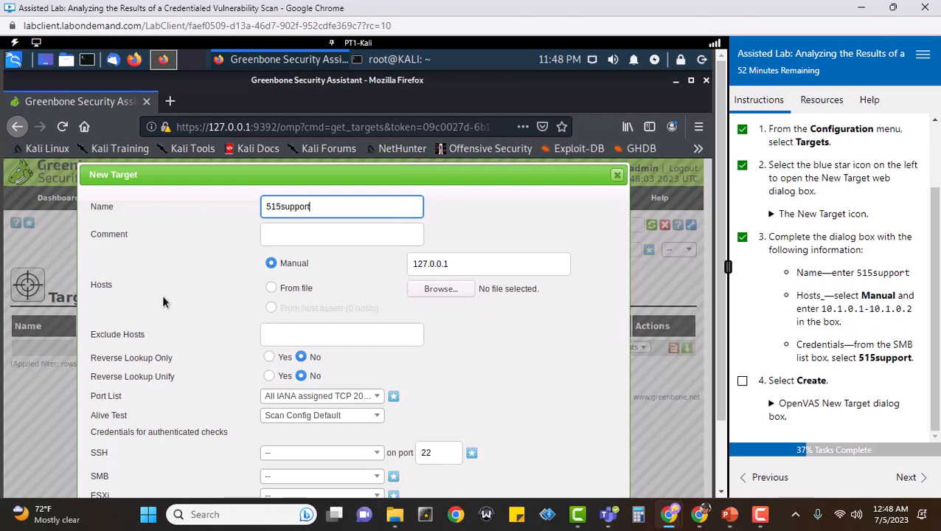
Set hosts to 10.1.0.1-10.1.0.2, use the 515support SMB credential, and create the target
left_click_drag(465, 264, 394, 253)
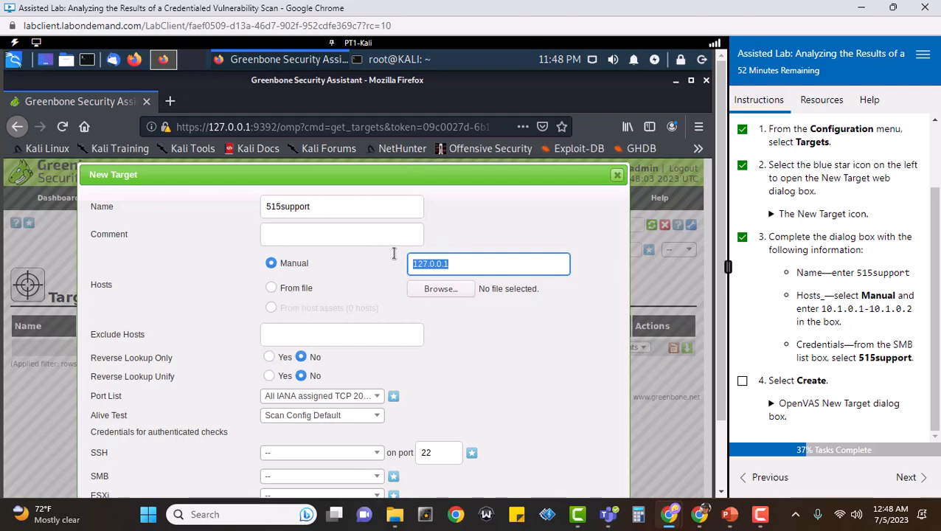
type("10.1")
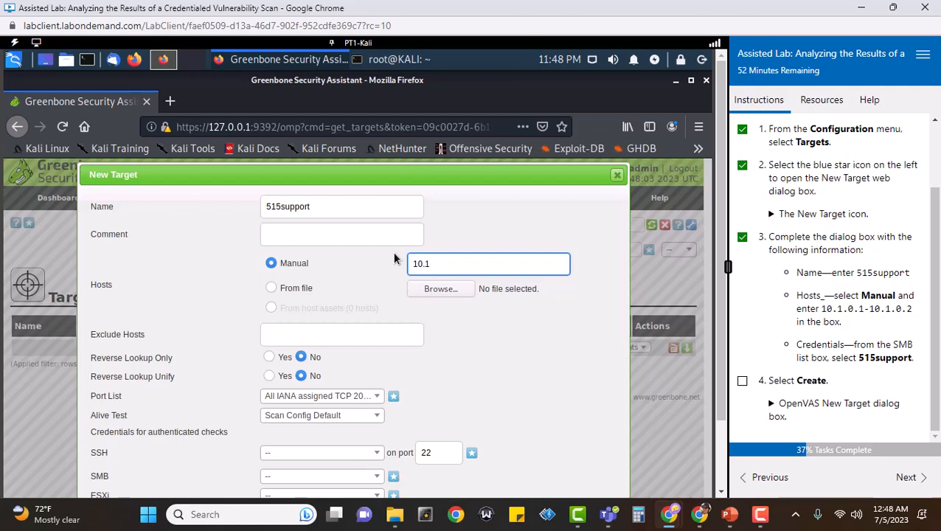
type(".0.1-10.1.0.2")
left_click_drag(724, 339, 720, 452)
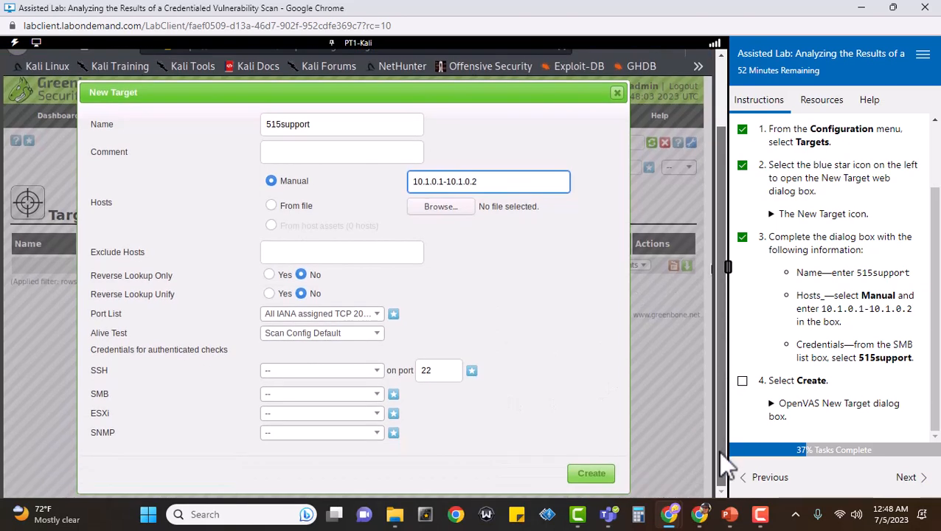
left_click(378, 398)
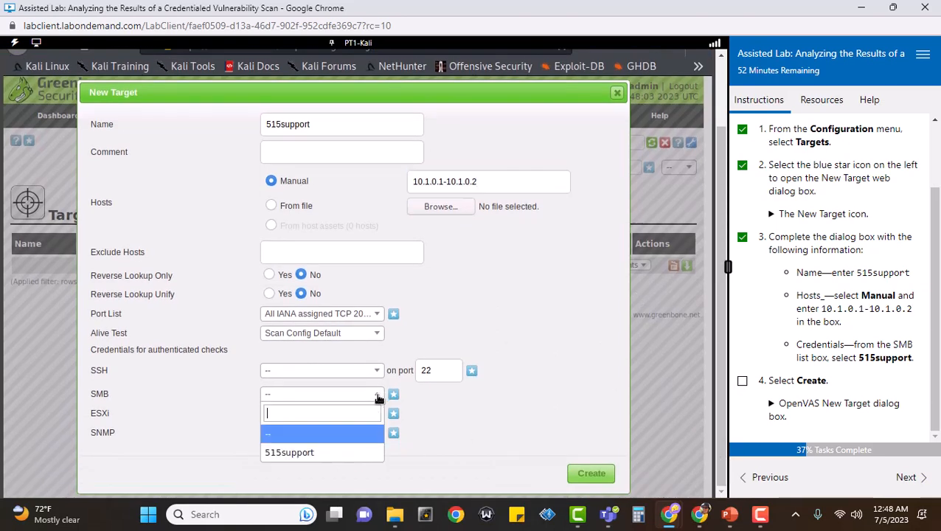
left_click(332, 453)
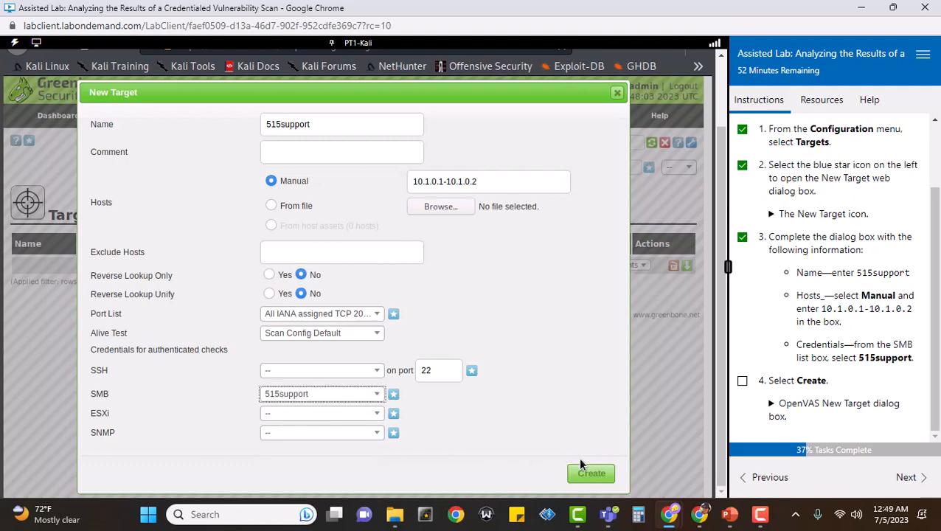
left_click(599, 475)
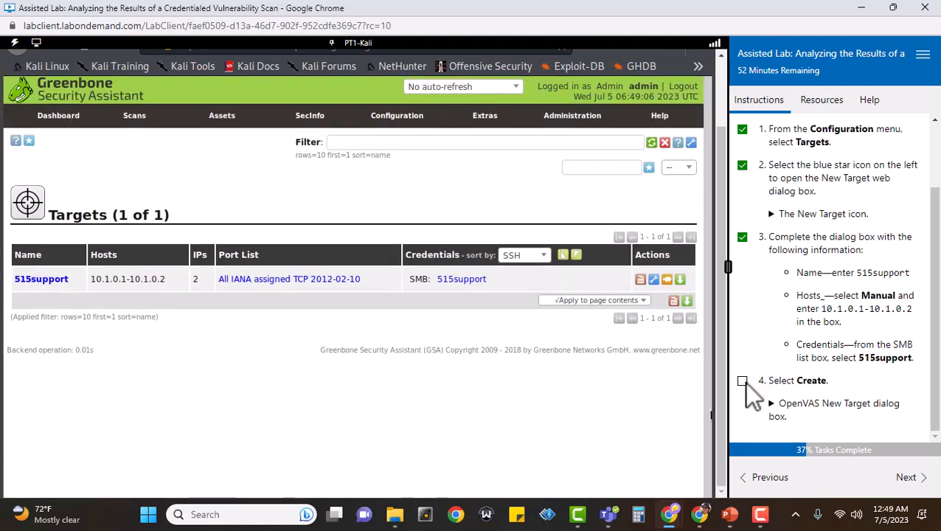
left_click(742, 381)
Advance the lab to the schedule page, open Configuration > Schedules, and start a new schedule
left_click(770, 403)
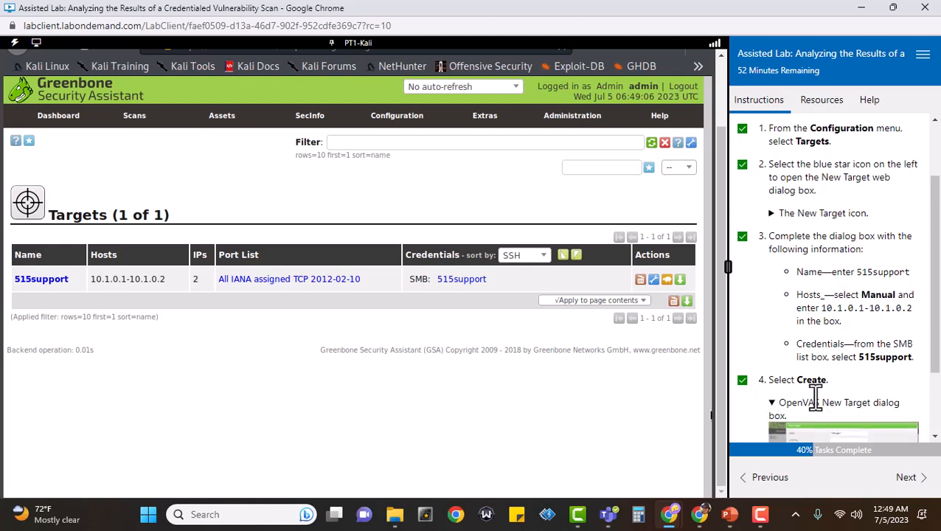
scroll(875, 398, "down", 2)
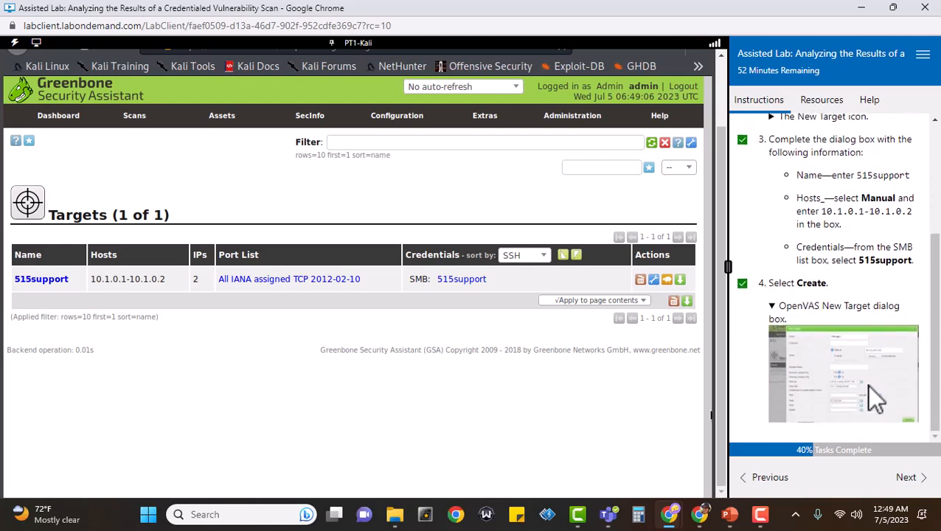
left_click(908, 478)
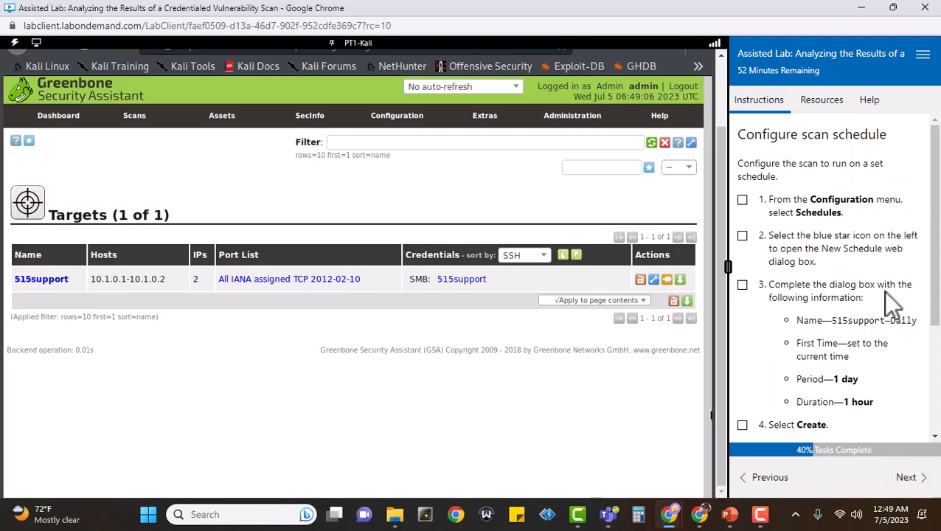
left_click(743, 200)
mouse_move(403, 120)
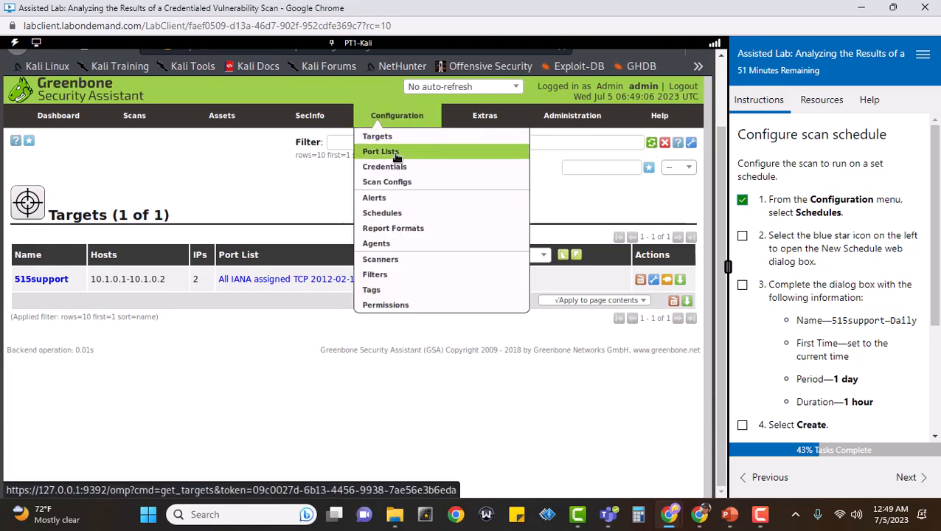
left_click(408, 215)
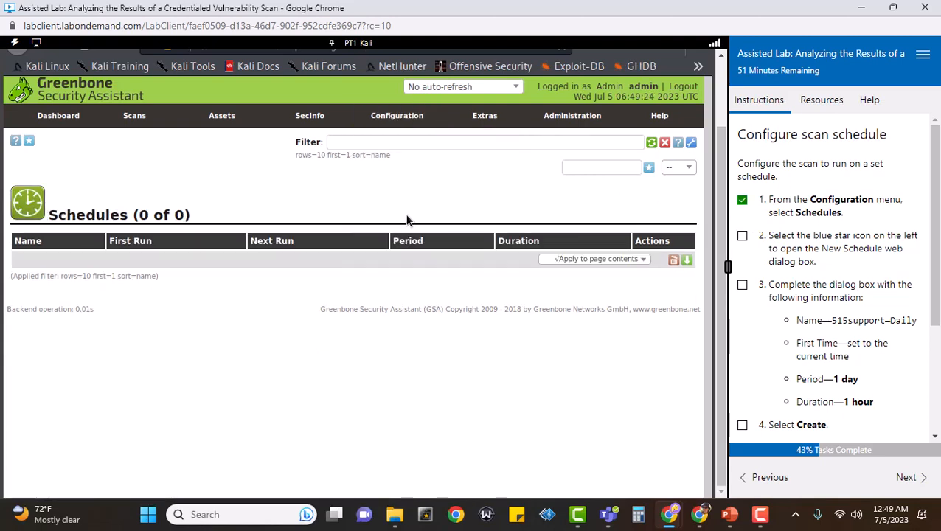
left_click(742, 235)
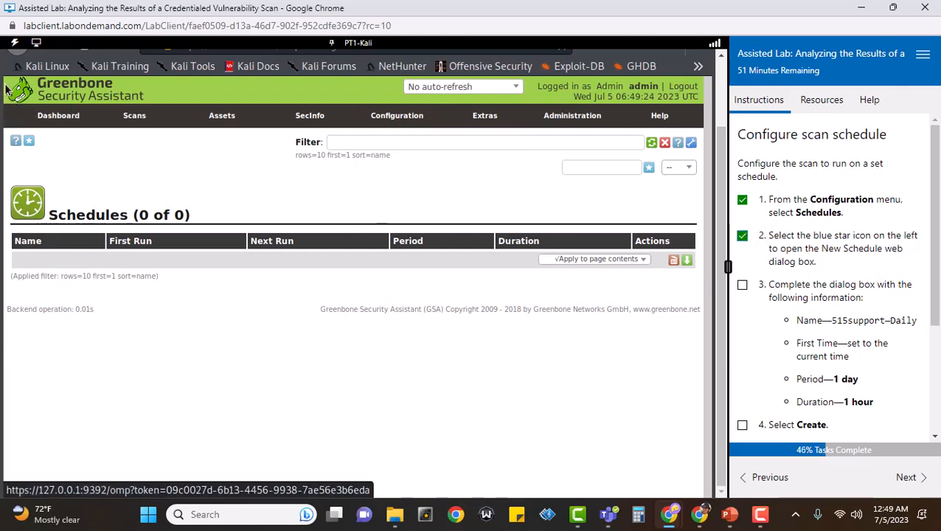
left_click(28, 144)
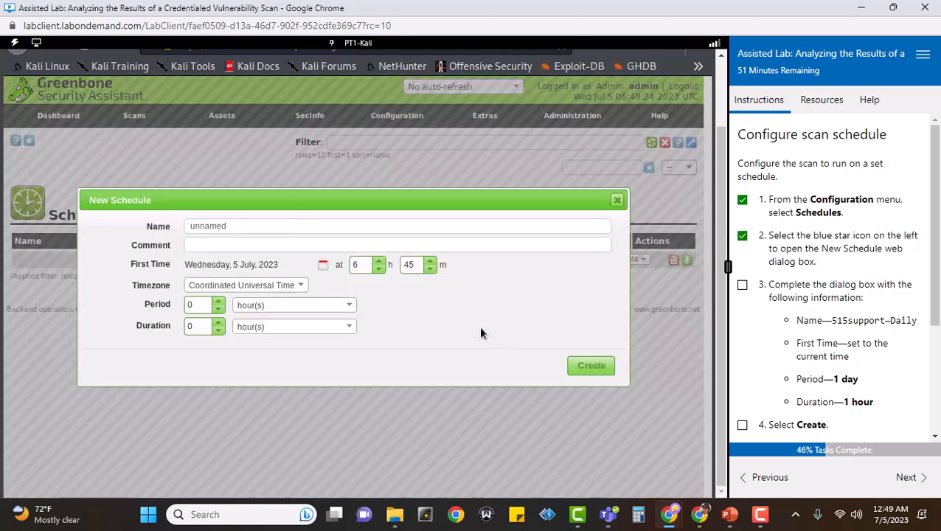
Create the 515support-Daily schedule with period 1 and duration 1
left_click(327, 227)
key("BackSpace")
key("BackSpace")
key("BackSpace")
key("BackSpace")
key("BackSpace")
key("BackSpace")
key("BackSpace")
type("515support")
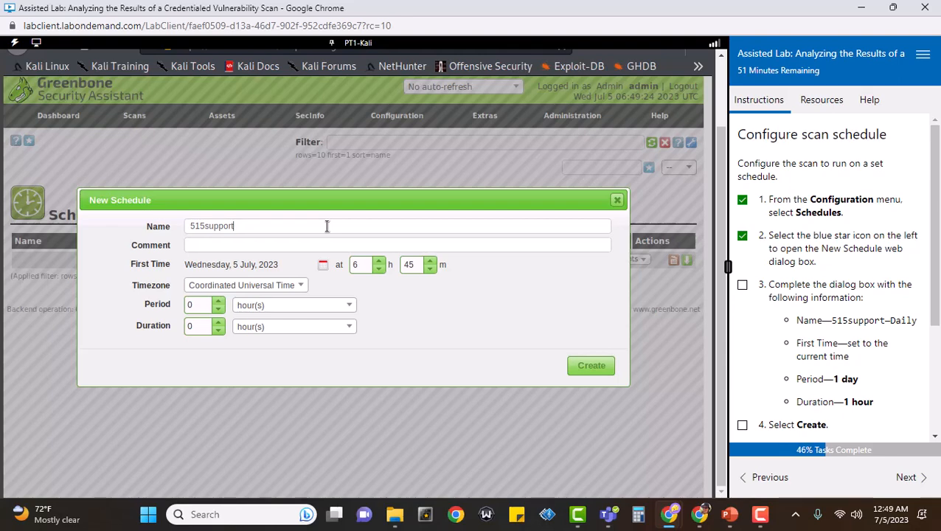
type("-Daily")
left_click(219, 302)
left_click(219, 323)
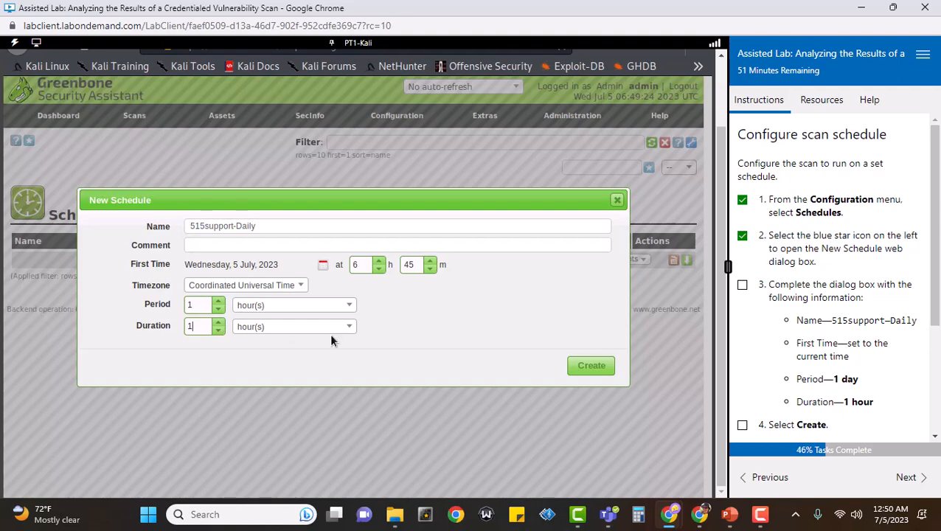
left_click(590, 365)
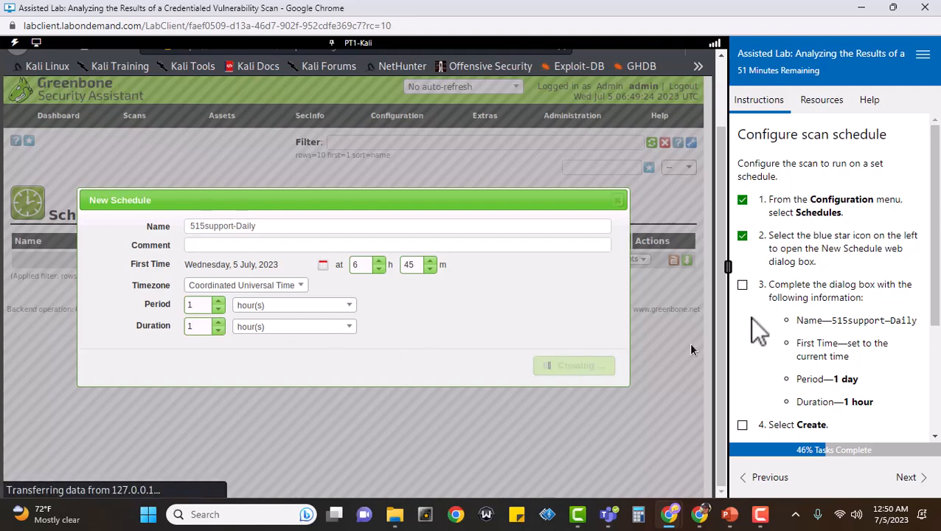
Check off the schedule steps in the lab and advance to the Configure scan task page
left_click(742, 285)
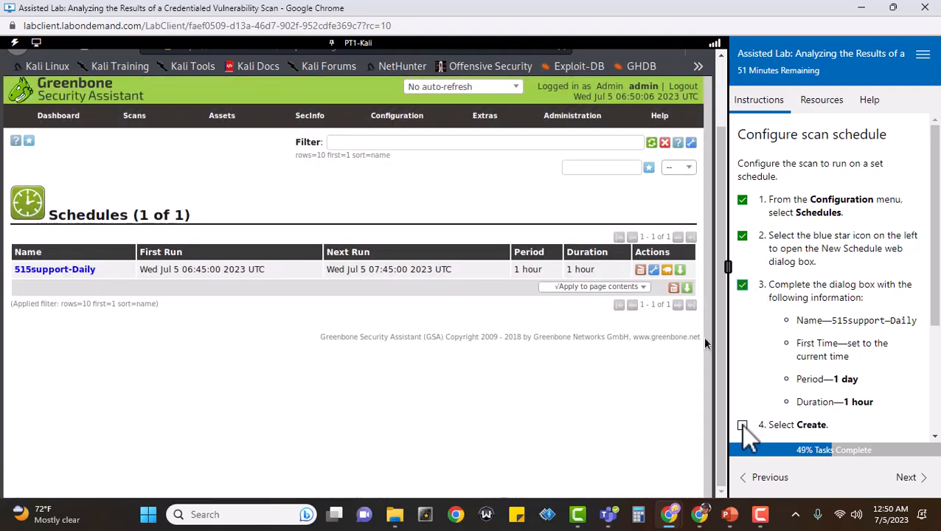
left_click(742, 425)
scroll(850, 342, "down", 2)
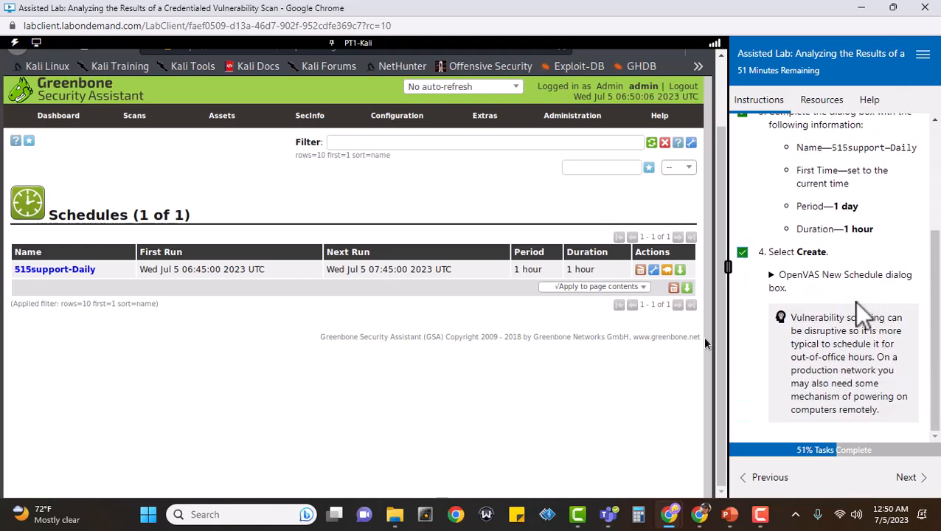
left_click(774, 278)
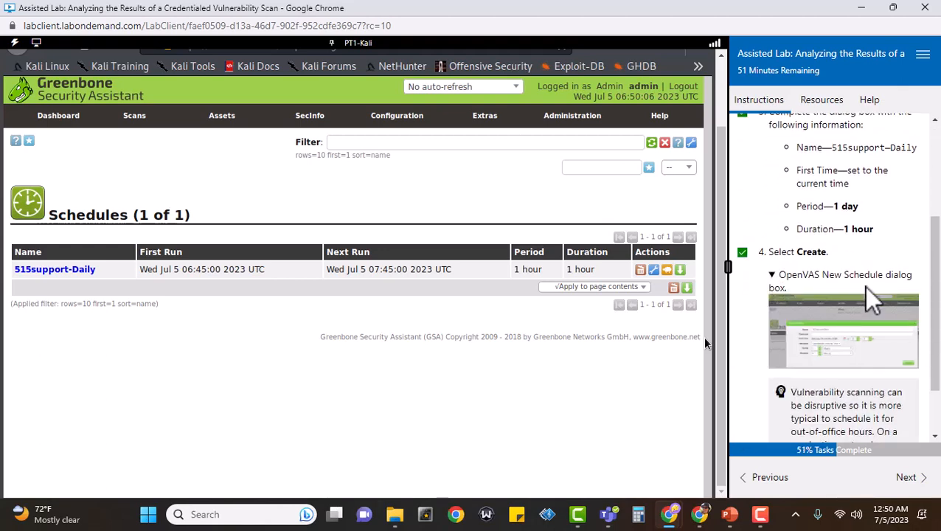
scroll(917, 342, "down", 1)
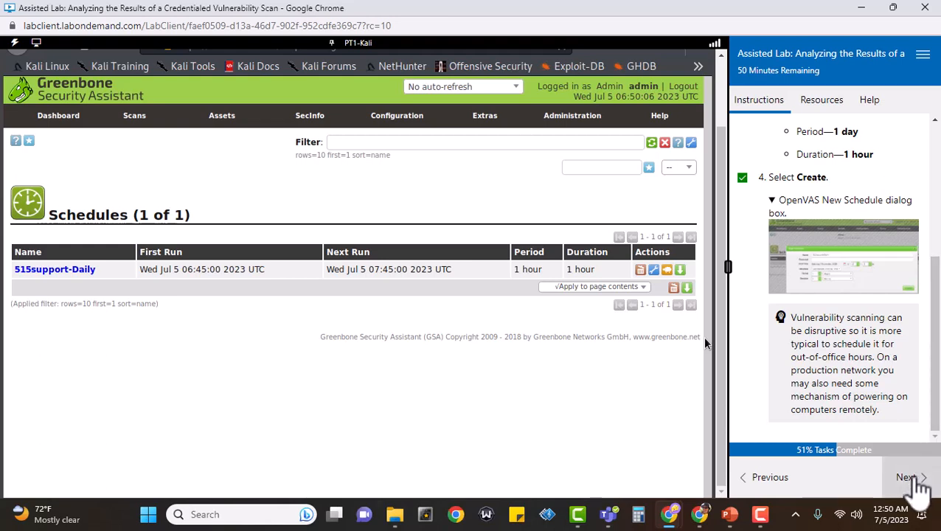
left_click(914, 479)
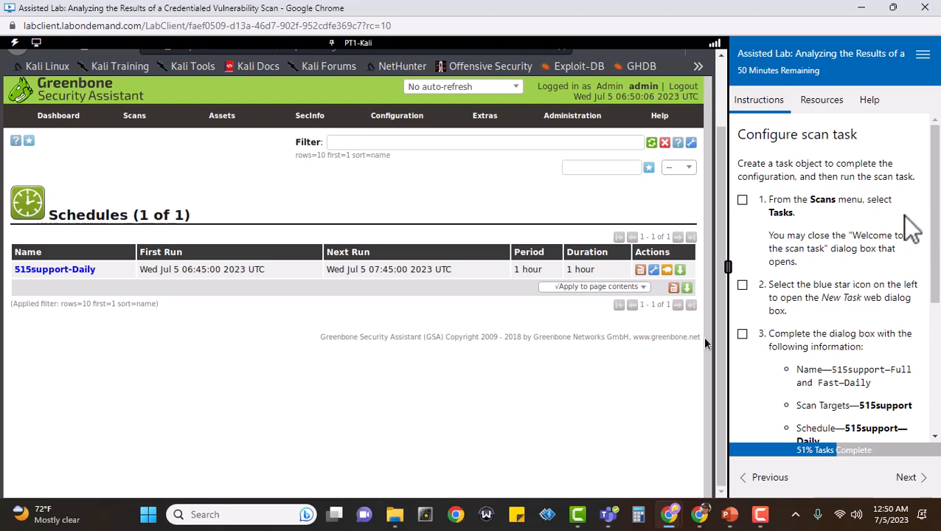
left_click(743, 200)
mouse_move(131, 120)
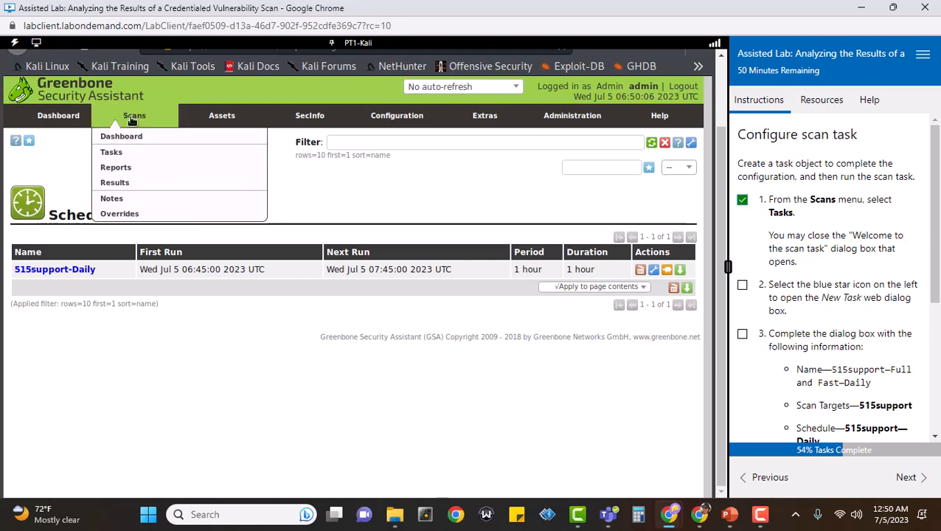
Go to the Tasks list, dismiss the welcome message, and start a New Task
left_click(131, 153)
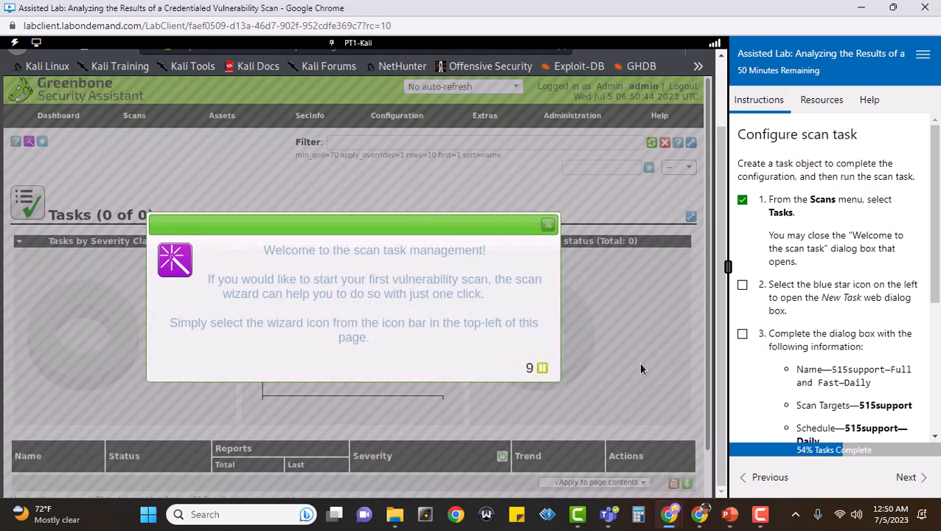
left_click(549, 227)
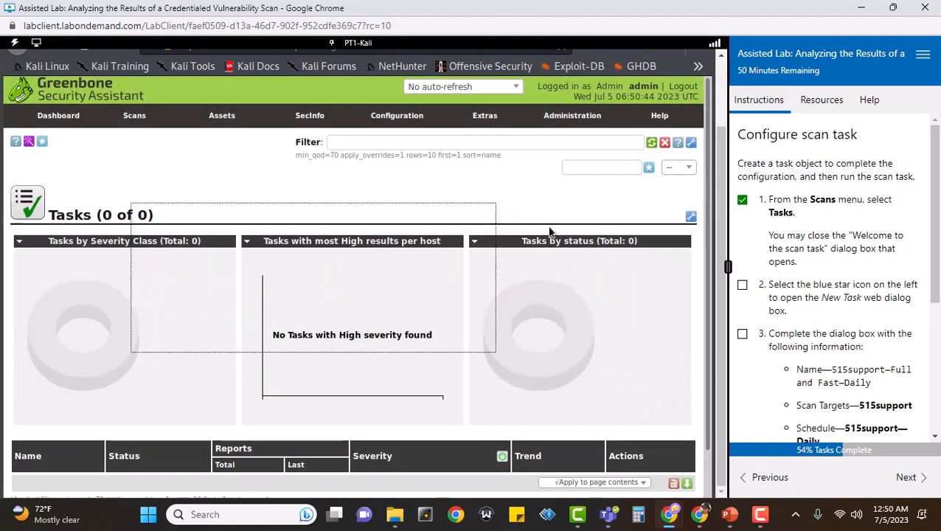
scroll(841, 266, "down", 2)
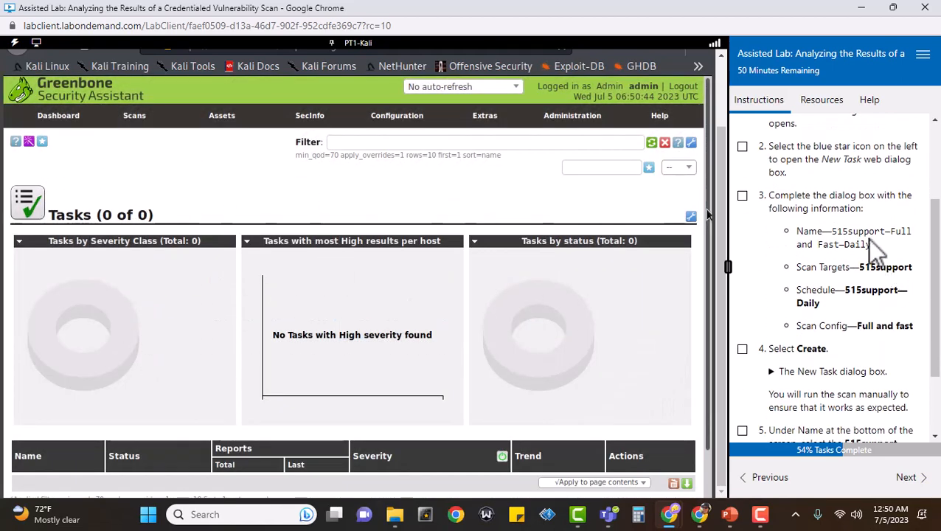
left_click(742, 147)
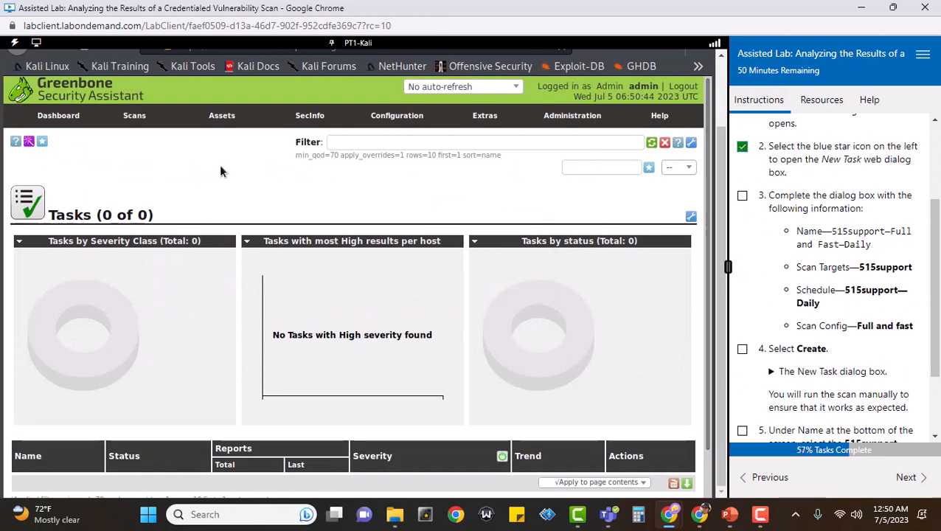
mouse_move(44, 144)
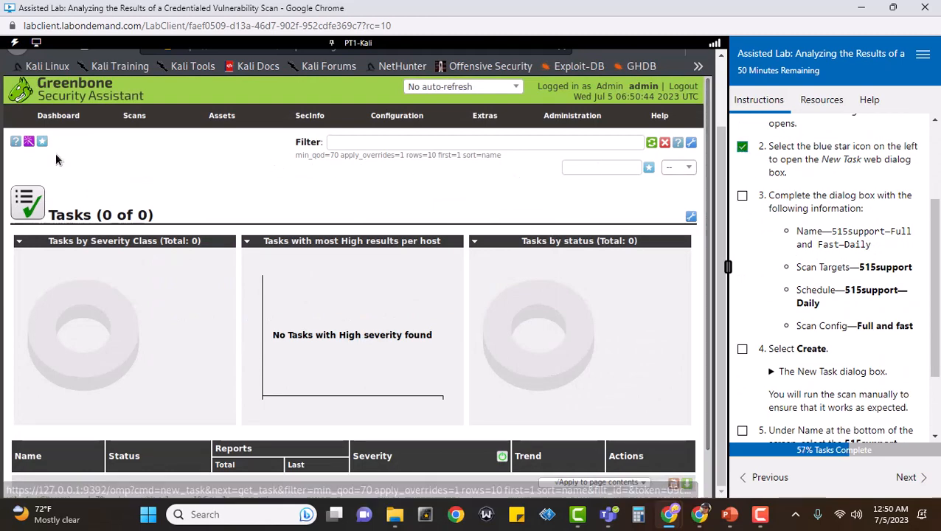
left_click(52, 156)
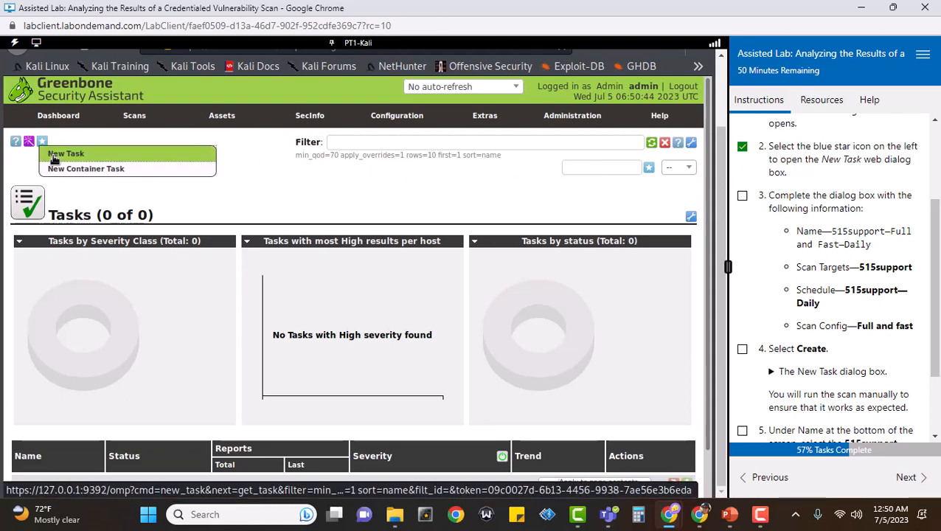
left_click(742, 196)
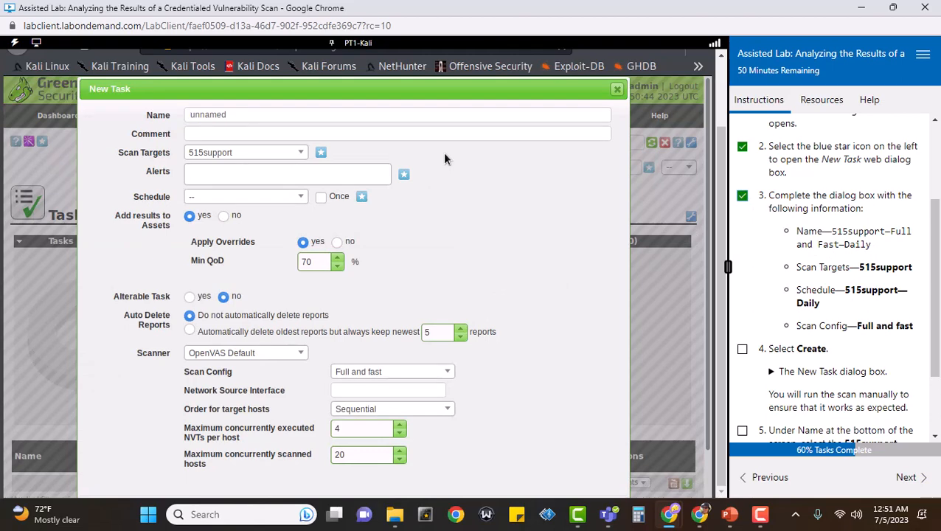
Name the task '515support-Fulll and Fast-Daily', schedule it with 515support-Daily, and create it
left_click(331, 112)
key("BackSpace")
key("BackSpace")
key("BackSpace")
key("BackSpace")
key("BackSpace")
key("BackSpace")
key("BackSpace")
type("515support")
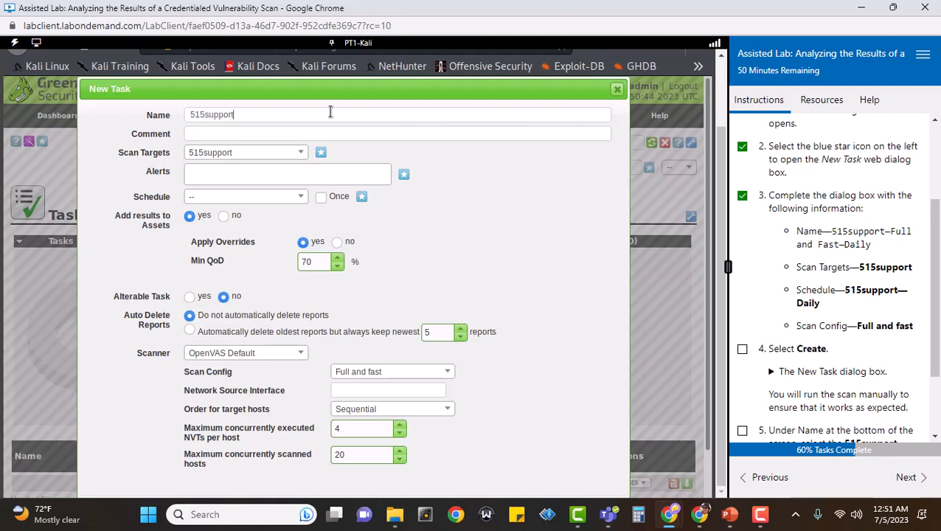
type("-Fulll and Fast-Daily")
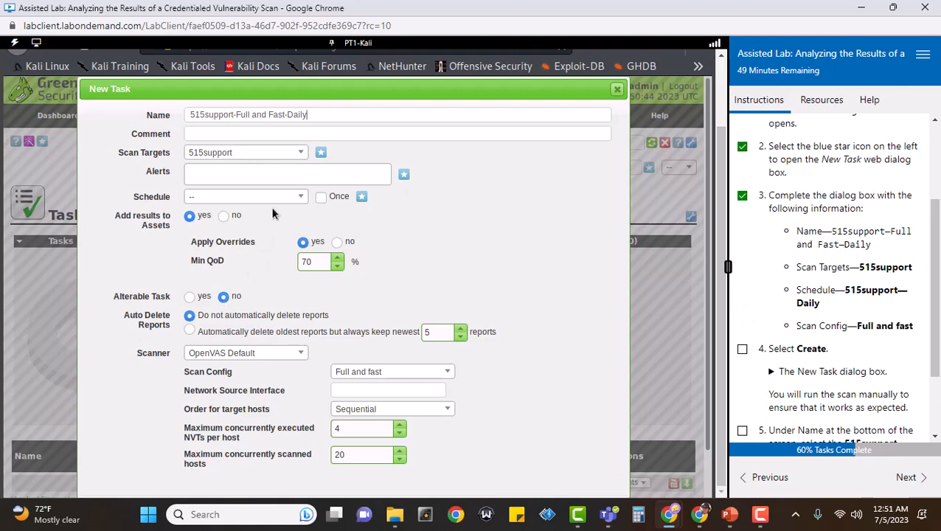
left_click(295, 198)
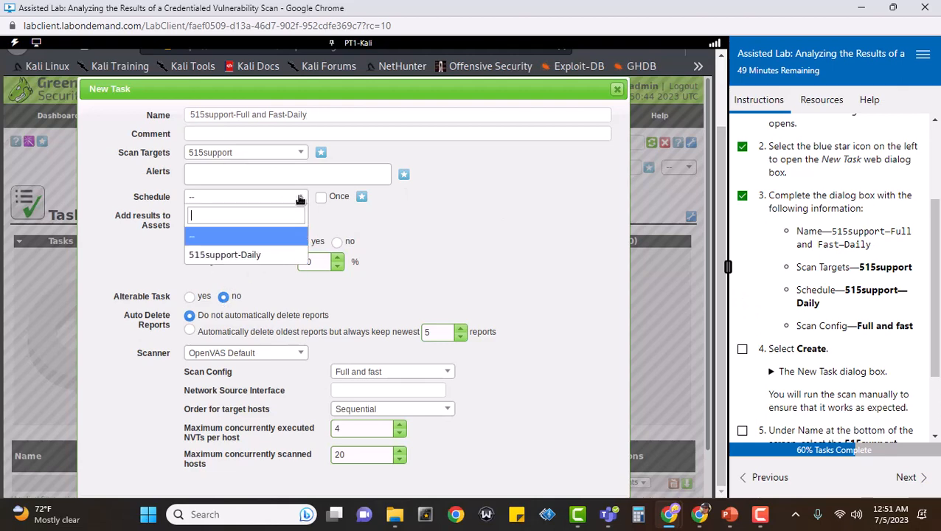
left_click(252, 256)
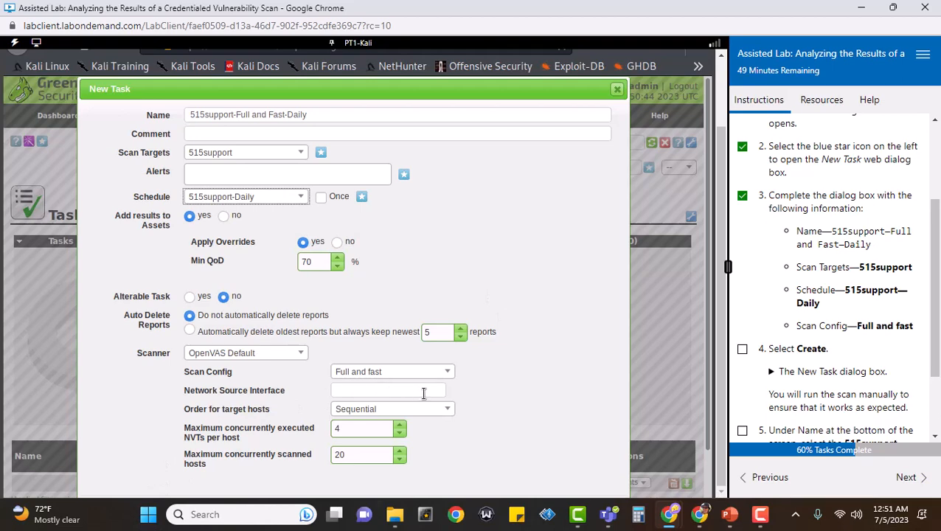
scroll(568, 314, "down", 2)
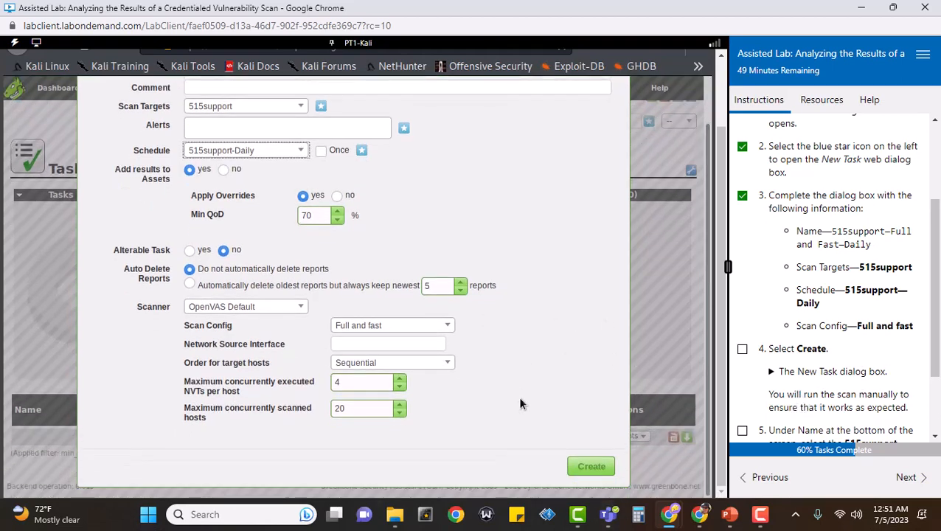
left_click(592, 467)
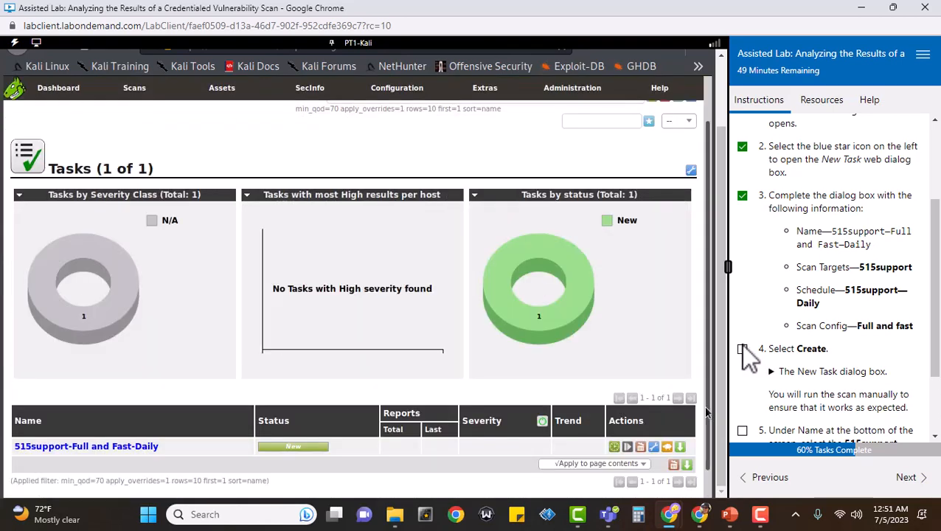
left_click(742, 348)
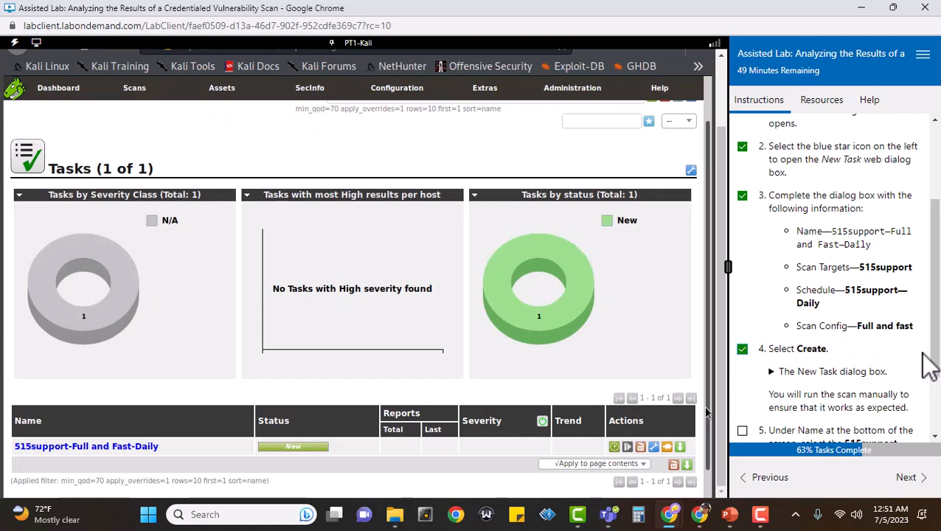
Open the 515support-Full and Fast-Daily task details and start its scan manually
scroll(929, 365, "down", 3)
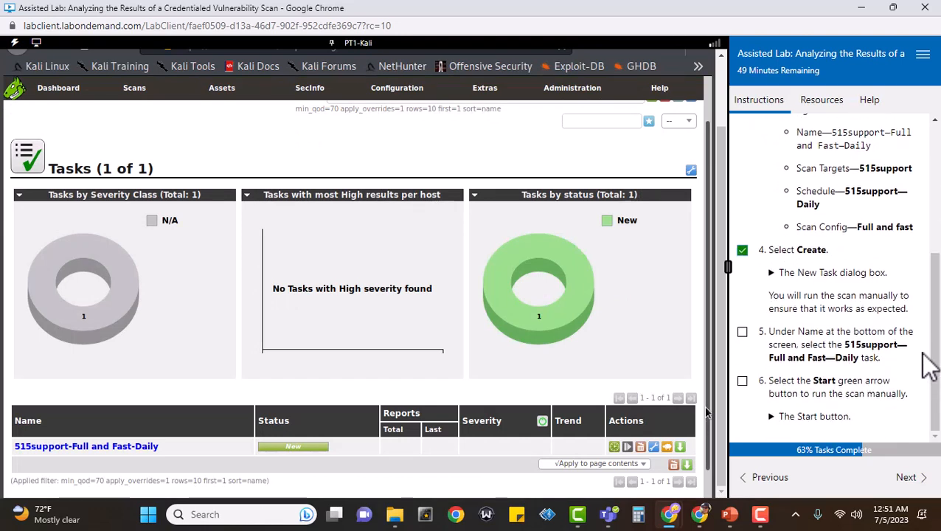
left_click(742, 332)
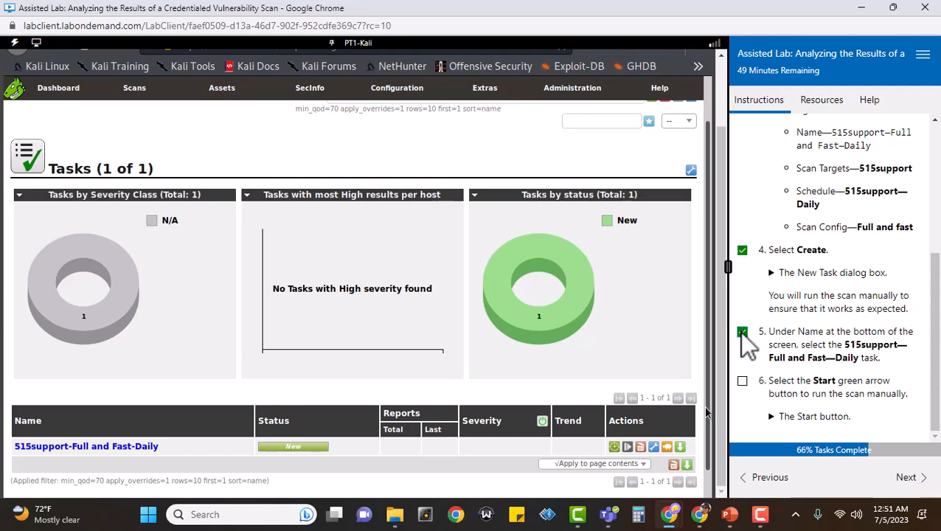
left_click(126, 447)
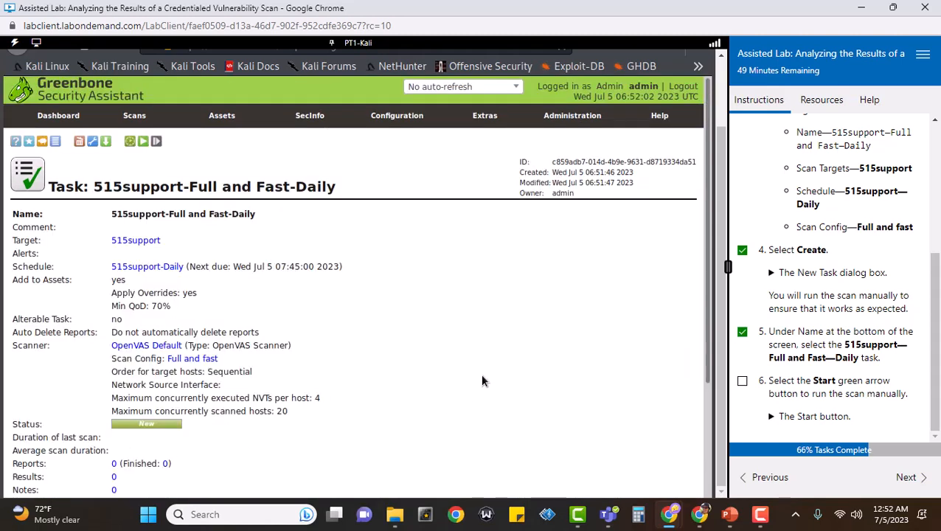
left_click(742, 381)
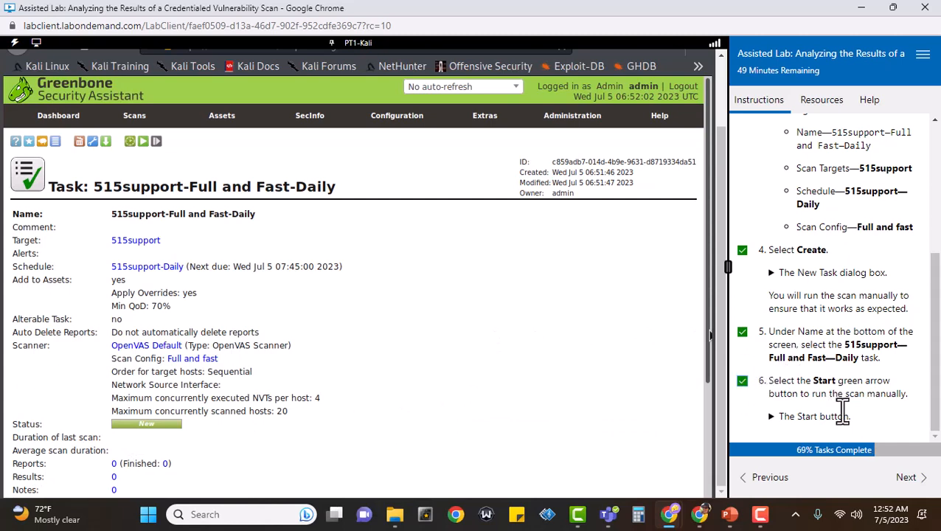
left_click(143, 143)
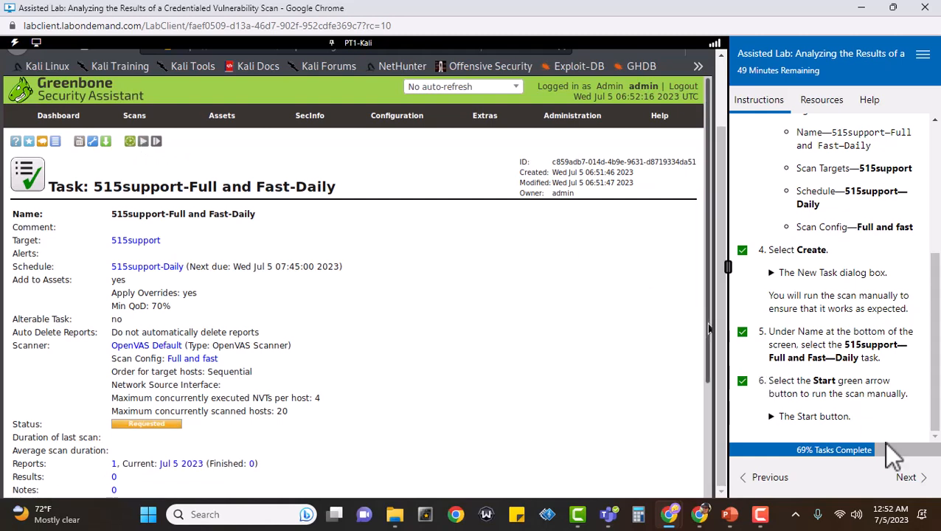
left_click(912, 479)
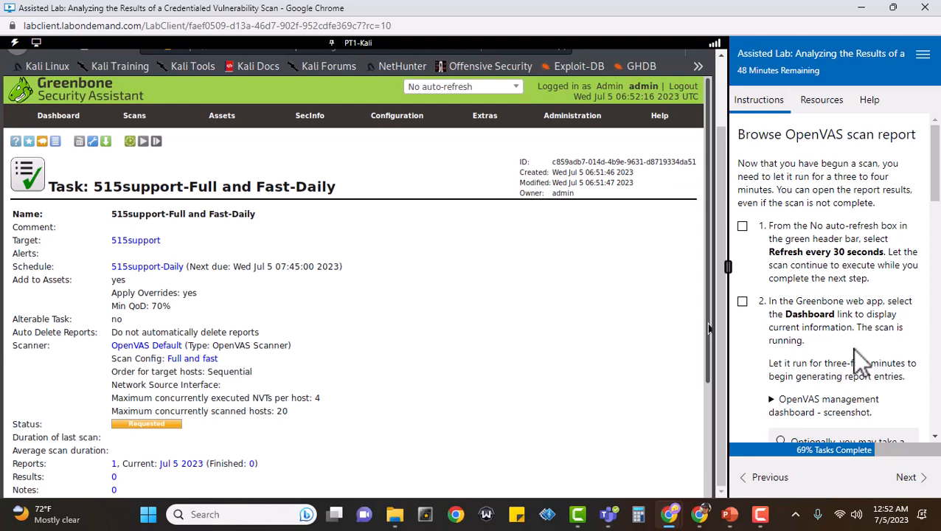
Set the page to refresh every 30 seconds and tick both report-browsing lab steps
left_click(742, 227)
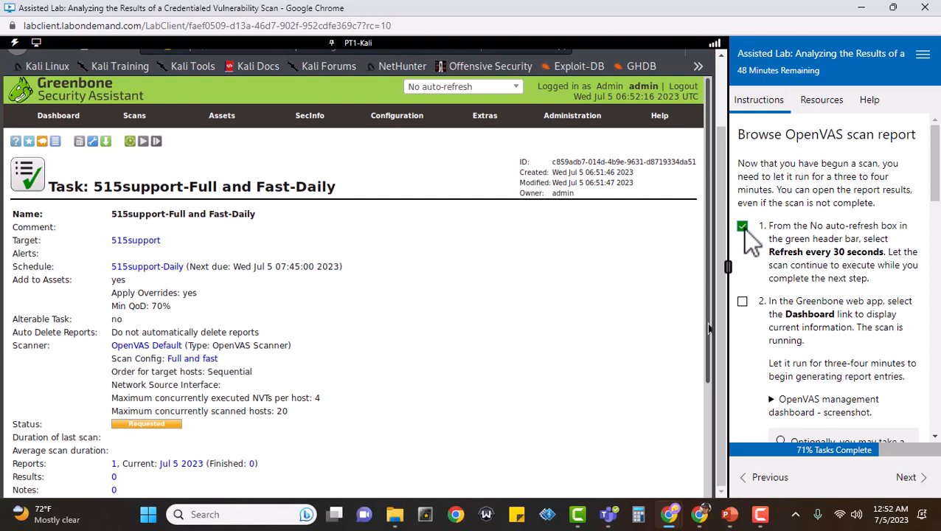
left_click(518, 92)
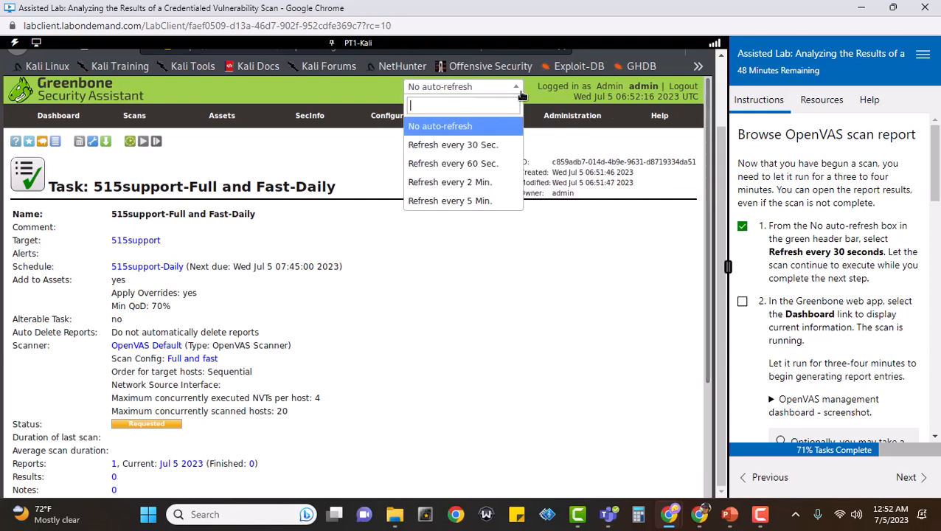
left_click(486, 147)
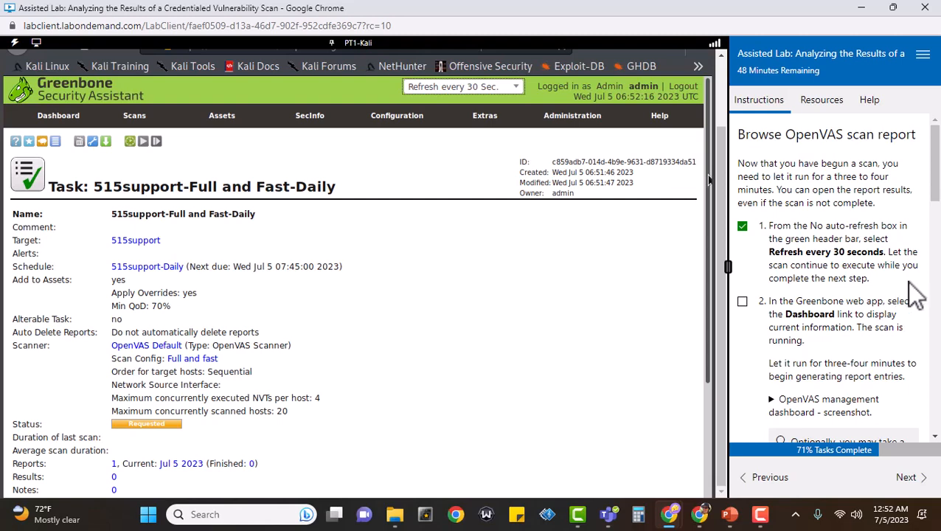
scroll(909, 284, "down", 1)
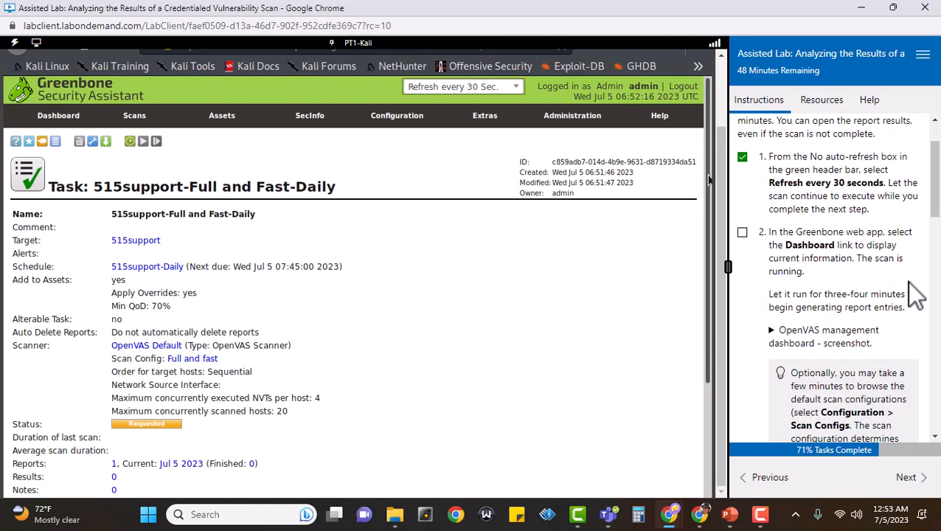
left_click(742, 233)
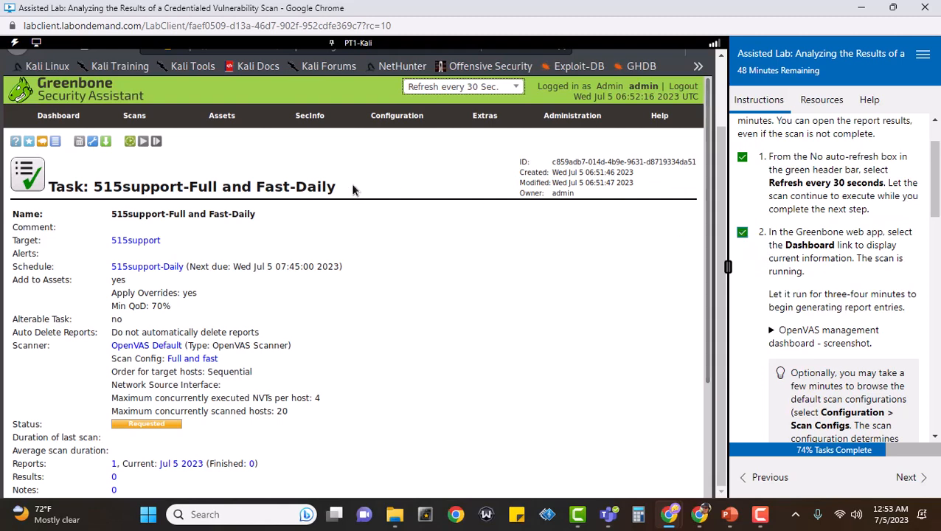
Check the Dashboard for the Running scan task and expand the lab's dashboard screenshot
left_click(48, 120)
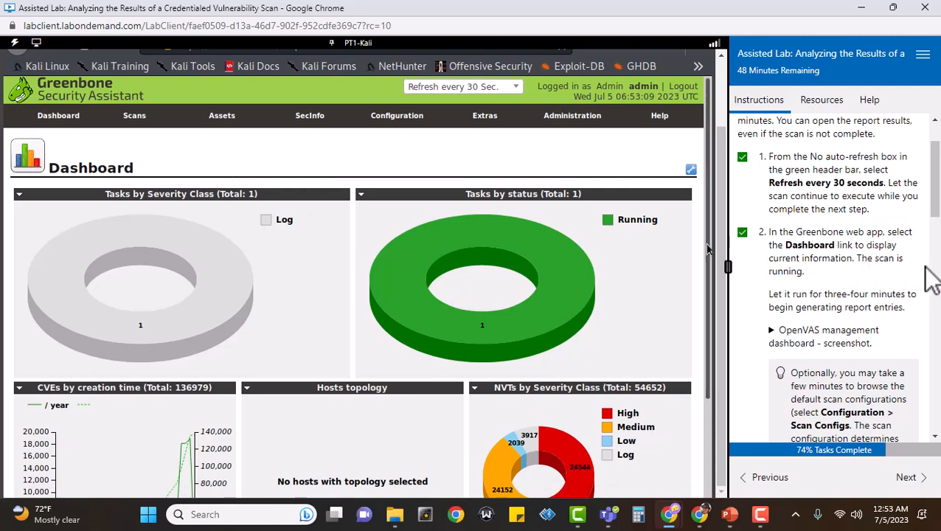
scroll(929, 265, "down", 1)
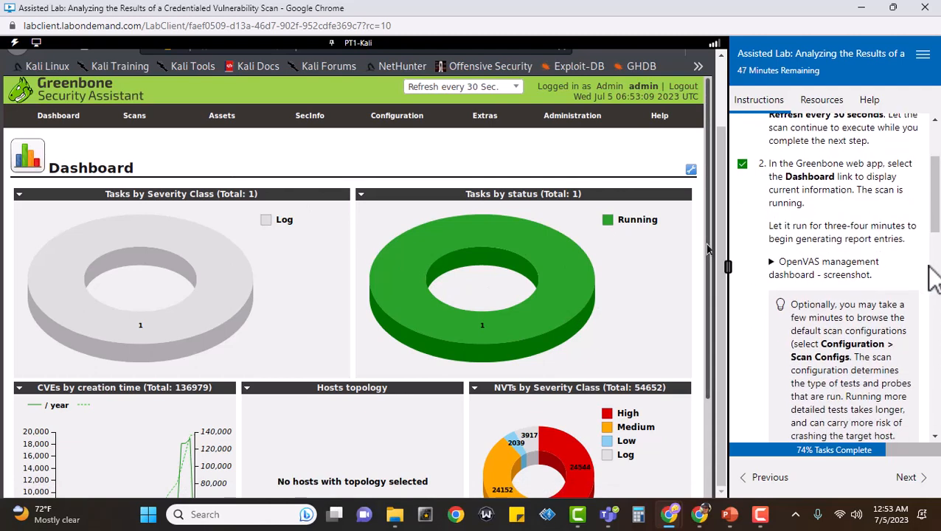
scroll(933, 279, "down", 1)
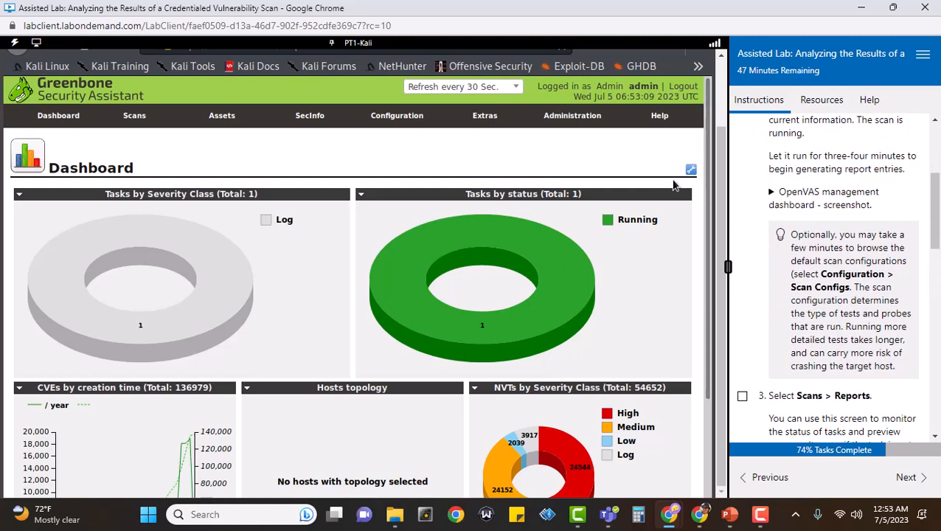
left_click(773, 193)
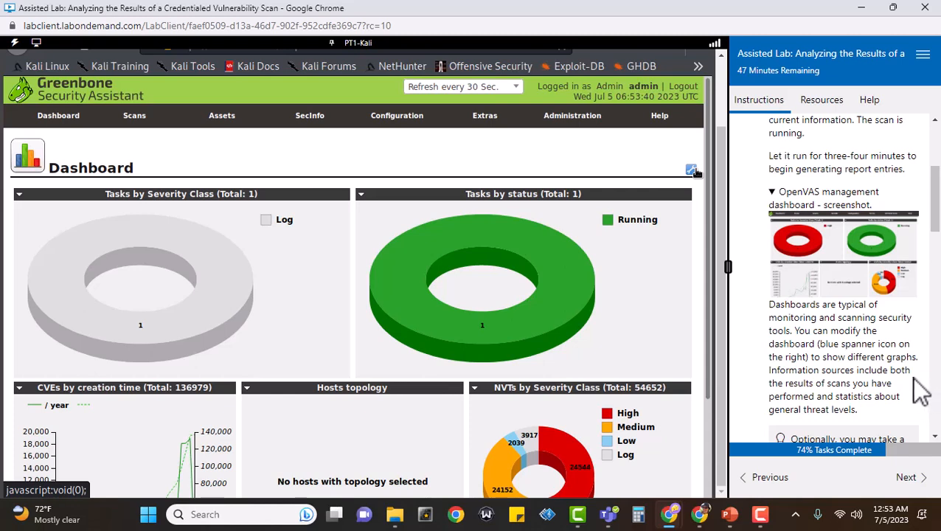
scroll(918, 385, "down", 2)
scroll(919, 386, "down", 2)
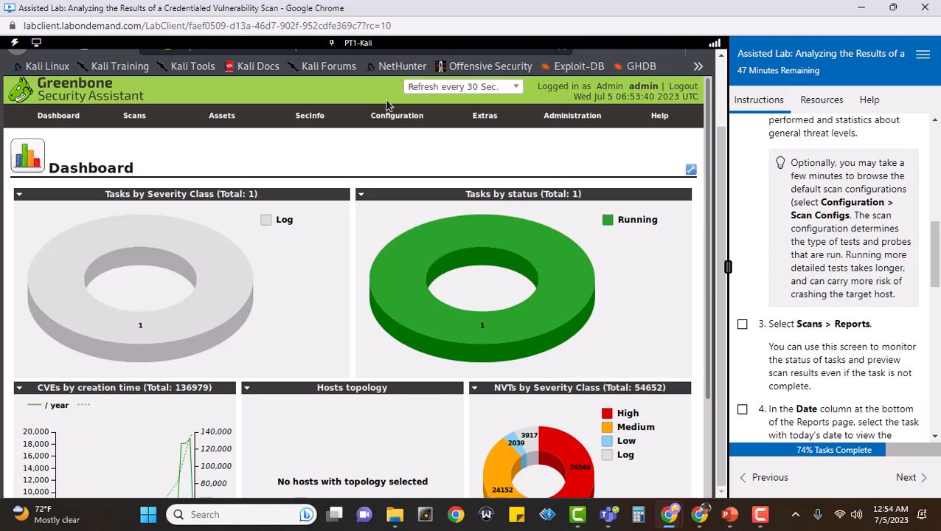
mouse_move(391, 118)
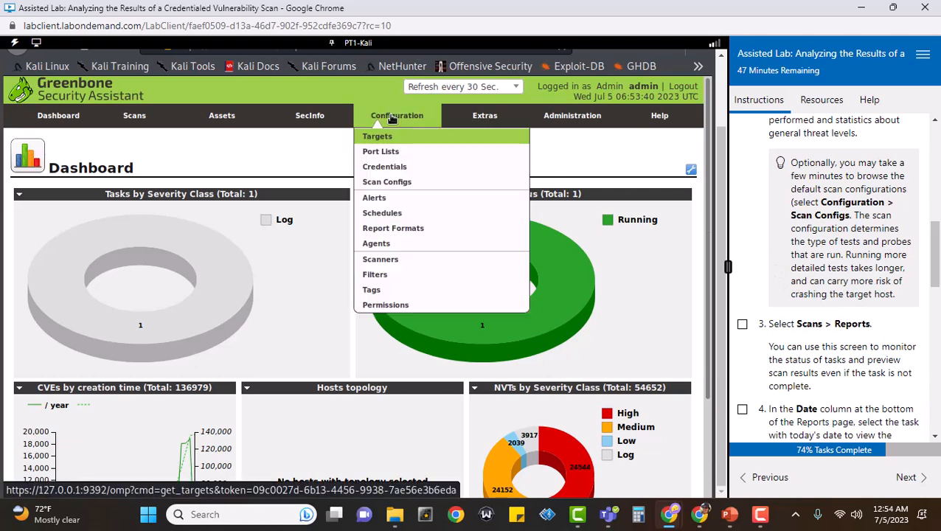
Look over the scan configurations, tick lab step 3, then open the Scans > Reports list
left_click(408, 184)
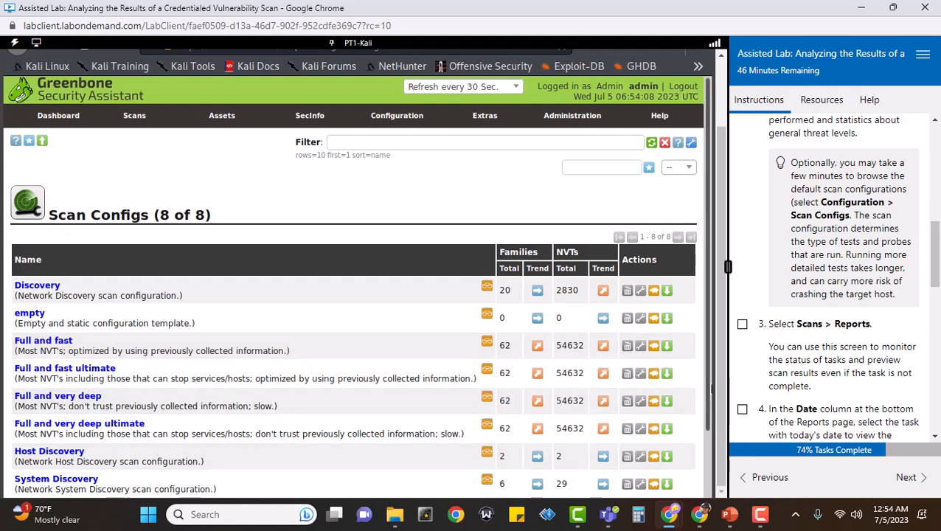
scroll(708, 397, "down", 1)
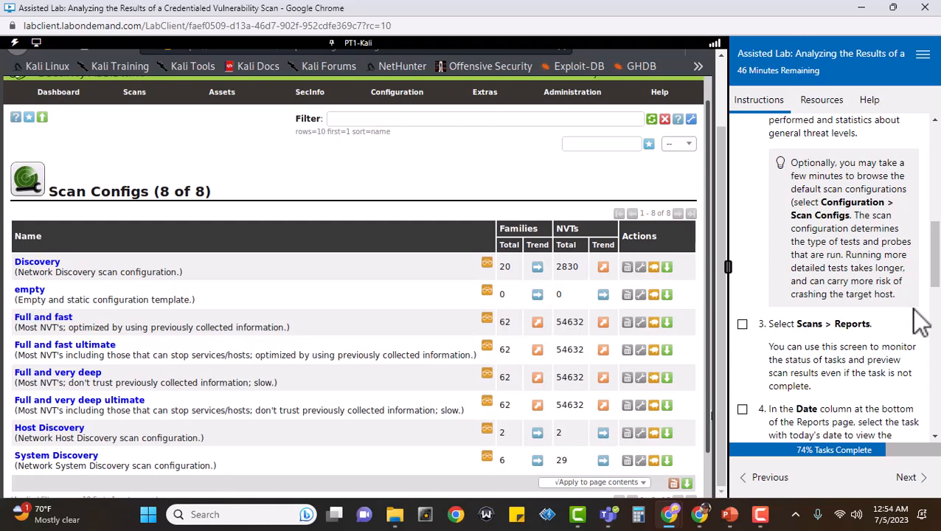
scroll(918, 321, "up", 1)
scroll(918, 321, "down", 1)
scroll(919, 319, "down", 1)
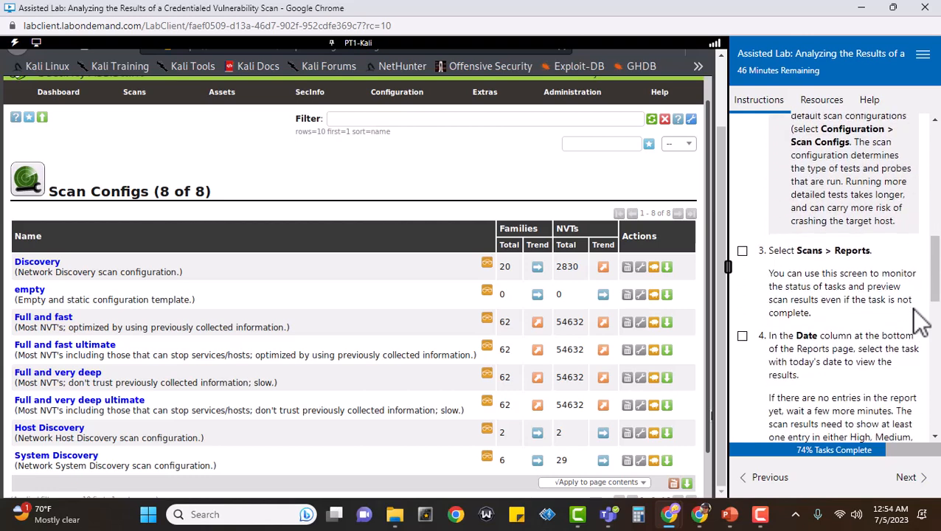
scroll(919, 320, "down", 1)
left_click(742, 186)
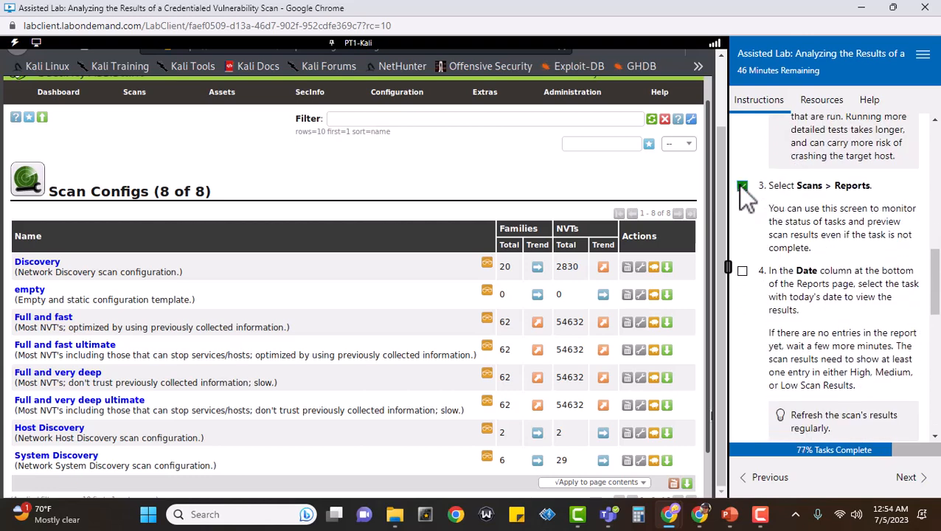
mouse_move(134, 93)
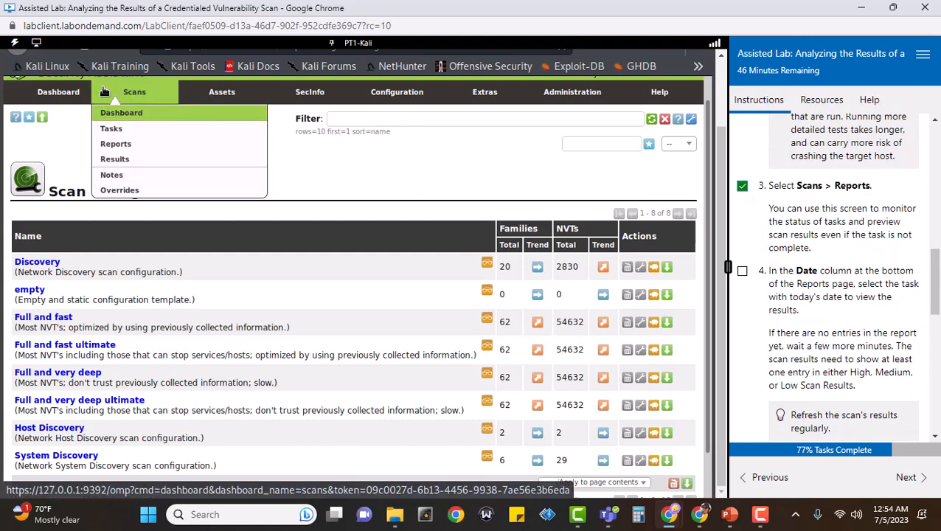
left_click(118, 145)
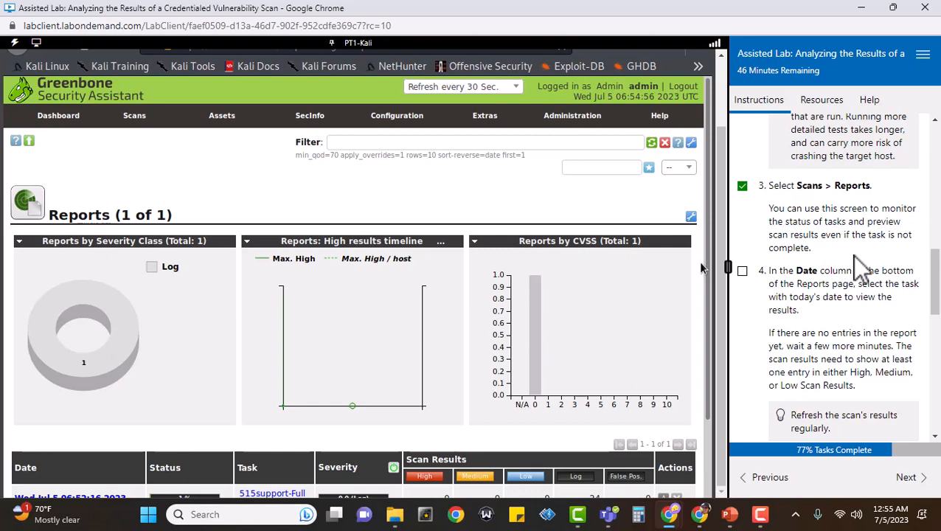
Tick lab step 4 and scroll to the report row showing 24 Log results
scroll(862, 266, "down", 1)
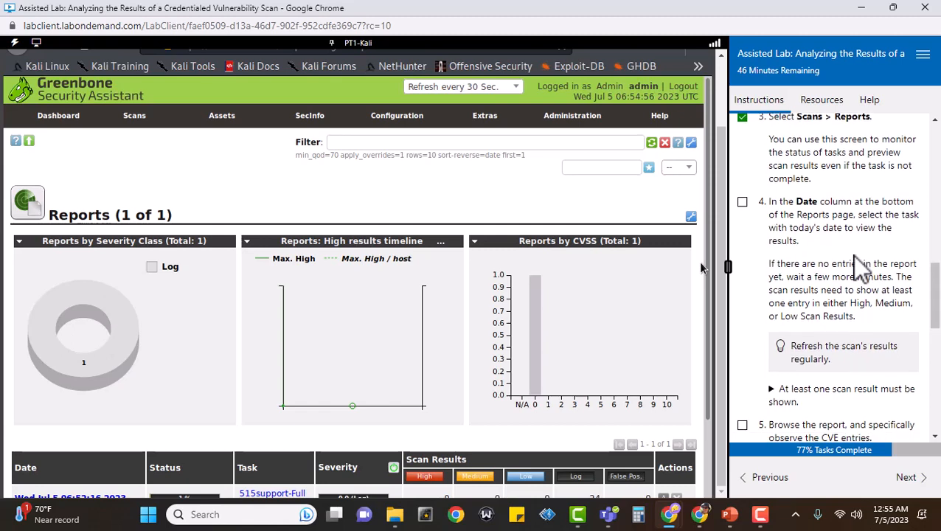
left_click(742, 201)
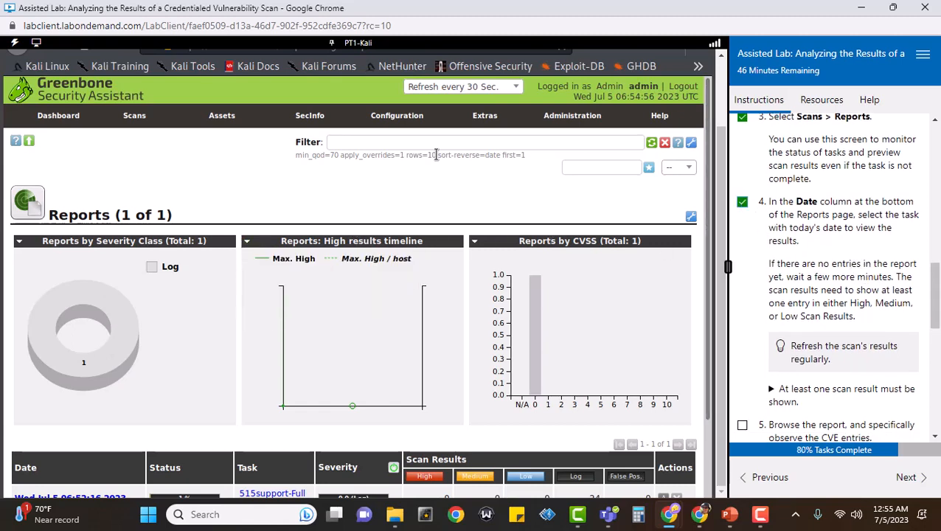
scroll(418, 178, "down", 1)
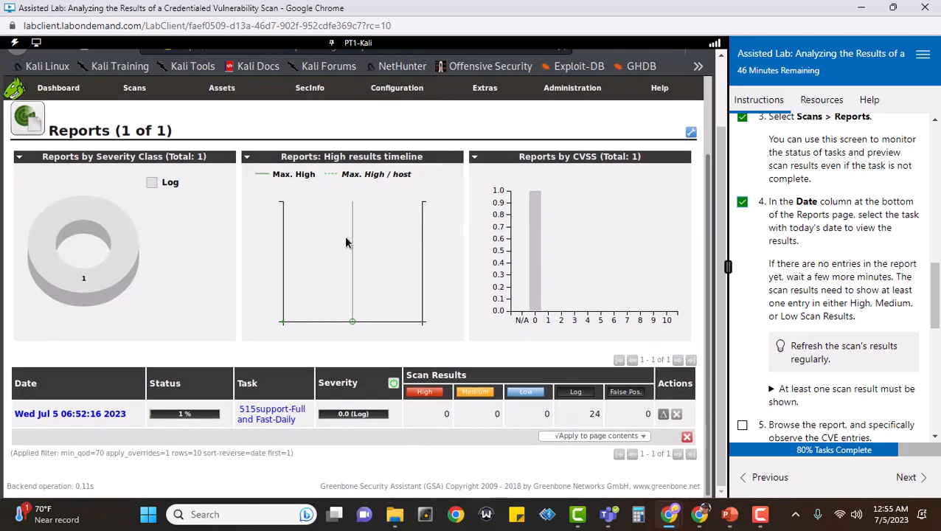
Open the Wed Jul 5 06:52:16 2023 scan report and expand the 'At least one scan result' hint
left_click(82, 416)
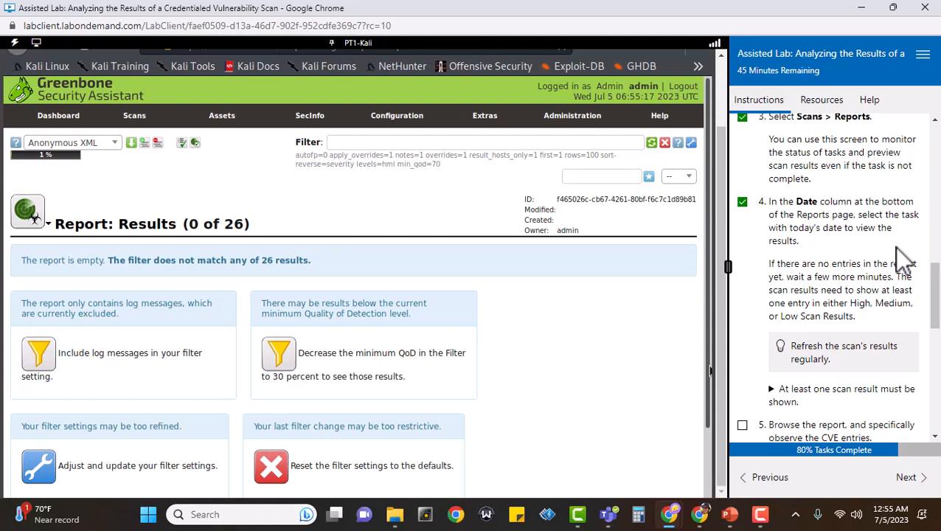
scroll(904, 258, "down", 2)
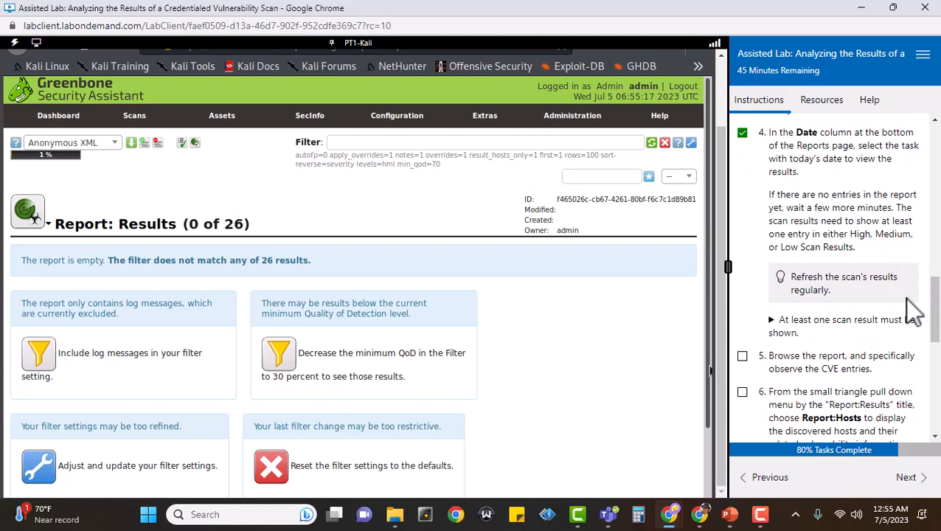
scroll(906, 310, "down", 2)
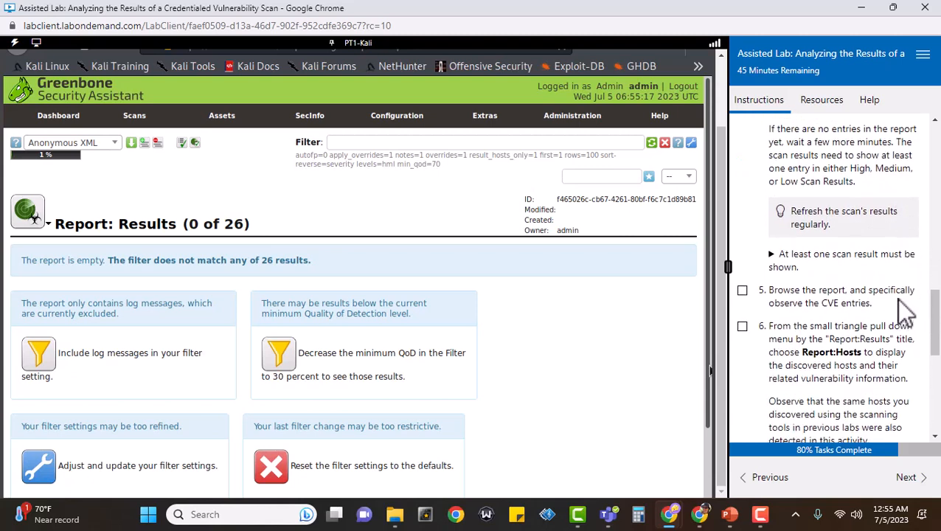
left_click(771, 253)
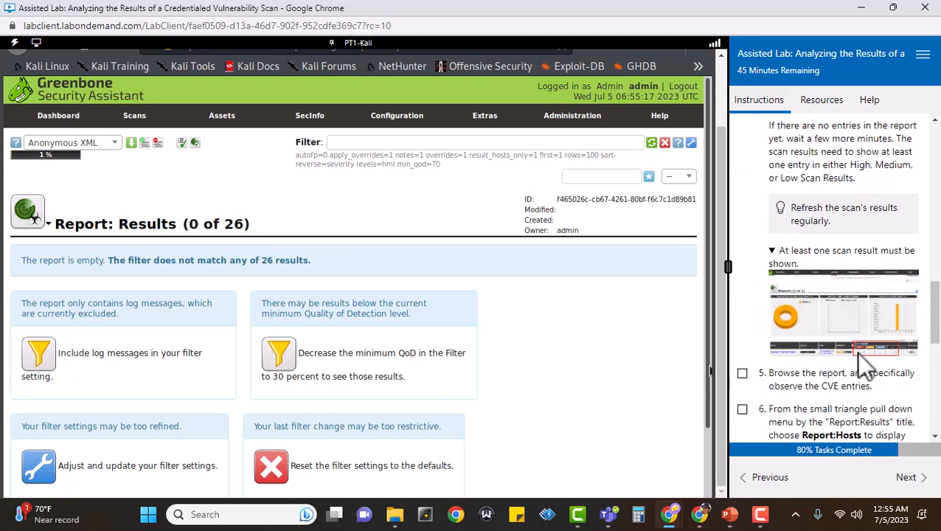
scroll(600, 316, "down", 2)
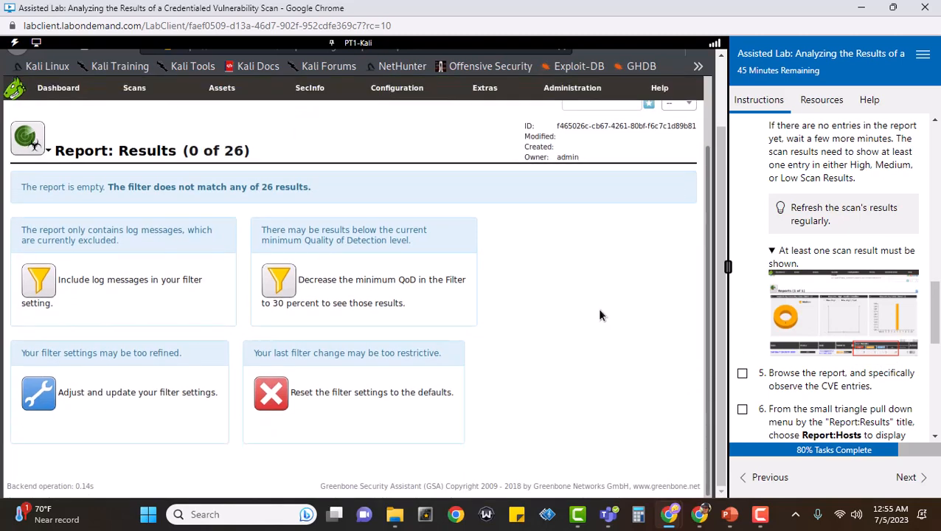
scroll(600, 316, "up", 2)
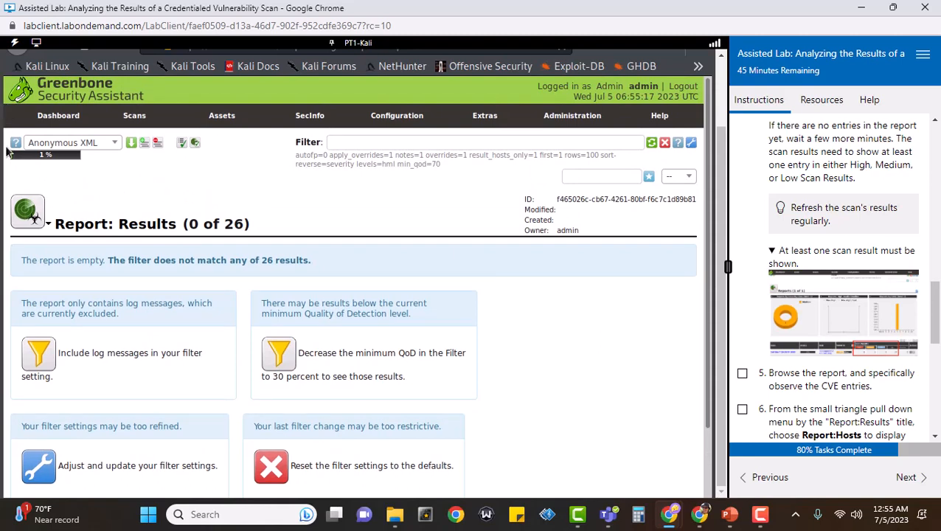
Go via the Dashboard to Scans > Reports and reopen today's report, now 0 of 30 results
left_click(55, 118)
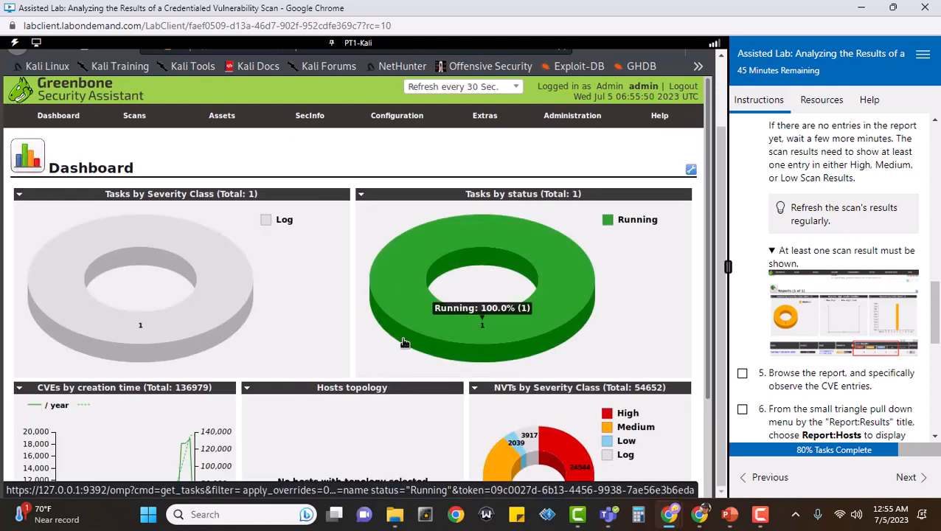
scroll(391, 332, "down", 3)
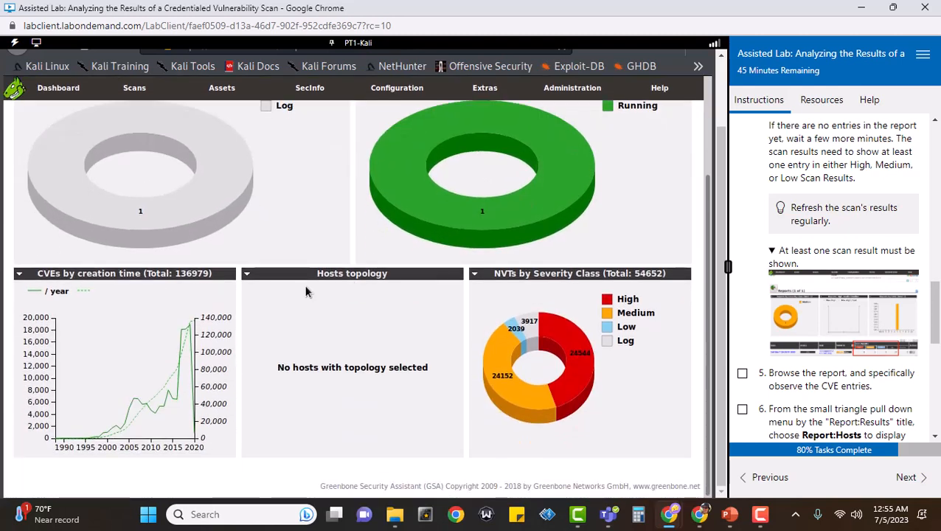
scroll(306, 286, "up", 3)
mouse_move(134, 118)
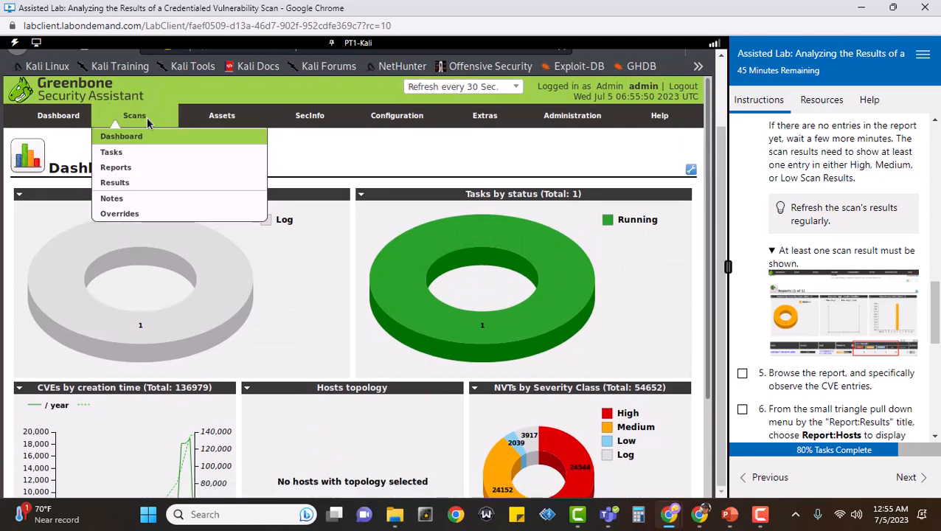
left_click(144, 170)
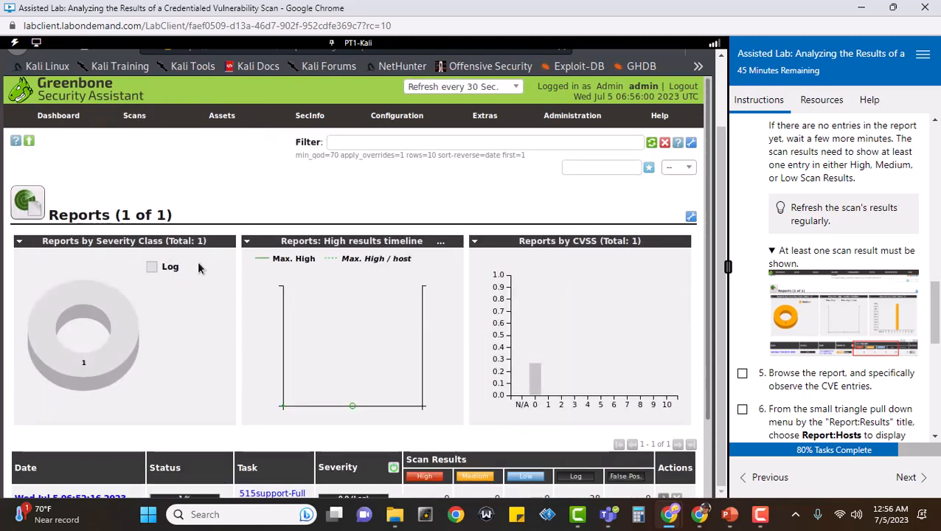
scroll(238, 185, "down", 2)
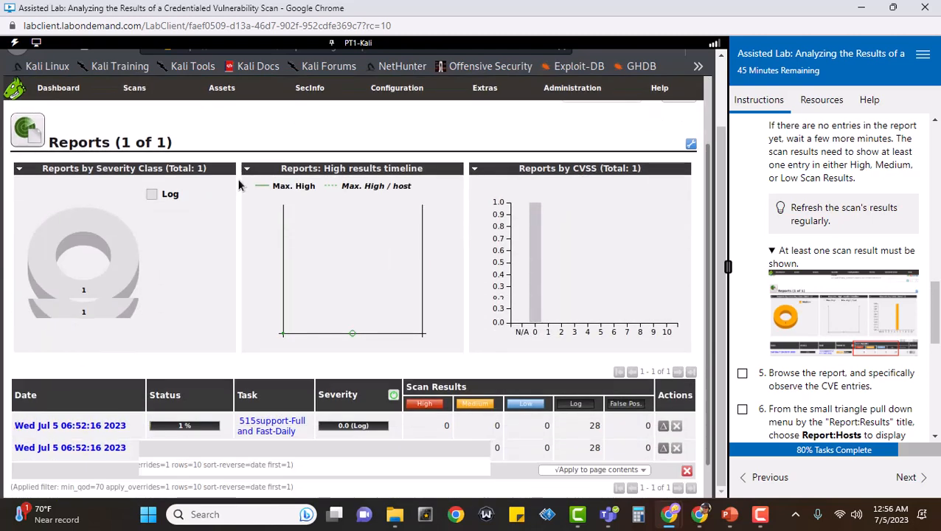
left_click(87, 417)
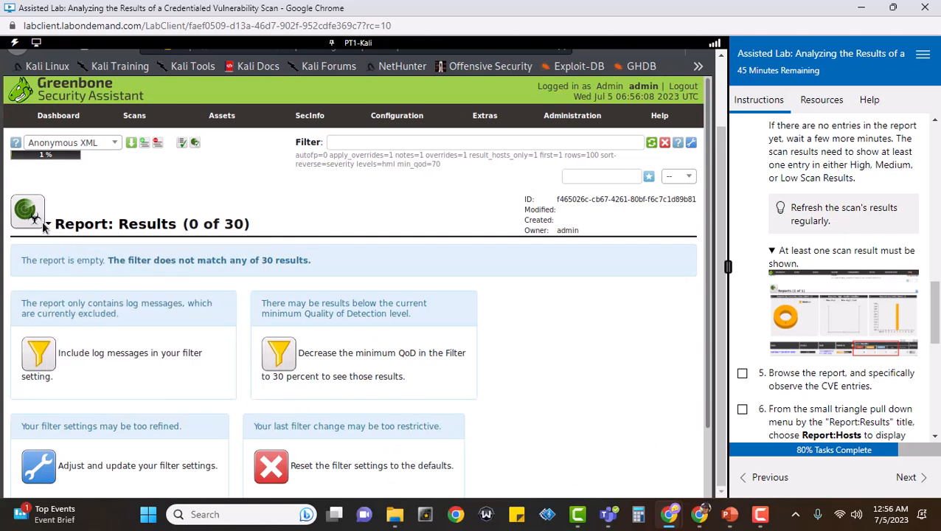
mouse_move(48, 225)
scroll(829, 311, "down", 2)
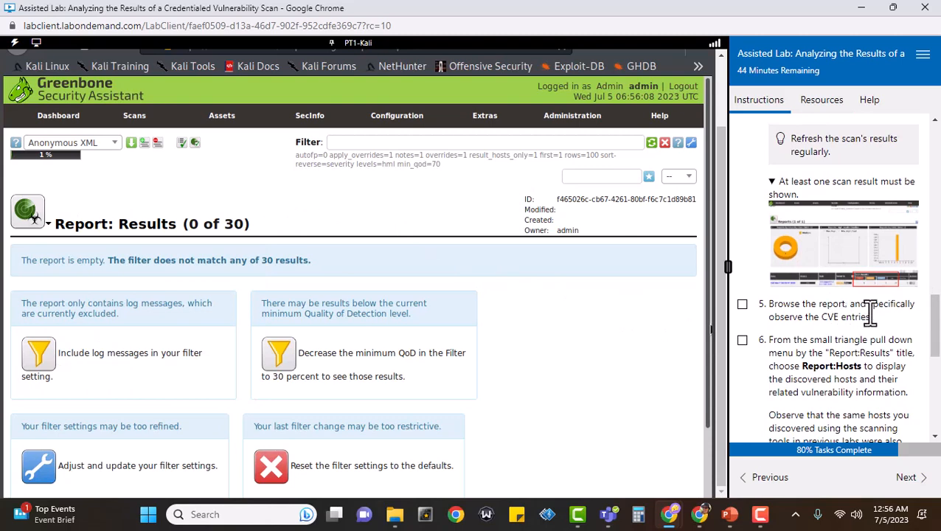
scroll(892, 322, "up", 4)
scroll(897, 322, "down", 2)
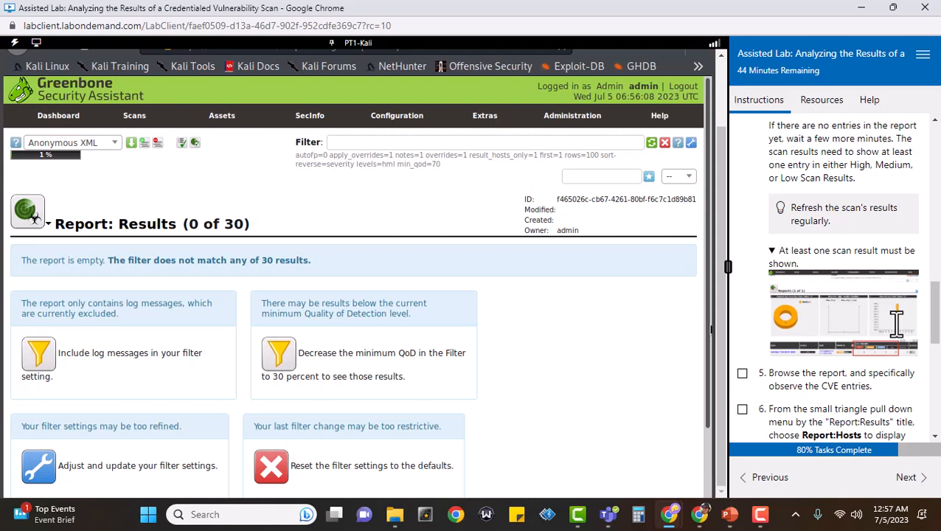
Reopen the 515support-Full and Fast-Daily report from Scans > Reports, showing 3 of 67 results
left_click(66, 120)
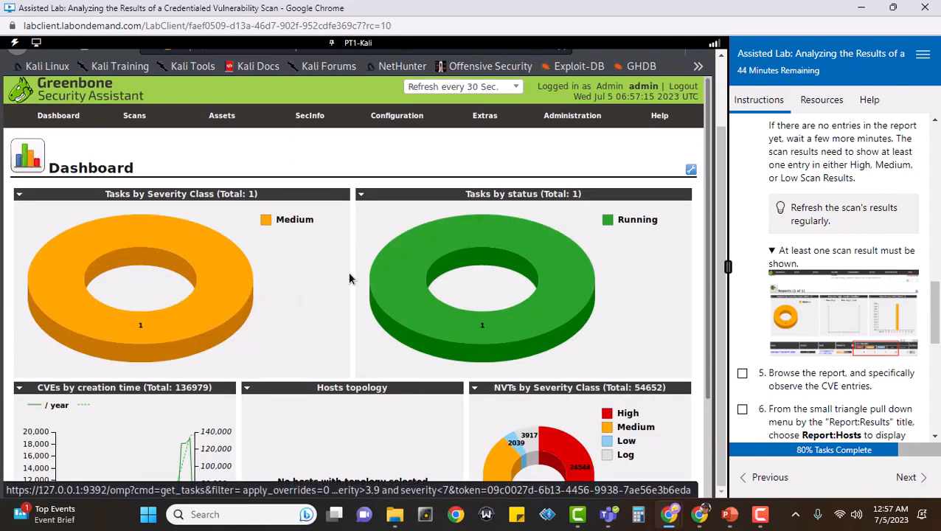
scroll(351, 273, "down", 3)
scroll(350, 272, "up", 3)
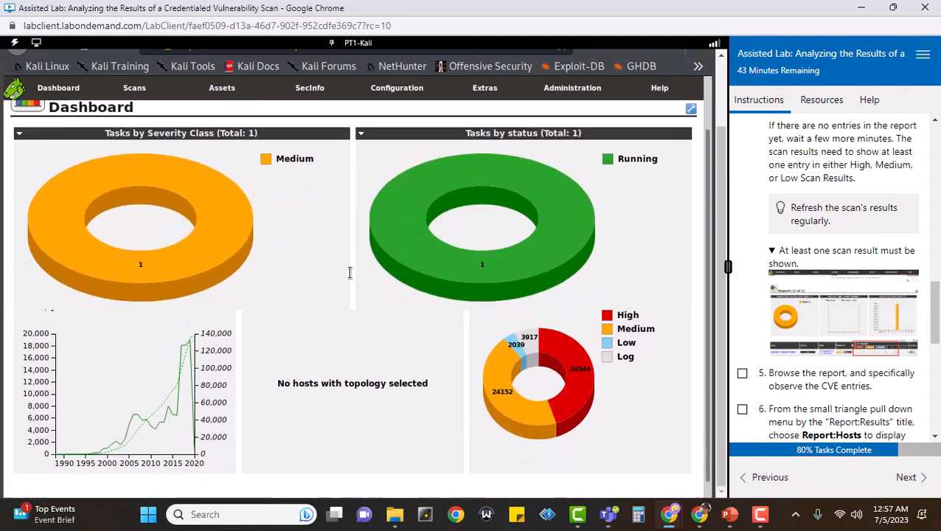
mouse_move(134, 118)
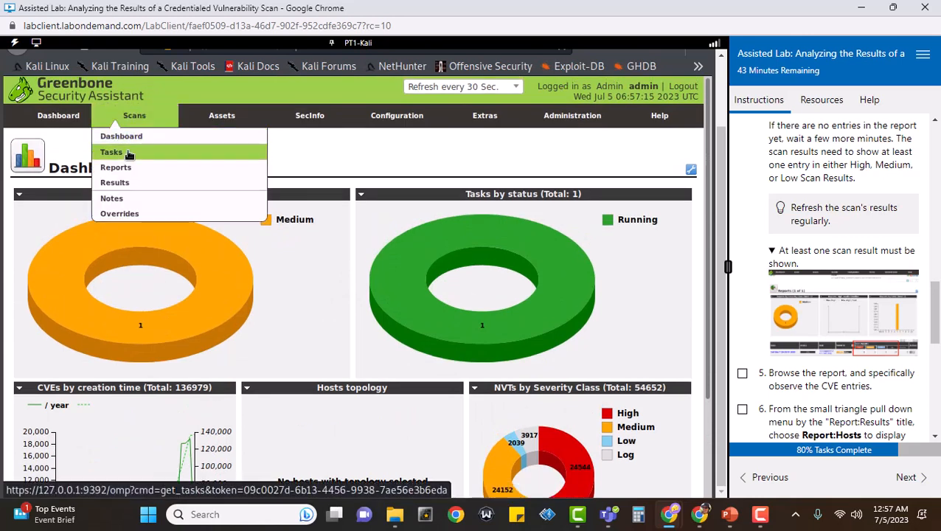
left_click(171, 169)
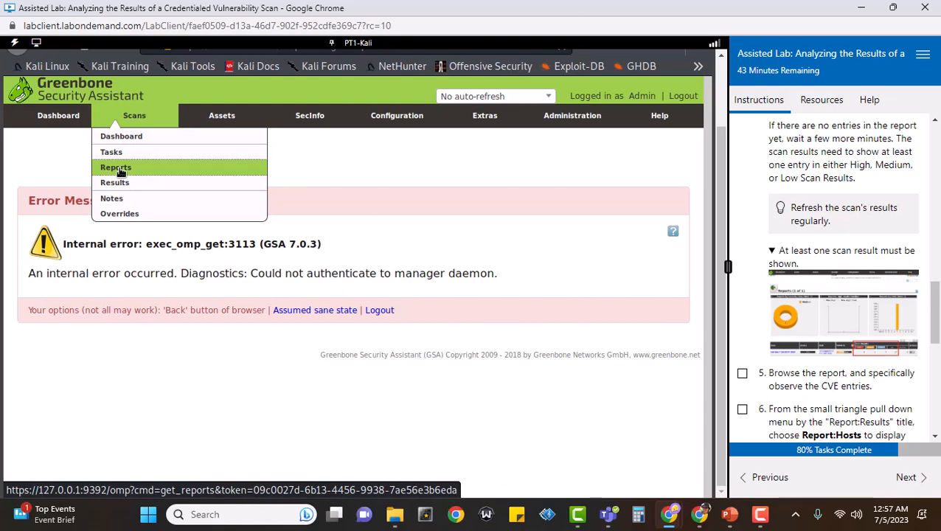
left_click(120, 171)
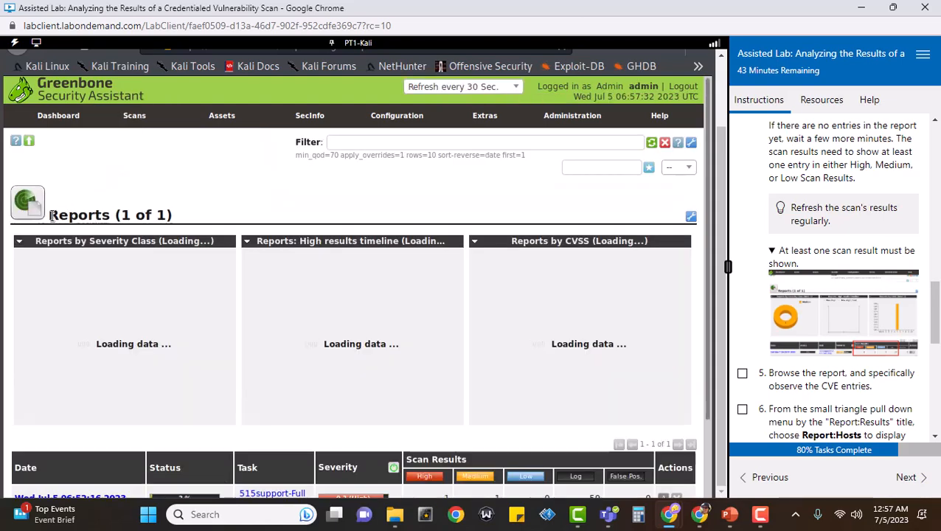
scroll(287, 259, "down", 2)
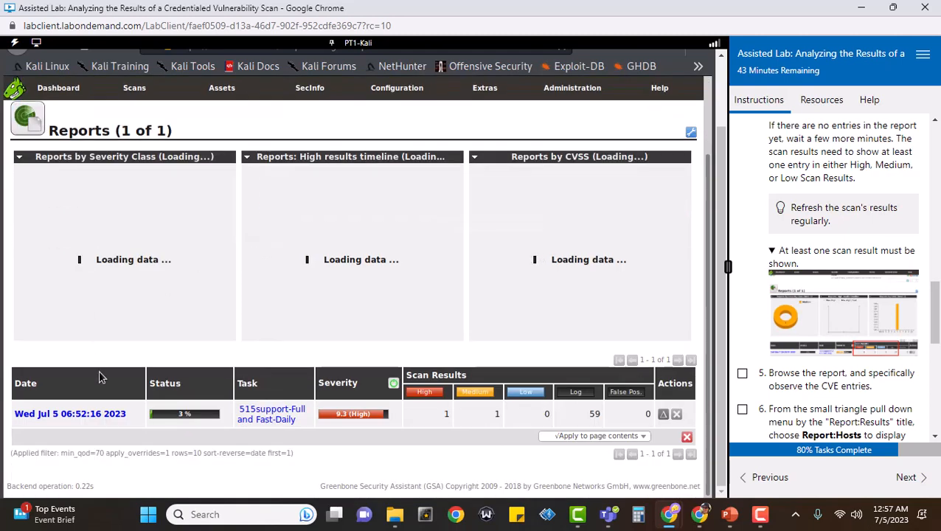
left_click(89, 415)
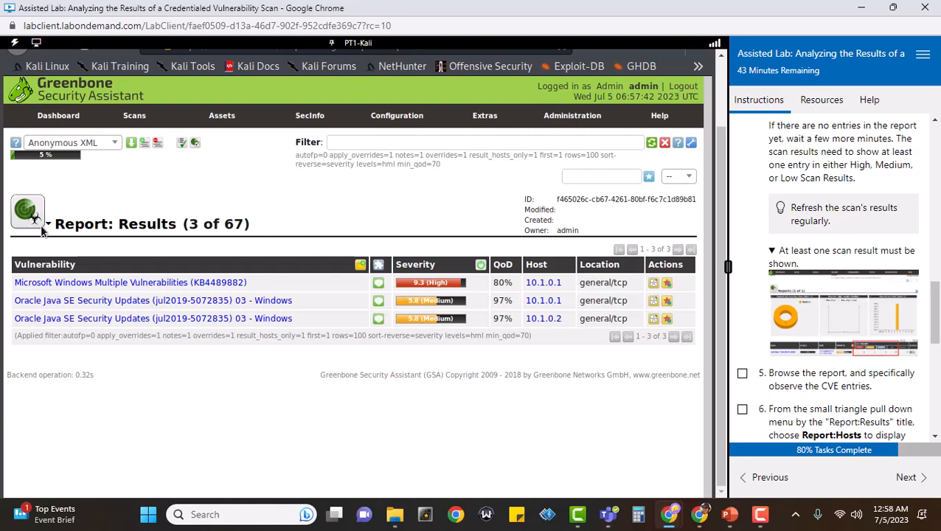
Bring up the report view options beside the Report: Results title
mouse_move(52, 229)
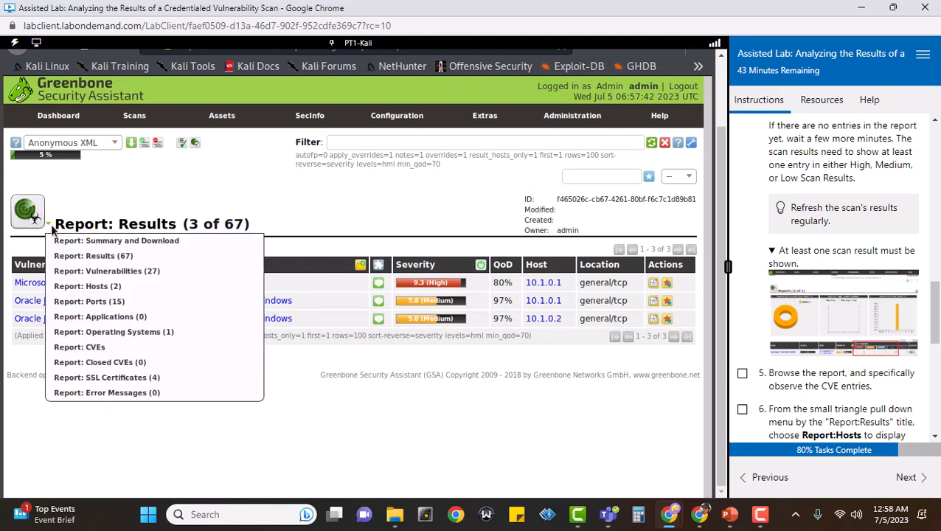
Try the Report: CVEs view, then leave the authentication error page for the Dashboard
left_click(82, 351)
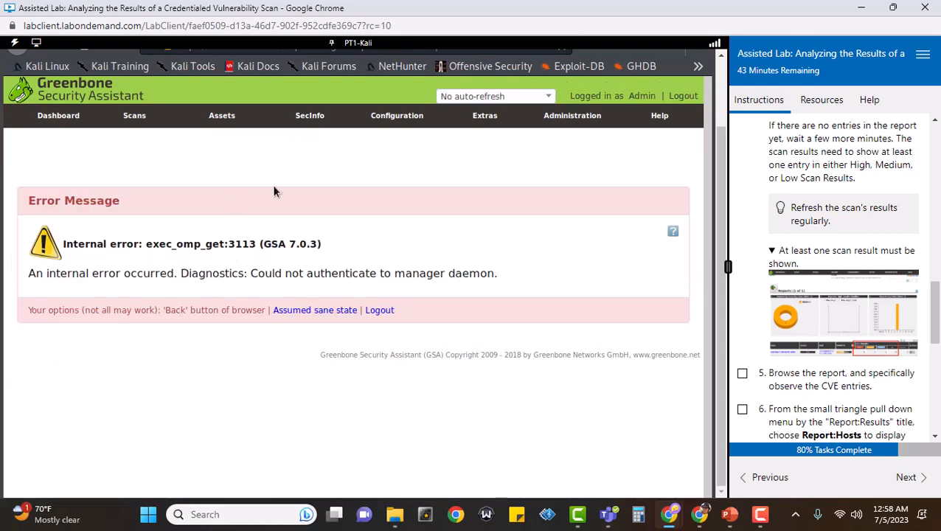
mouse_move(118, 118)
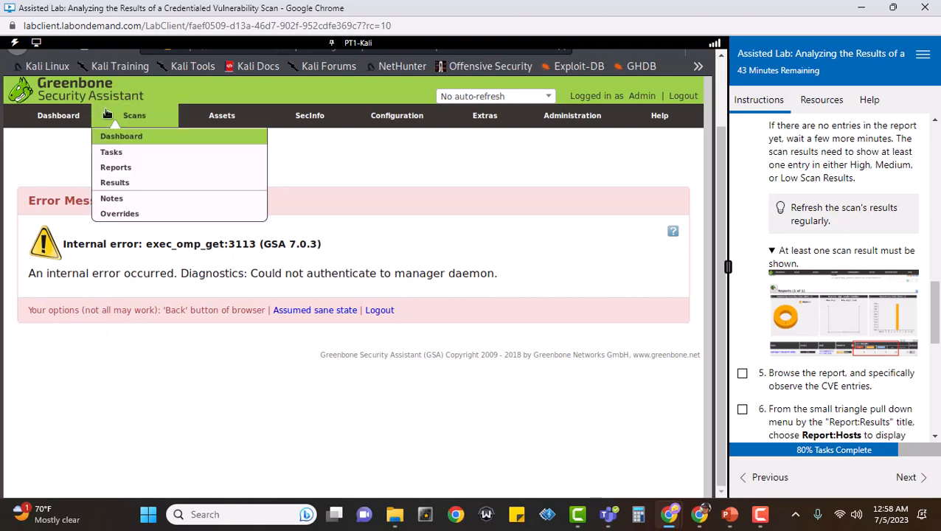
left_click(117, 169)
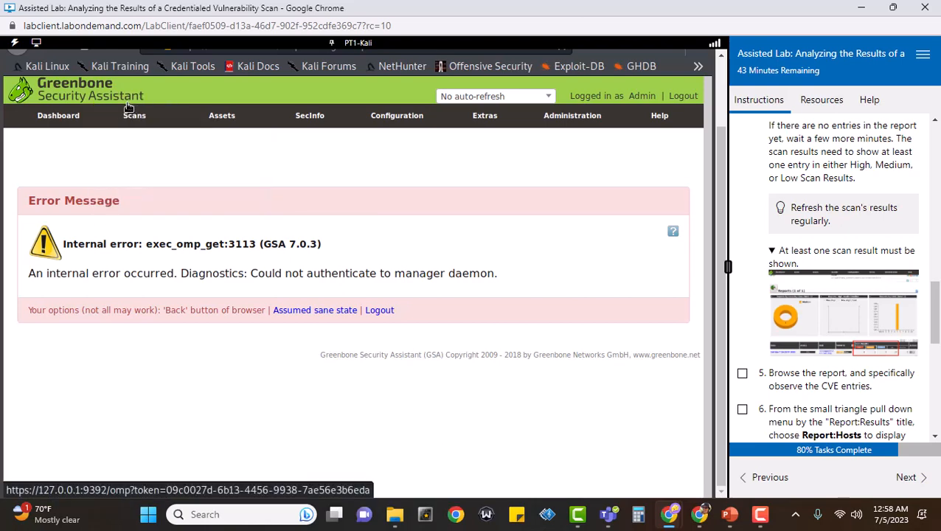
mouse_move(129, 115)
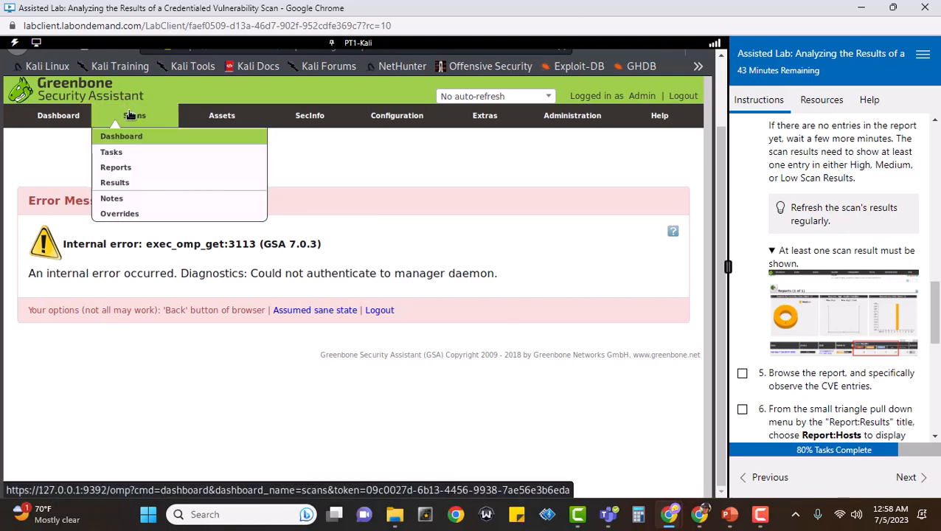
left_click(118, 170)
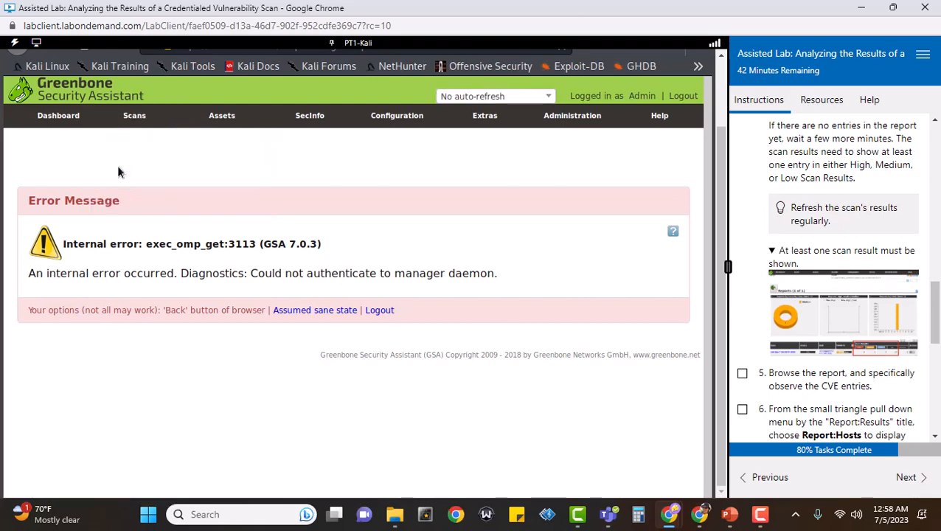
left_click(52, 119)
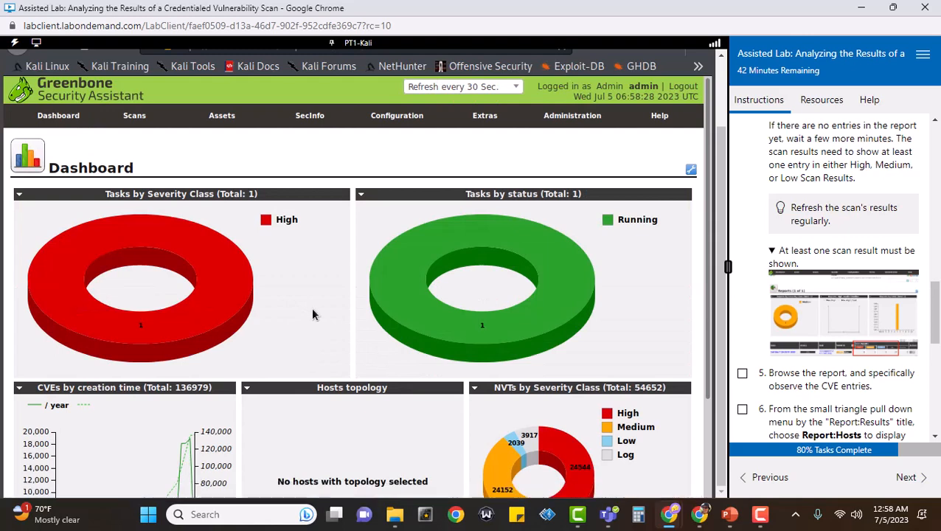
Reopen the 515support scan report from Scans > Reports and check off lab step 5
scroll(311, 307, "down", 3)
scroll(310, 314, "up", 3)
mouse_move(137, 116)
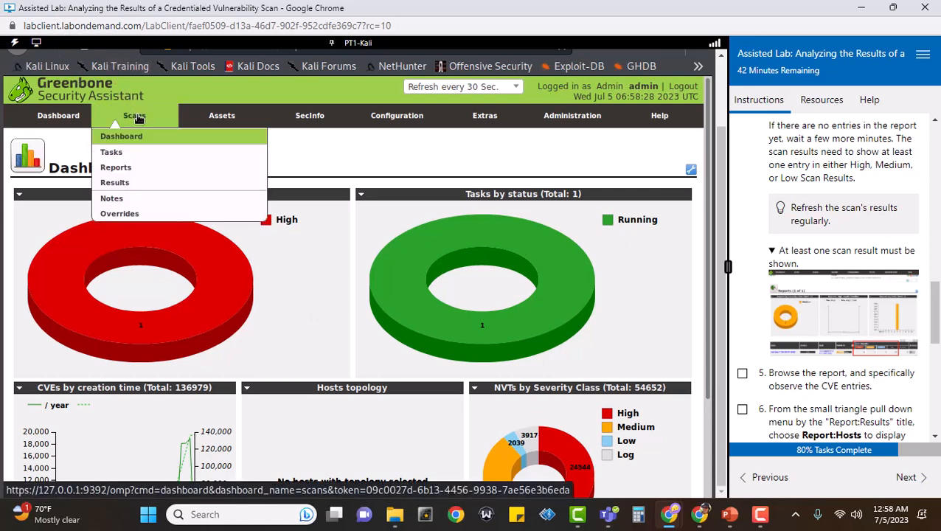
left_click(120, 169)
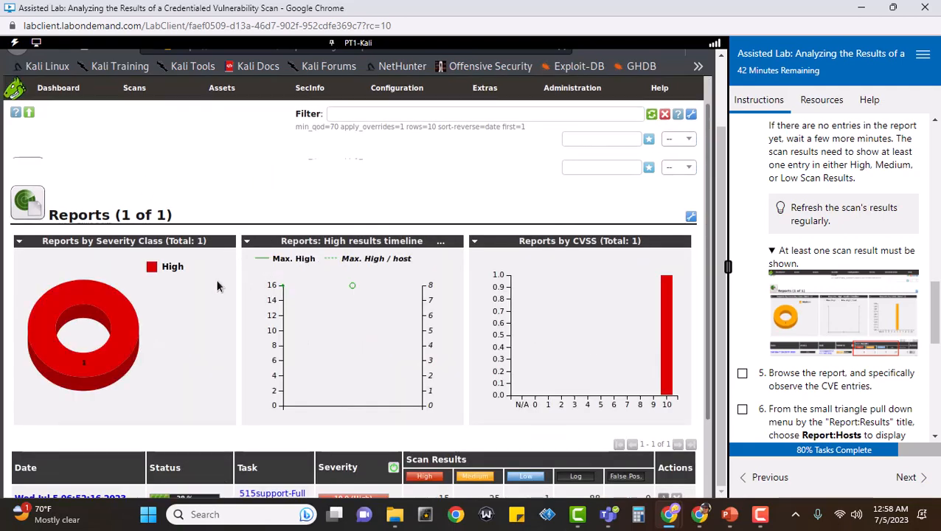
scroll(215, 279, "down", 2)
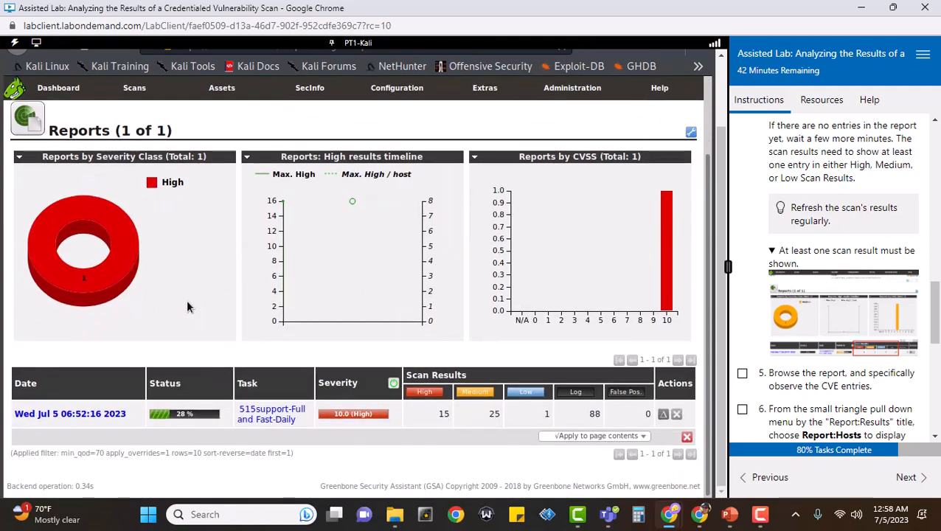
left_click(93, 416)
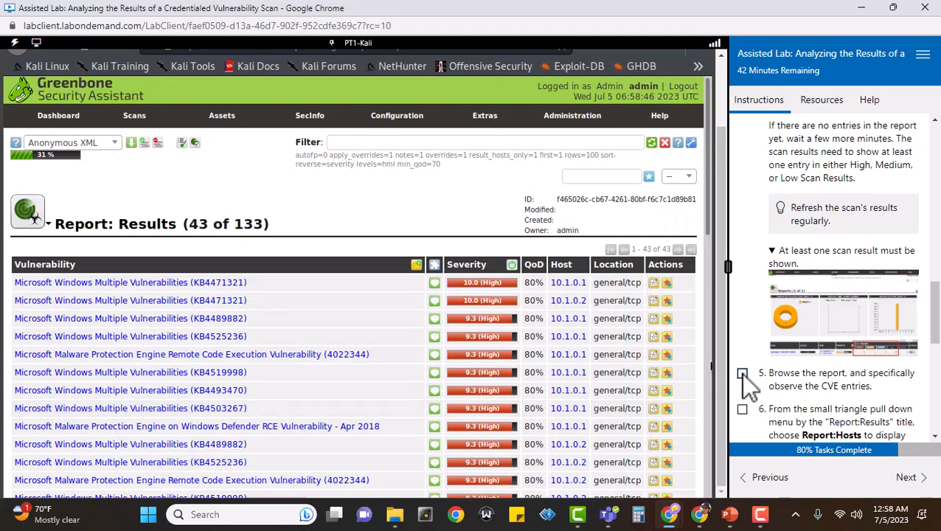
left_click(742, 373)
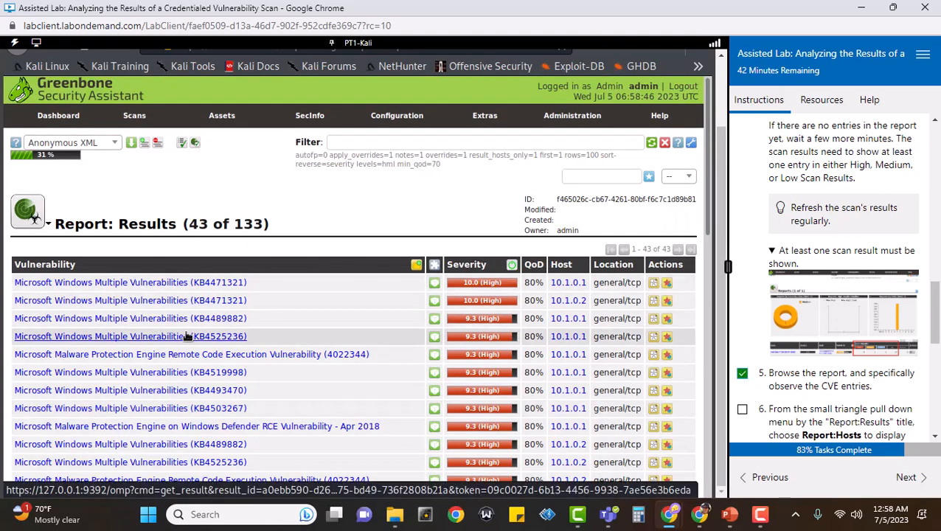
Switch the report to Report: CVEs, listing 27 CVEs, and check off lab step 6
scroll(184, 328, "down", 5)
scroll(168, 317, "up", 5)
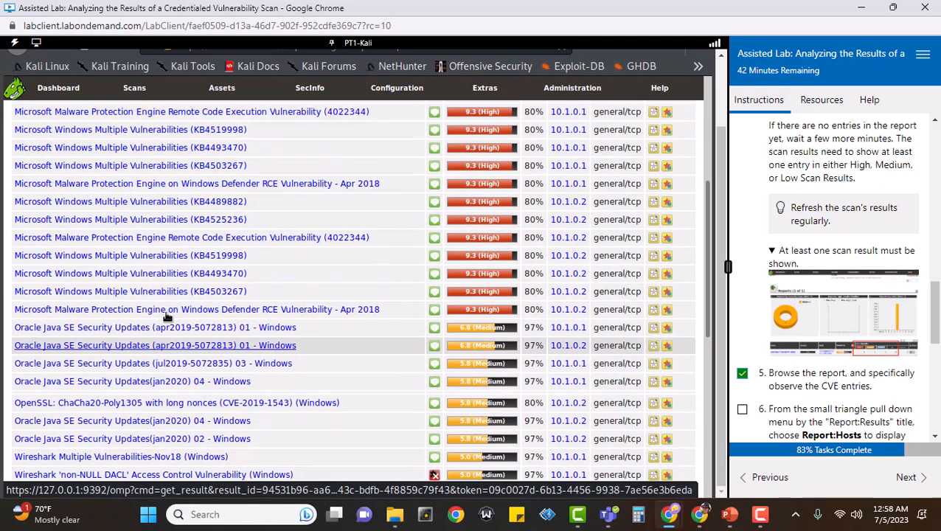
mouse_move(48, 223)
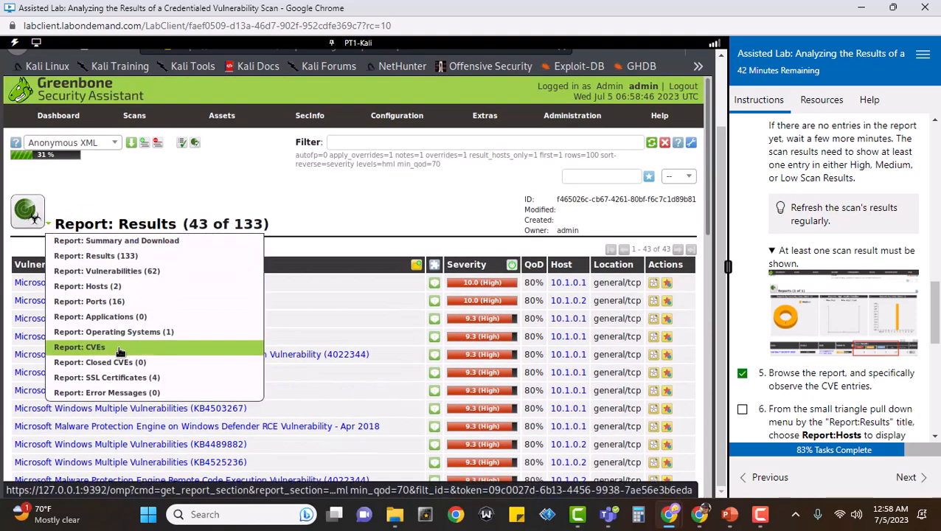
left_click(120, 349)
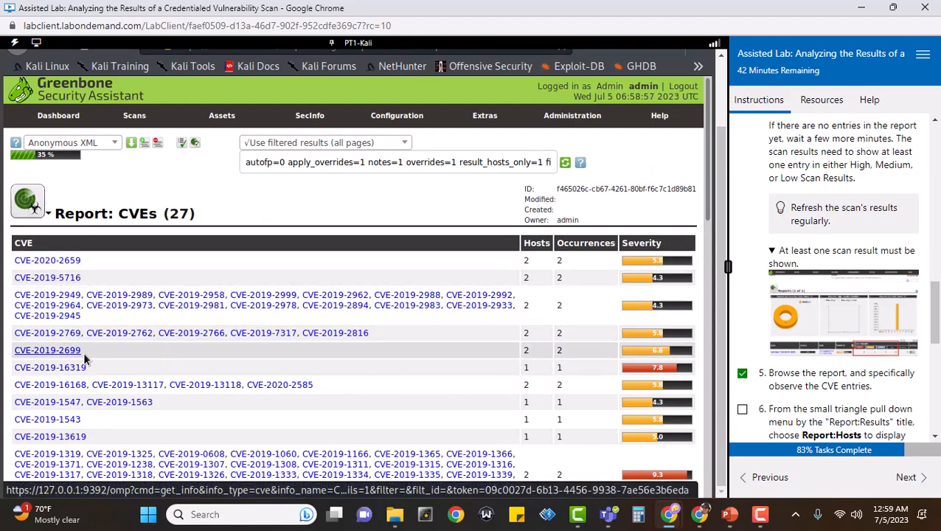
scroll(84, 352, "down", 10)
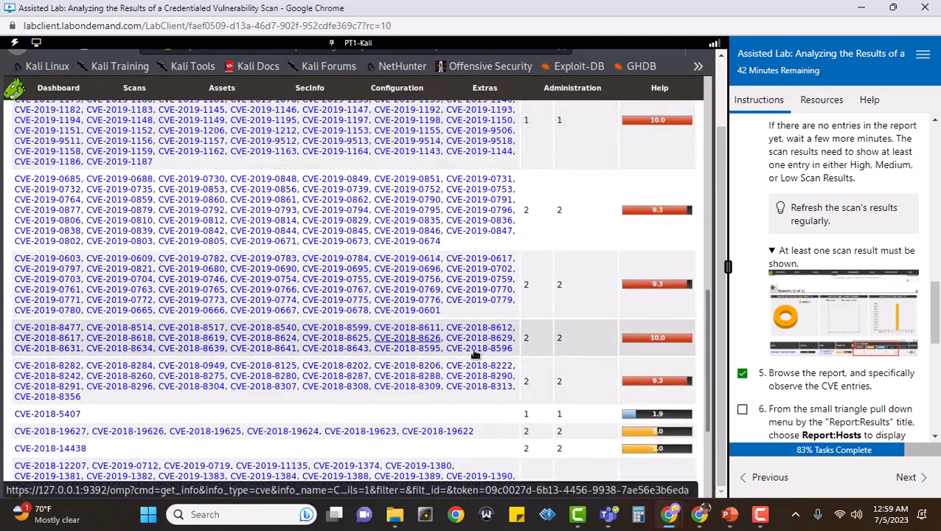
left_click(743, 408)
scroll(901, 338, "down", 3)
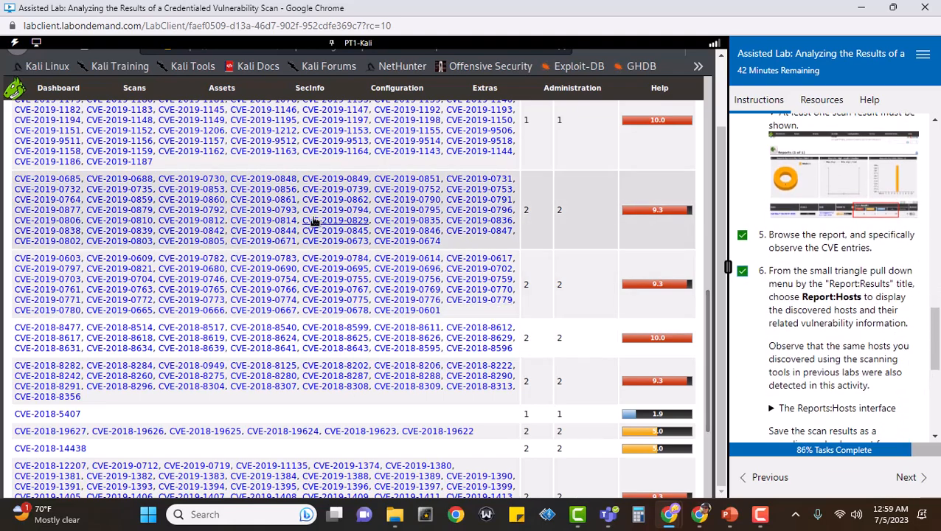
scroll(315, 220, "up", 3)
scroll(315, 220, "up", 4)
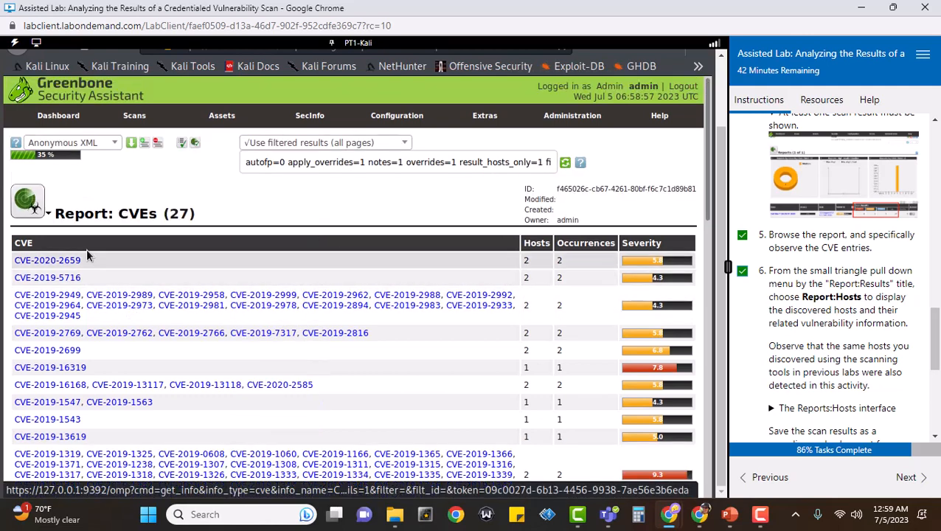
mouse_move(49, 214)
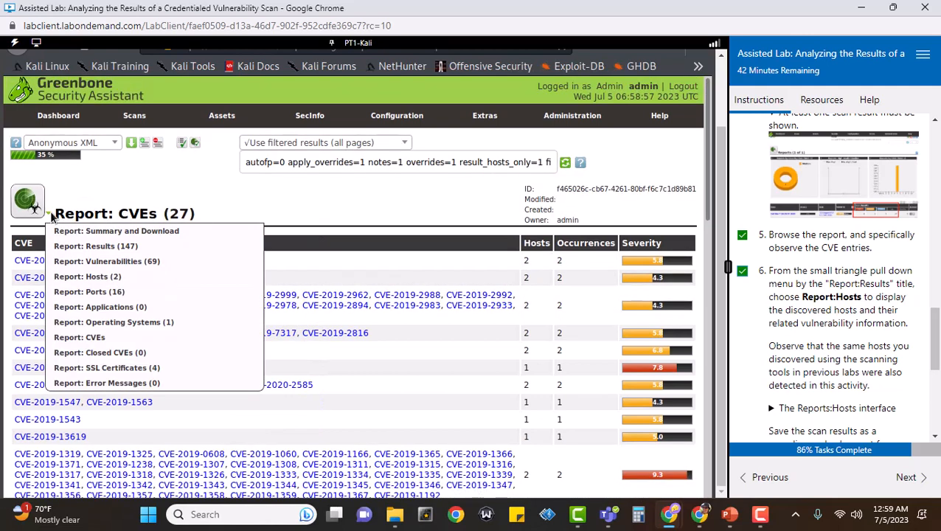
After the Report: Hosts error, reopen the 515support report from Scans > Reports (73 of 180 results)
left_click(65, 278)
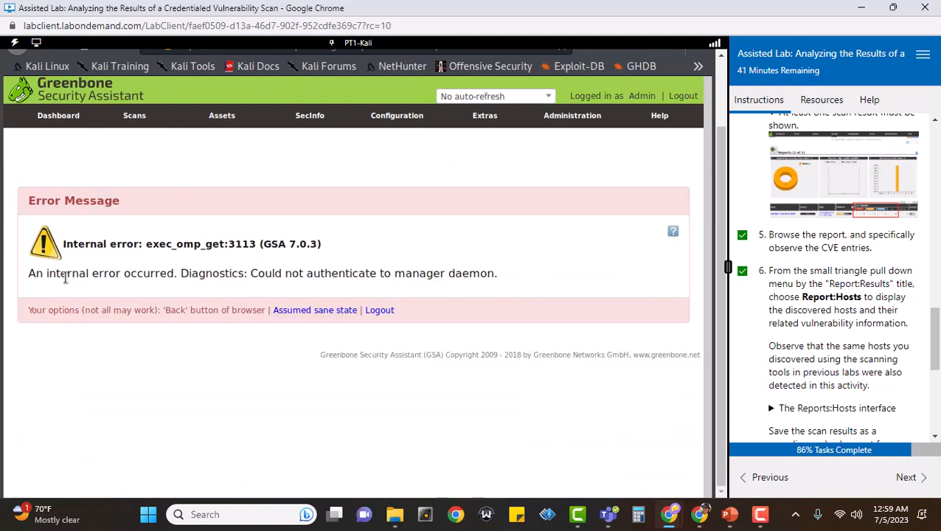
mouse_move(139, 121)
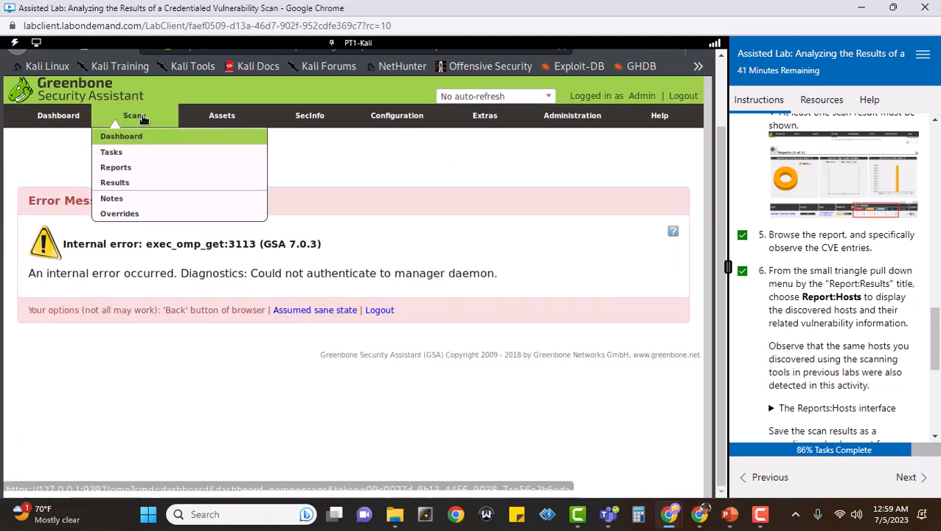
left_click(124, 177)
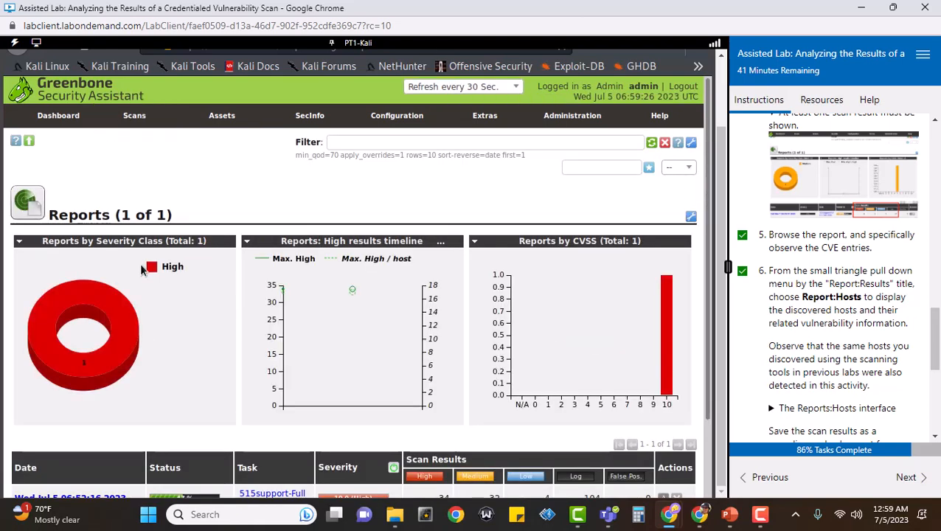
scroll(139, 263, "down", 2)
left_click(106, 415)
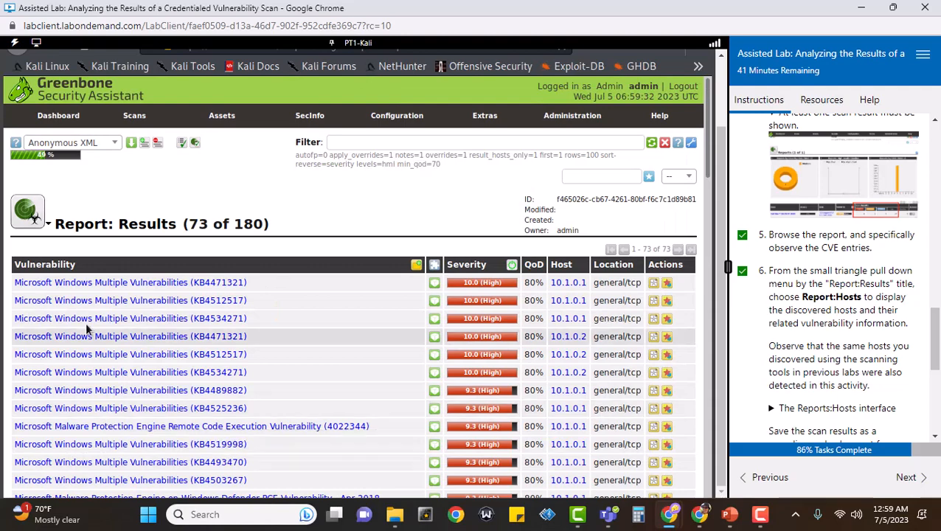
mouse_move(52, 231)
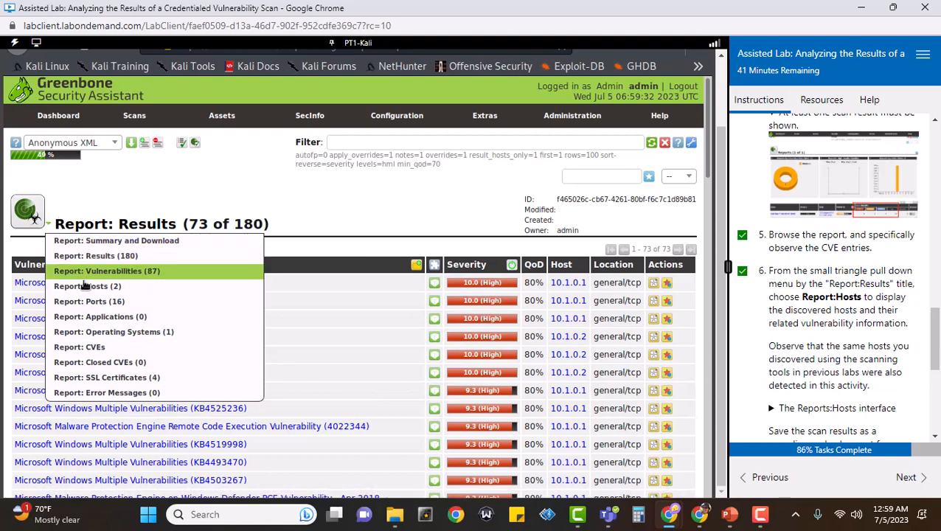
Switch to Report: Hosts (10.1.0.1 with 36, 10.1.0.2 with 43) and expand the Reports:Hosts example
left_click(89, 293)
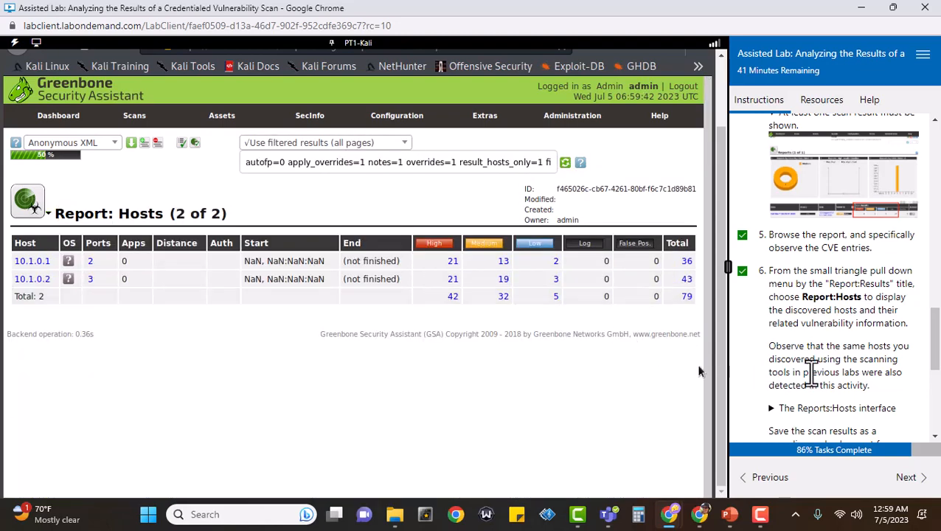
scroll(804, 360, "down", 1)
left_click(768, 339)
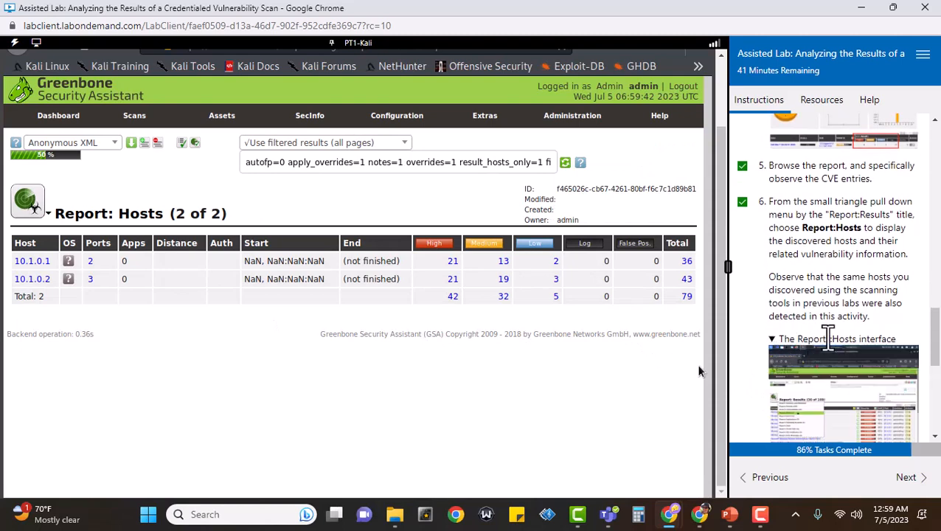
scroll(829, 323, "down", 3)
scroll(833, 338, "down", 1)
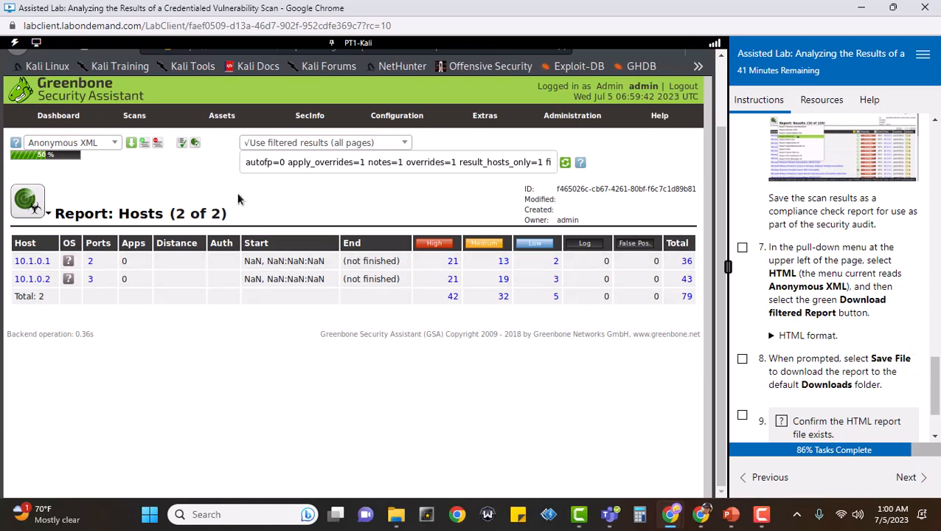
Download the filtered Hosts report in HTML format and save the file
left_click(115, 143)
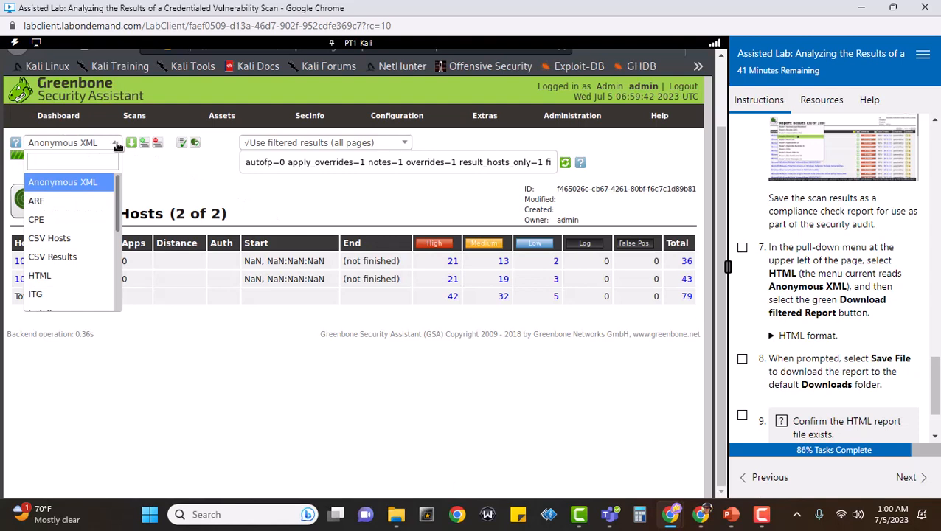
left_click(58, 279)
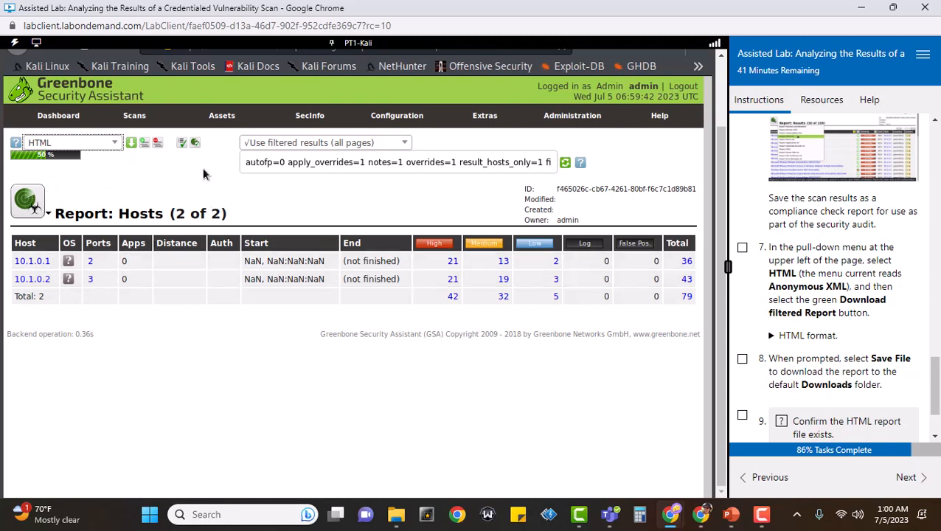
left_click(132, 144)
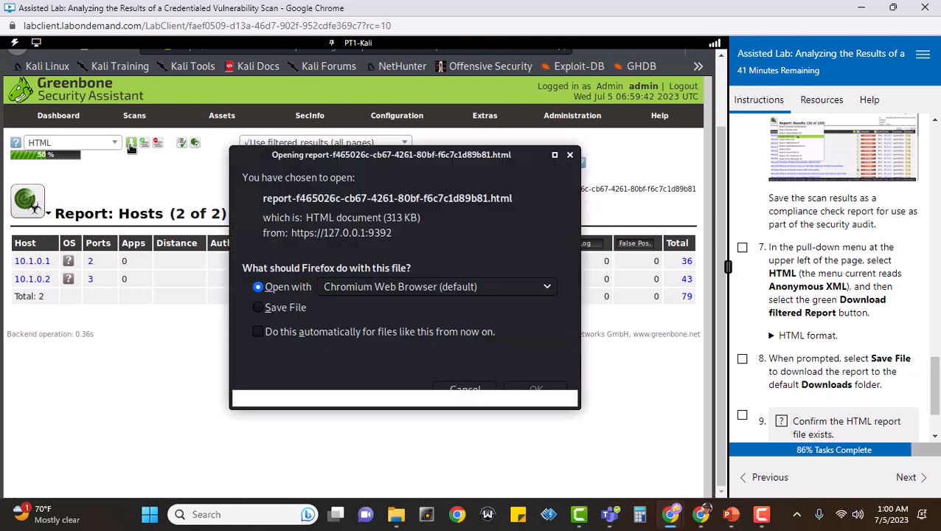
left_click(295, 309)
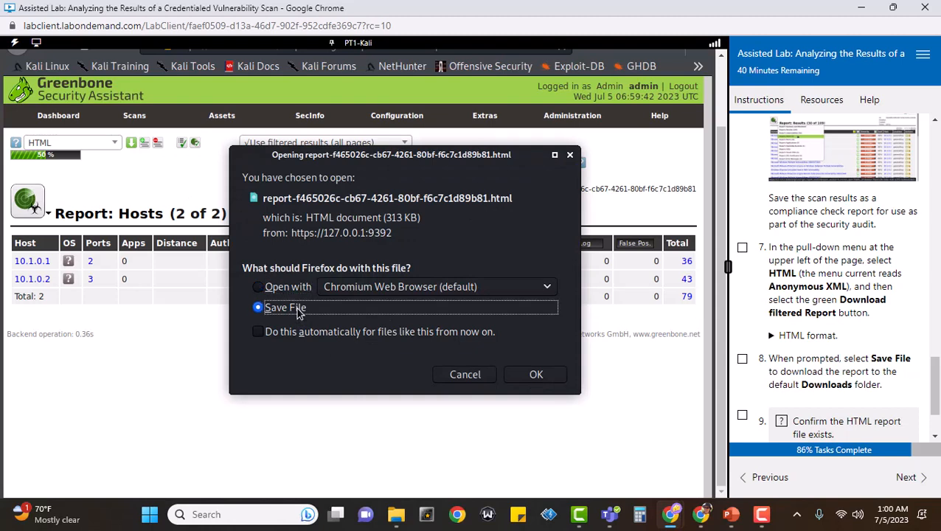
left_click(536, 375)
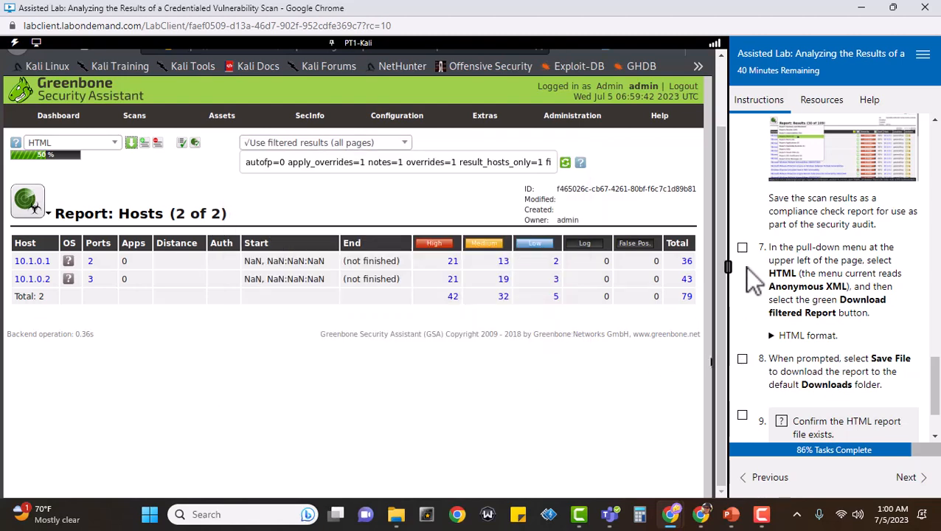
Check off lab steps 7 and 8
left_click(742, 248)
left_click(742, 359)
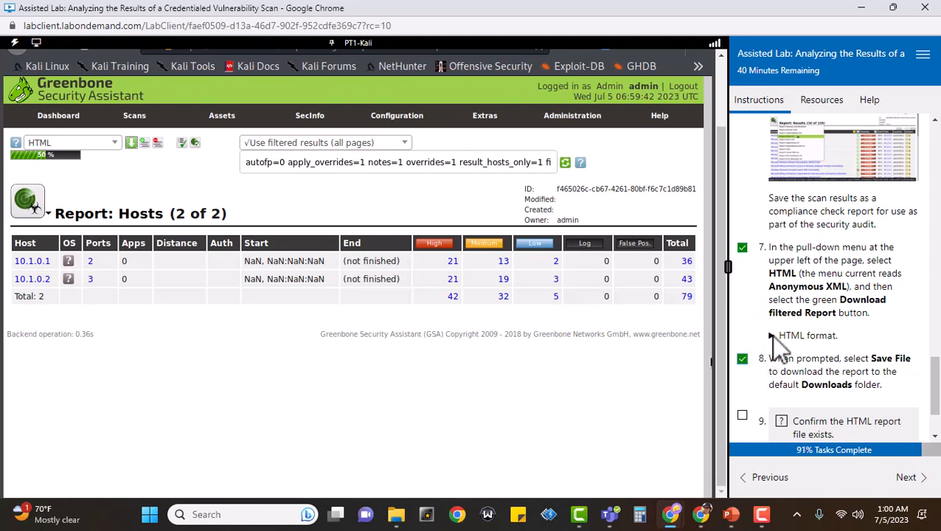
scroll(771, 335, "down", 2)
Check off lab step 9, score it, and move on to the comprehensive questions
left_click(742, 327)
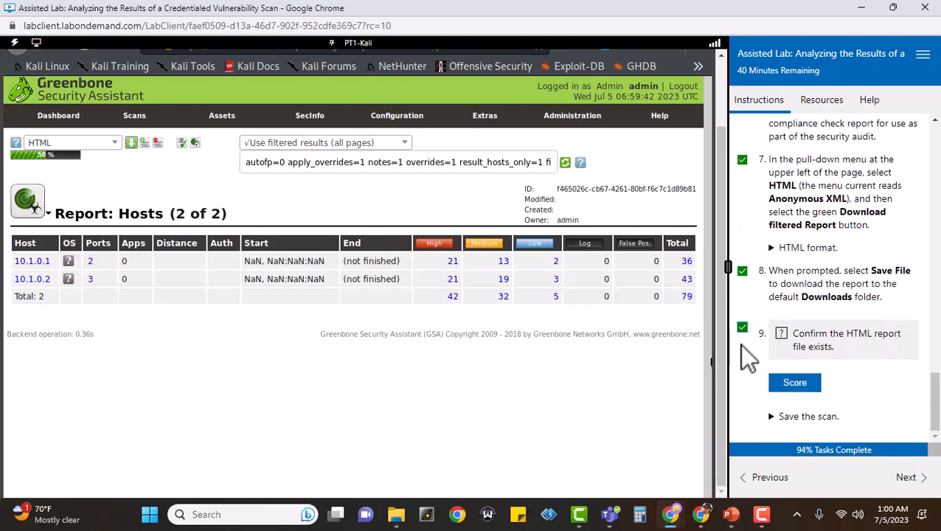
left_click(796, 388)
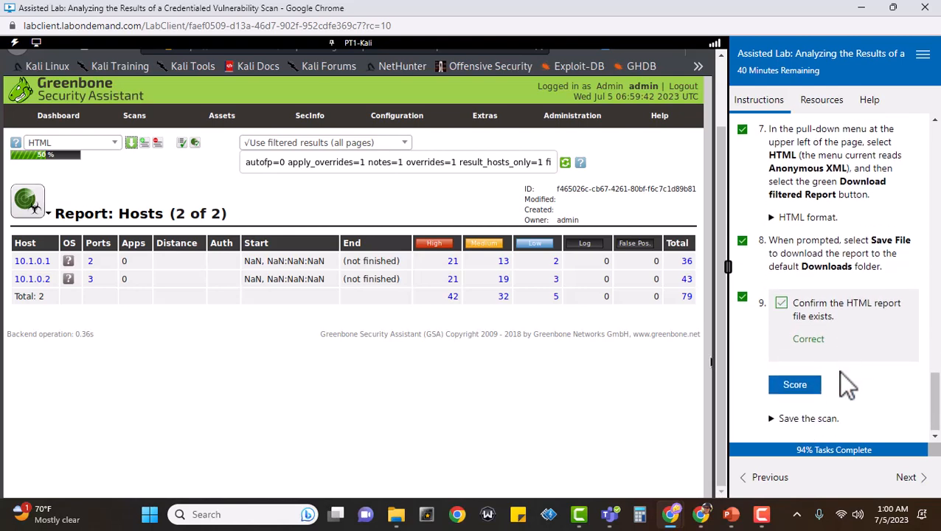
left_click(916, 478)
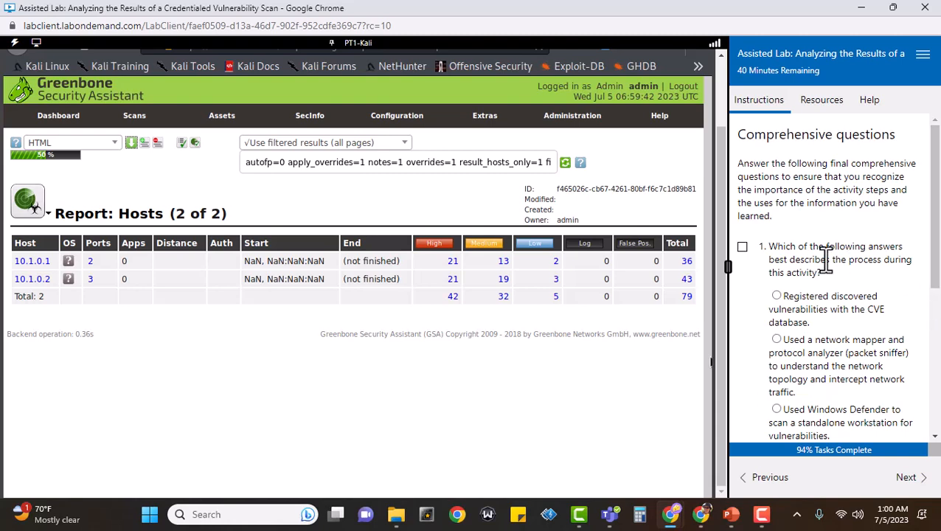
Answer question 1 with 'Created and scheduled a credentialed vulnerability scan task…' and score it
left_click(743, 247)
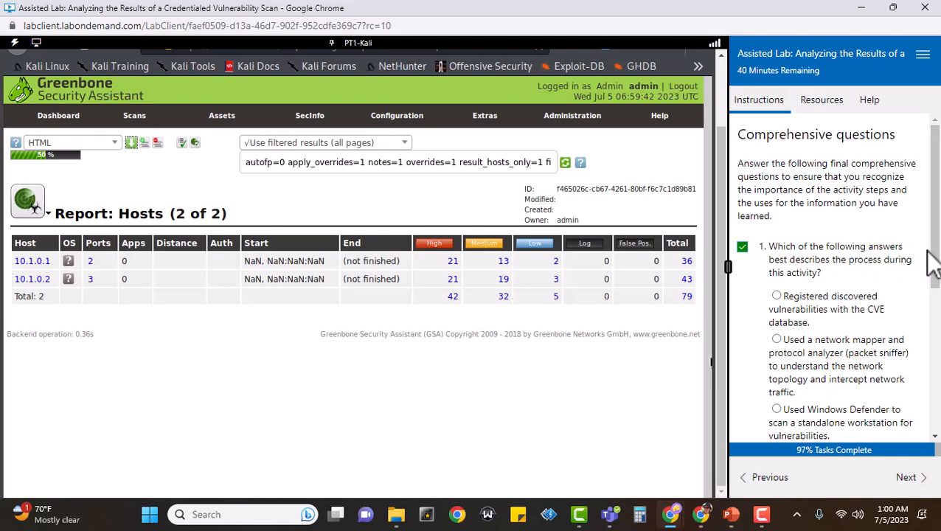
left_click_drag(936, 279, 936, 332)
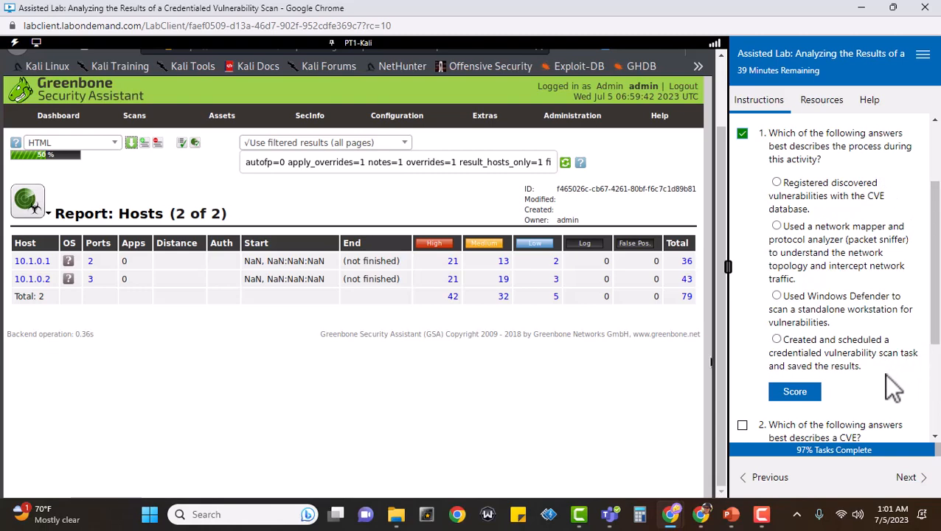
left_click(776, 339)
left_click(803, 394)
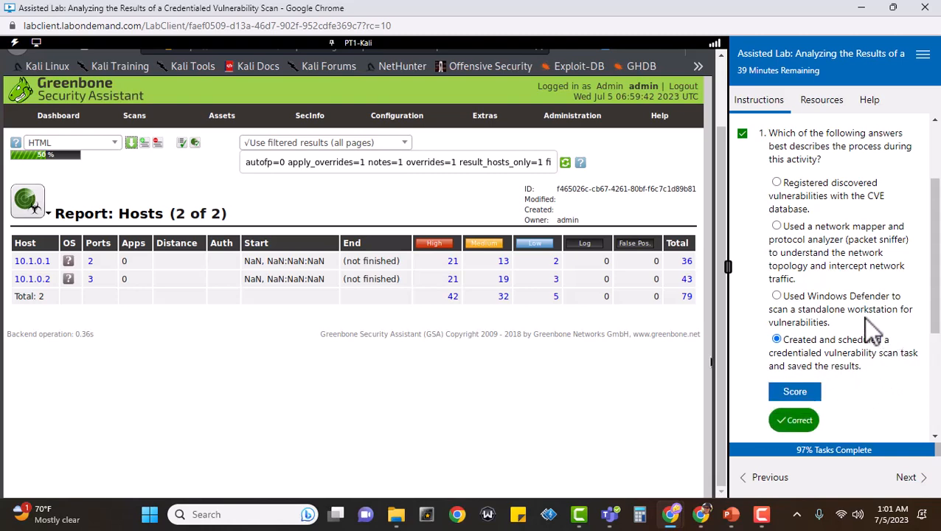
scroll(863, 317, "down", 3)
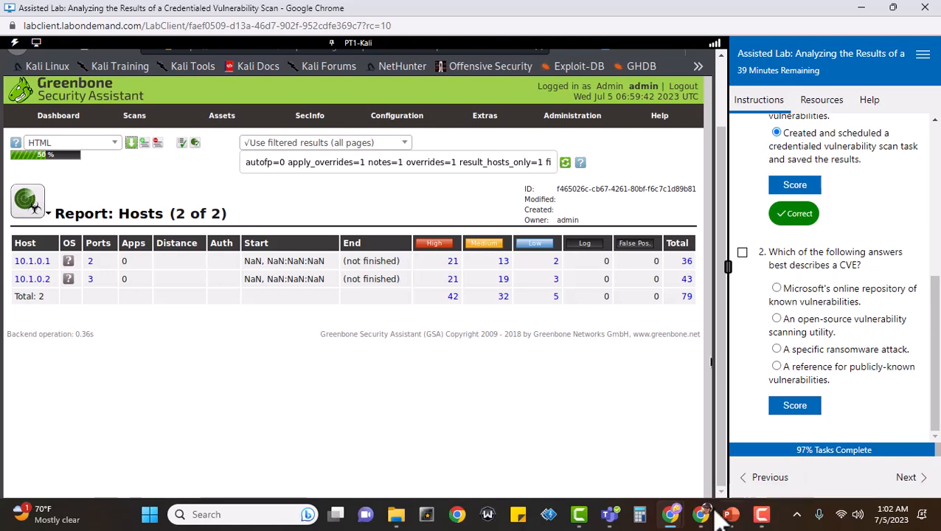
Google 'what is a cve' in a new tab of the other Chrome window, then return to the lab
mouse_move(675, 519)
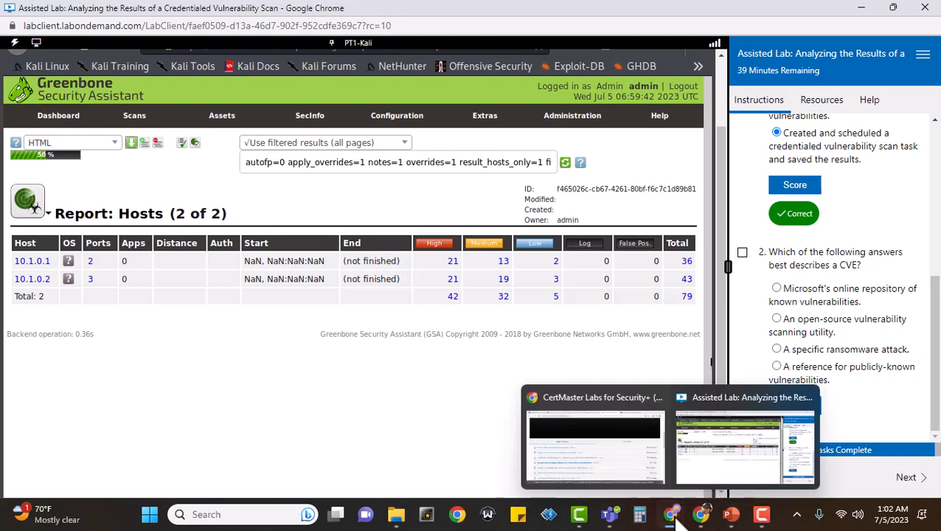
left_click(616, 445)
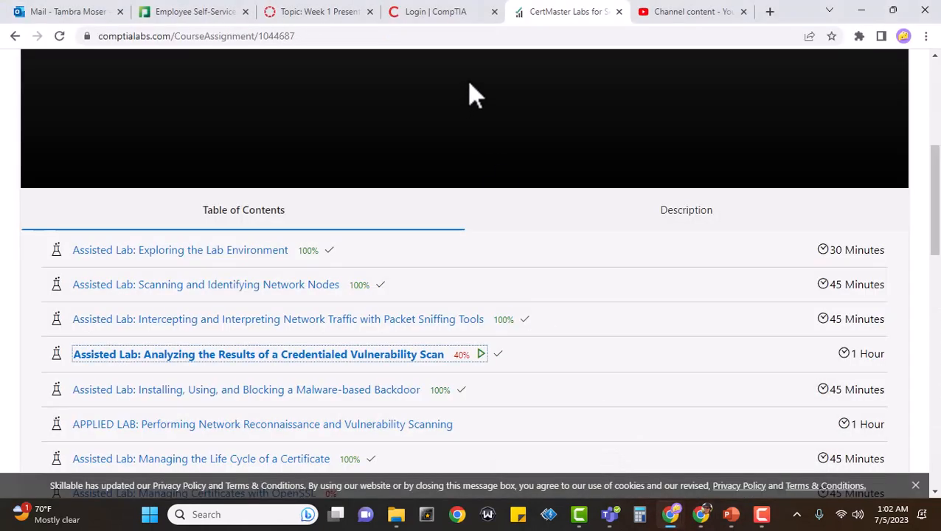
left_click(772, 12)
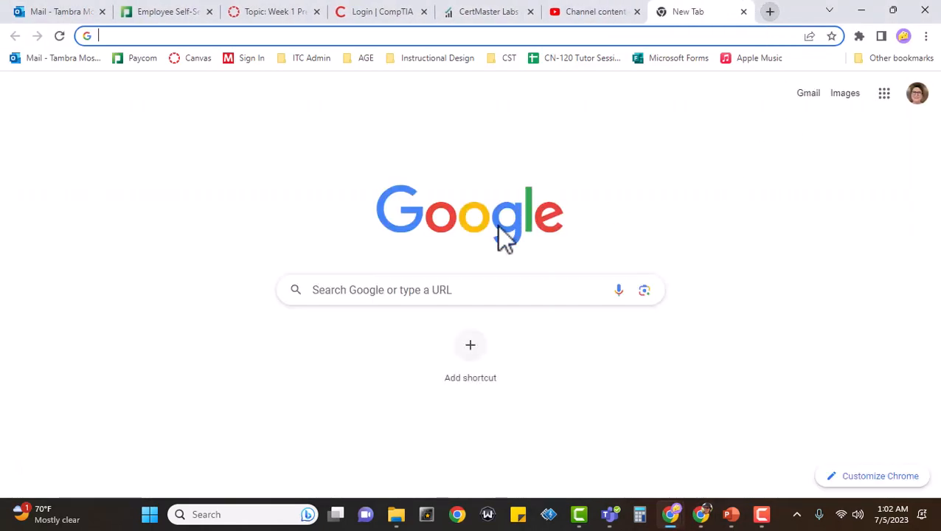
left_click(490, 301)
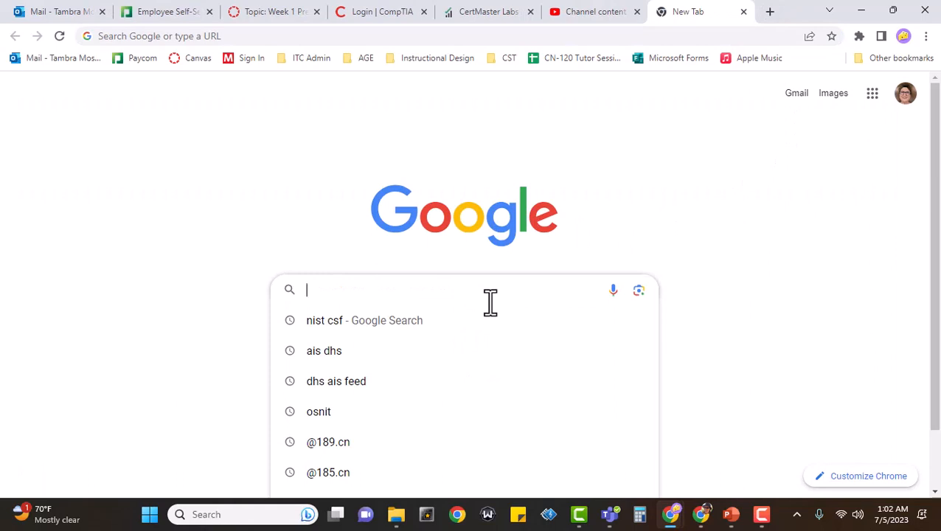
type("what")
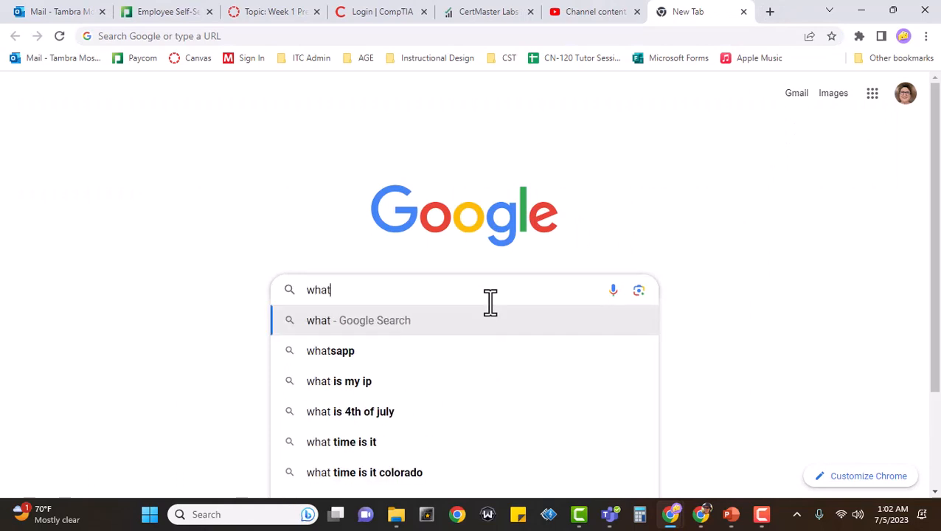
type(" is a cv")
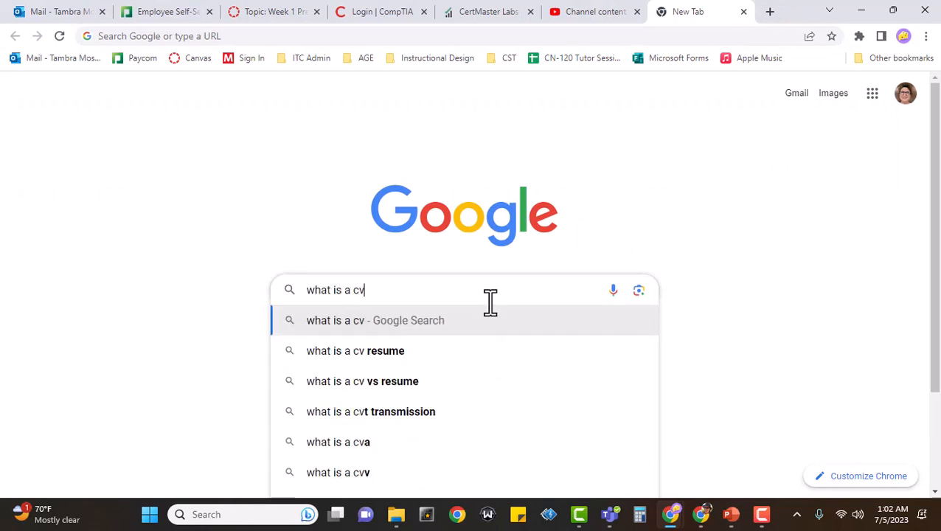
type("e")
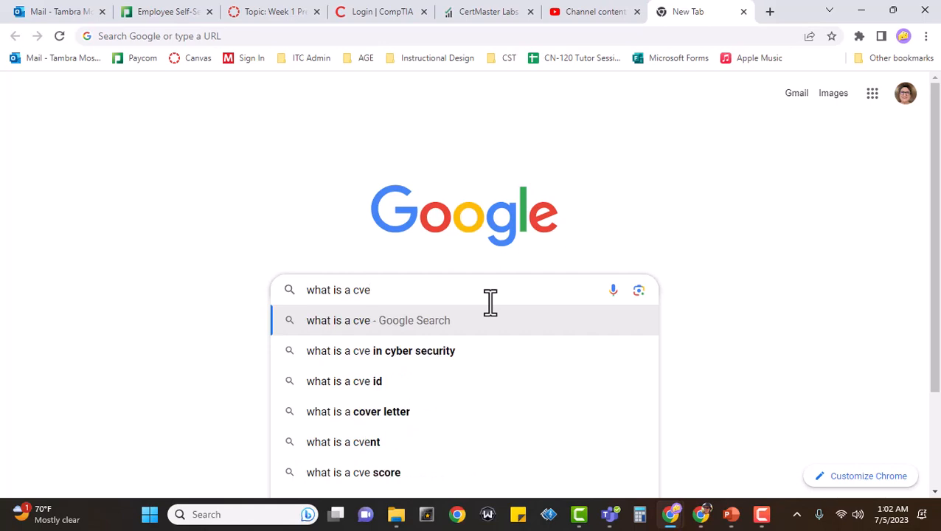
left_click(443, 350)
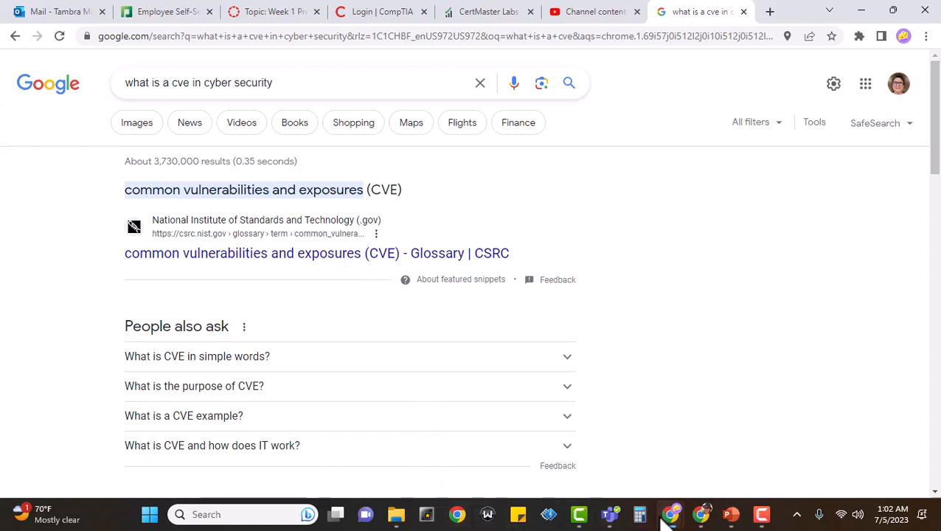
mouse_move(667, 518)
left_click(694, 478)
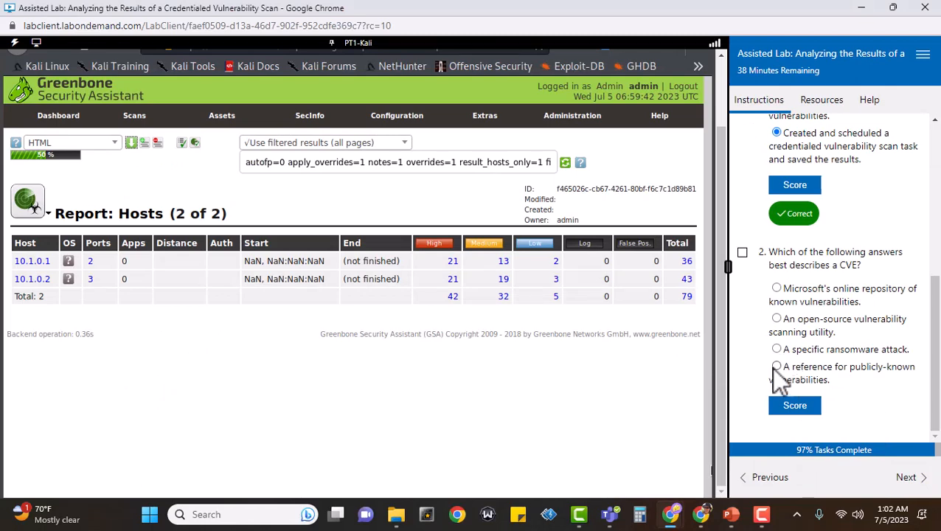
Answer question 2 with 'A reference for publicly-known vulnerabilities' and score it
left_click(742, 252)
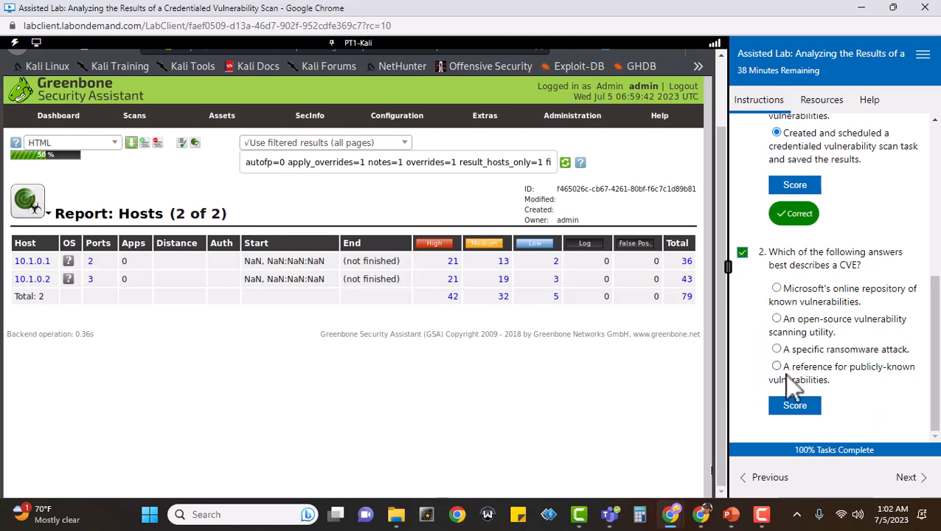
left_click(777, 366)
left_click(797, 407)
Submit the completed lab for grading and confirm with Yes
scroll(870, 416, "down", 1)
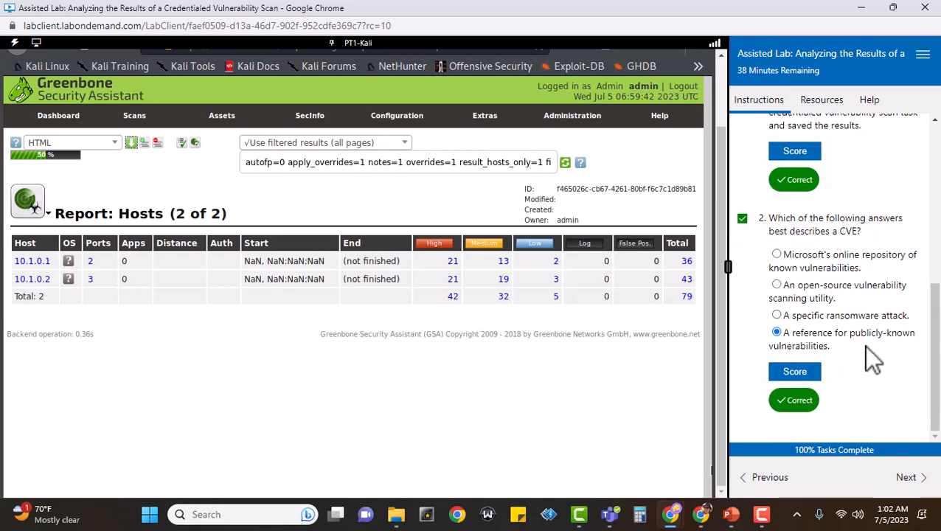
left_click(908, 477)
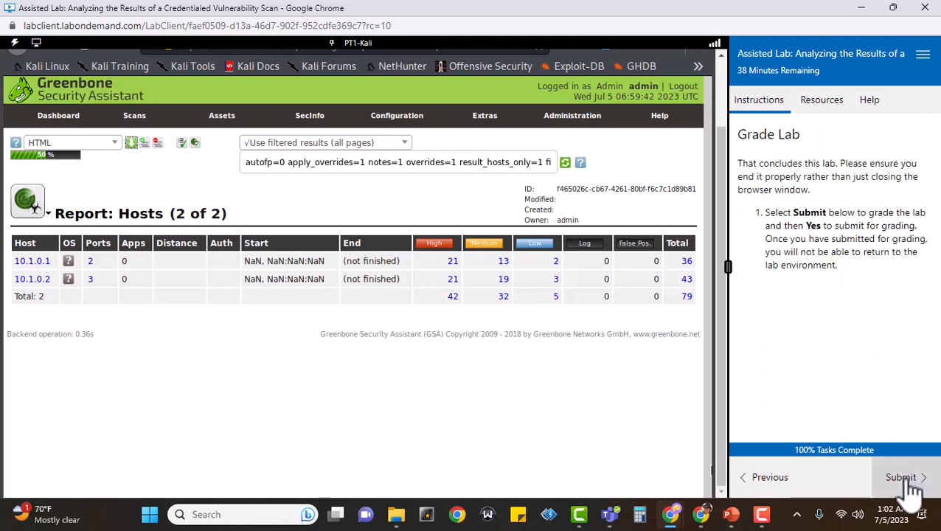
left_click(903, 480)
left_click(49, 273)
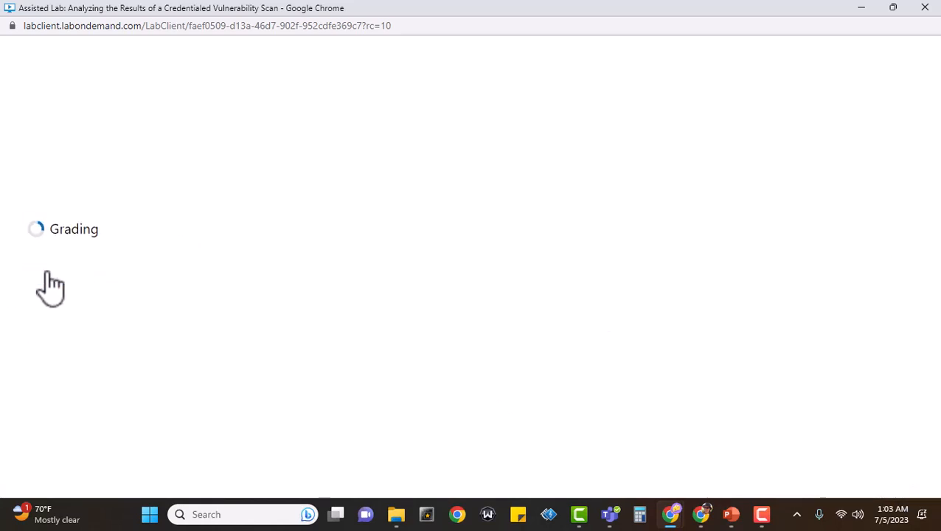